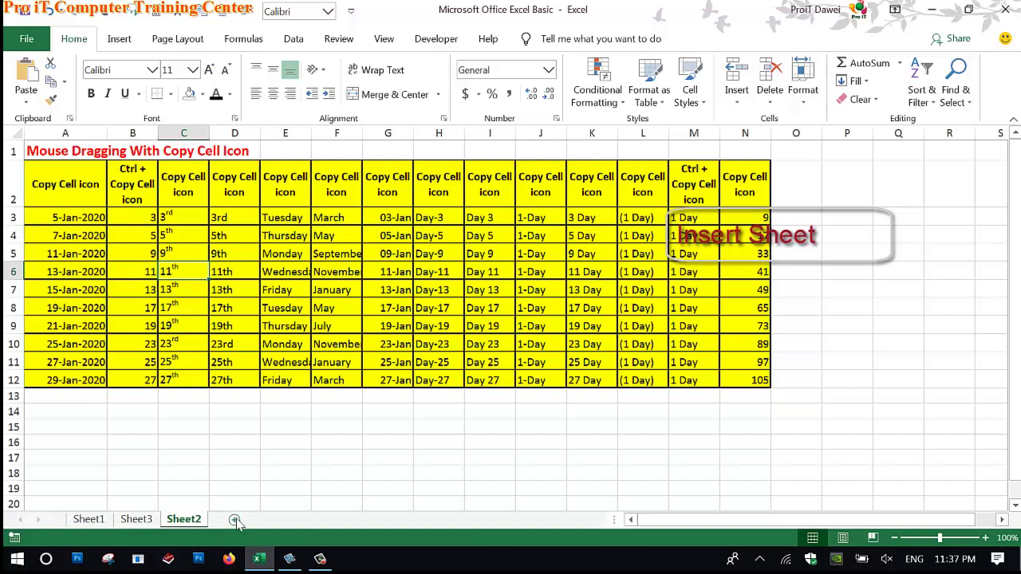
# Insert two blank worksheets after Sheet2 and page through the existing sheets back to Sheet1
pyautogui.click(235, 520)
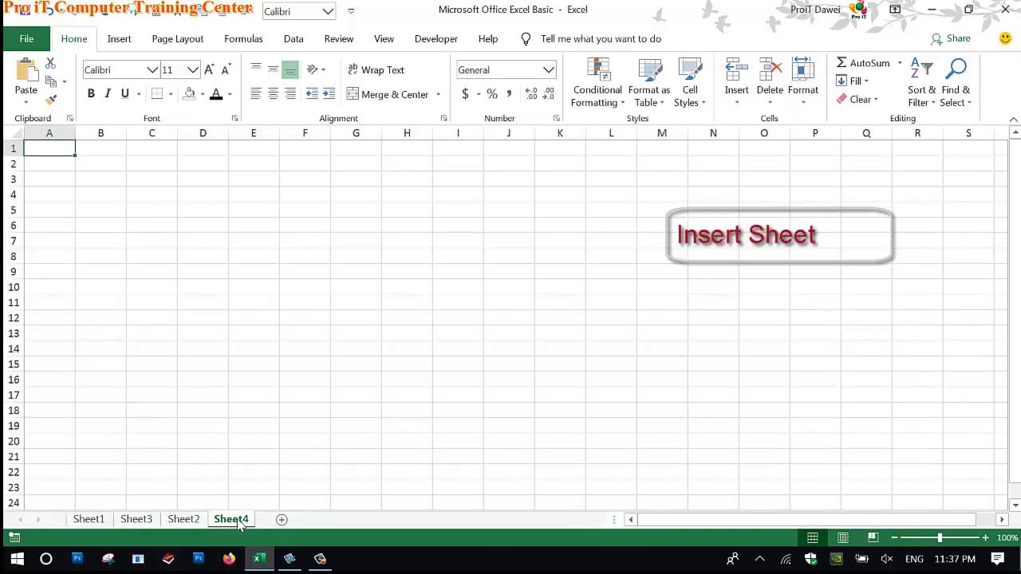
pyautogui.click(280, 520)
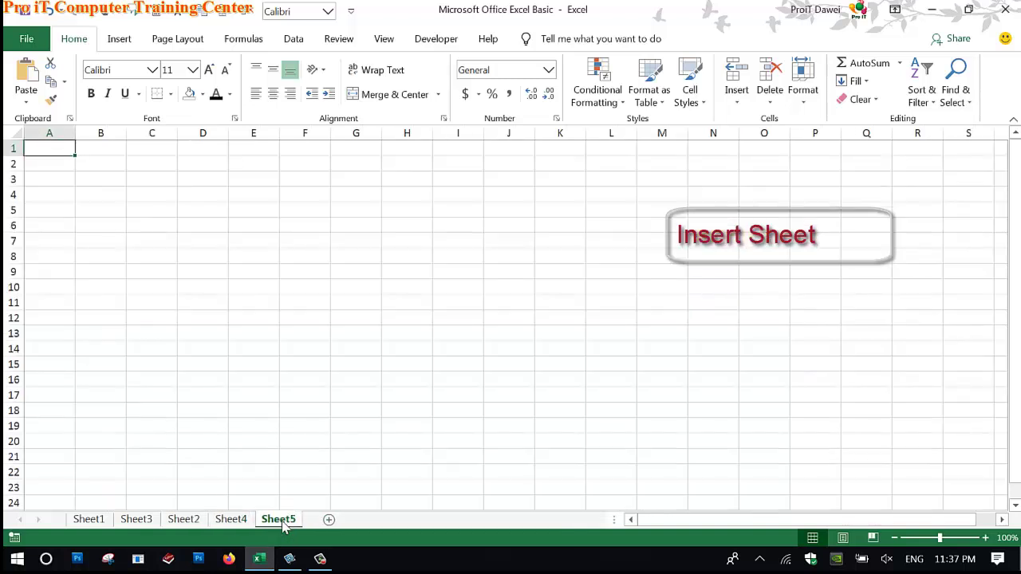
pyautogui.click(230, 522)
pyautogui.click(184, 520)
pyautogui.click(89, 519)
pyautogui.click(137, 519)
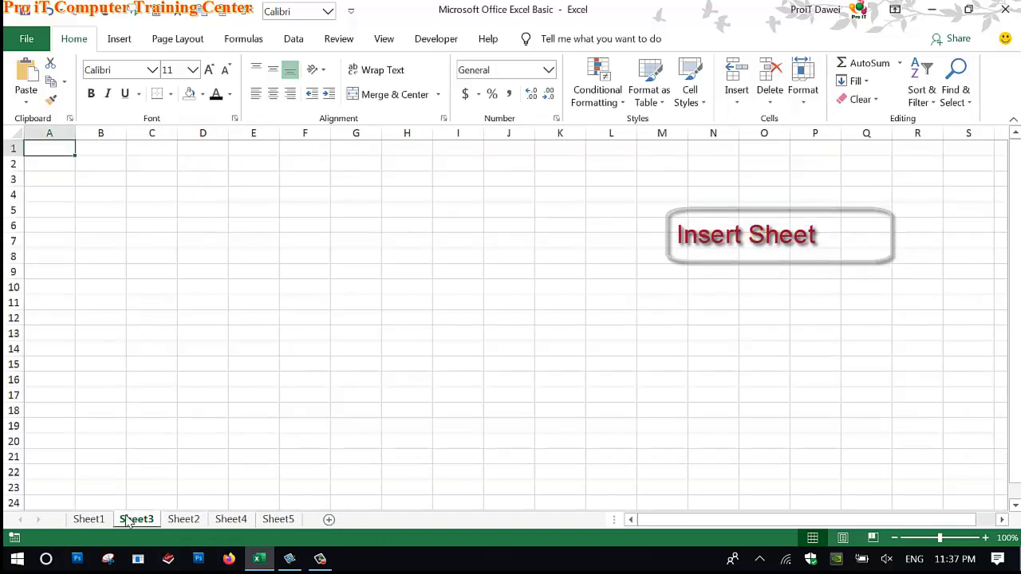
pyautogui.click(89, 520)
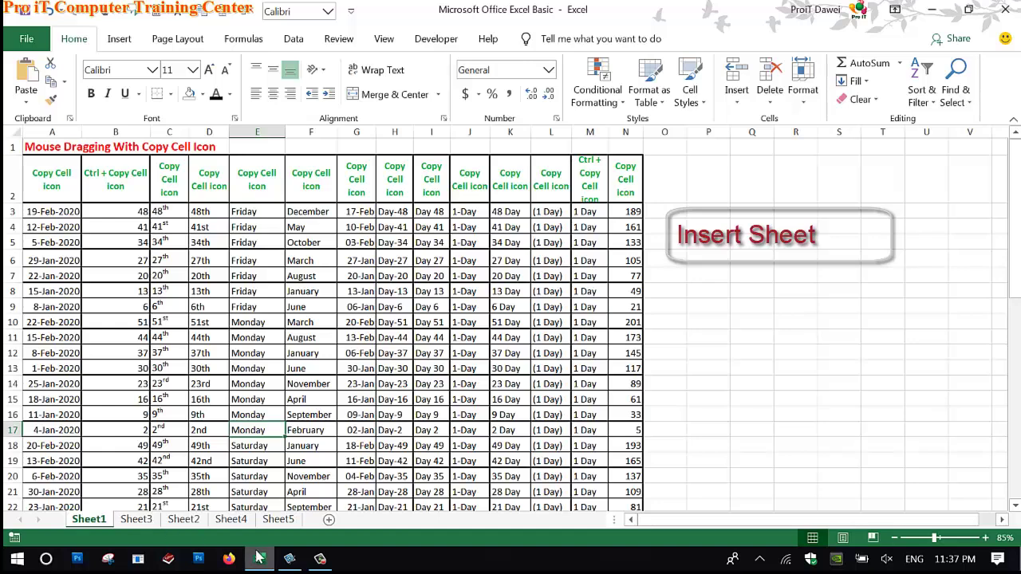
# Check the sheet tab topics in the Snagit Editor outline and return to the Excel workbook
pyautogui.moveTo(289, 559)
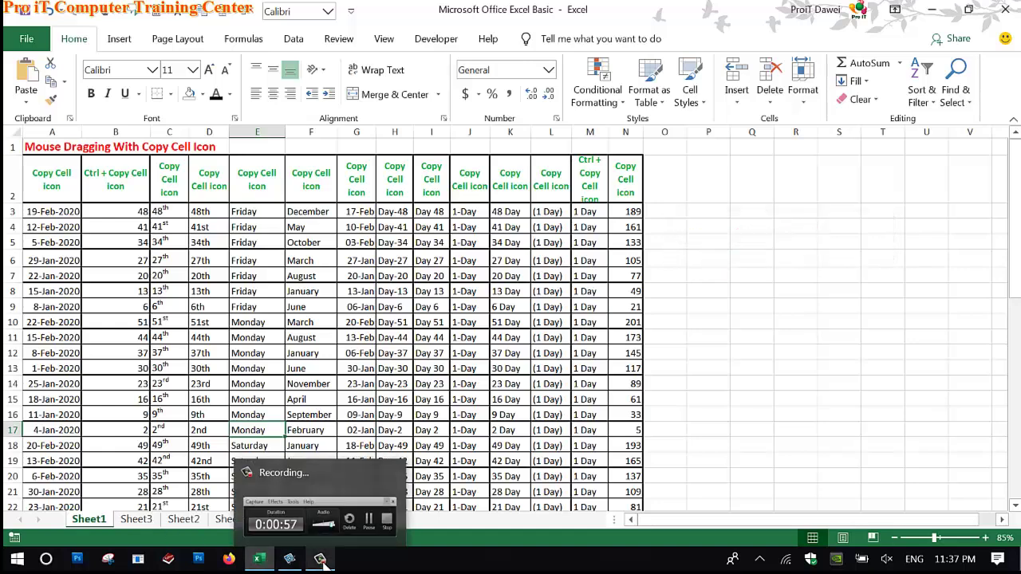
pyautogui.click(288, 560)
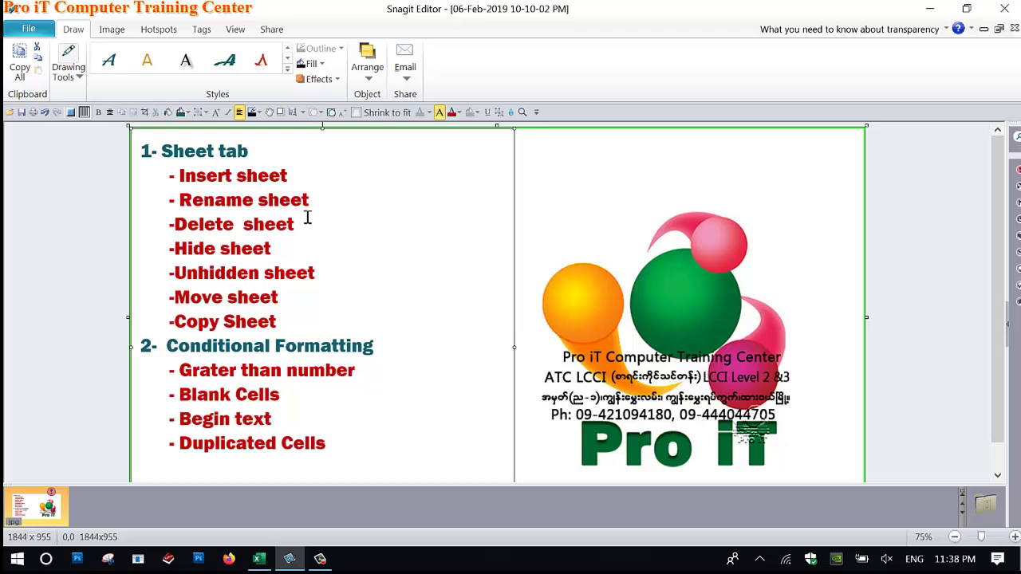
pyautogui.click(258, 558)
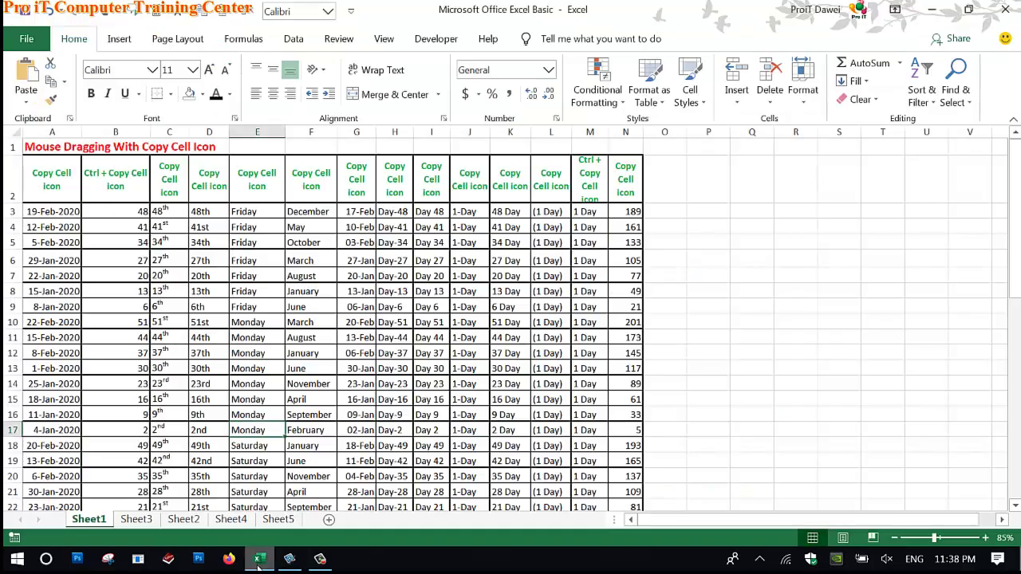
# Rename Sheet1 as Daily and Sheet3 as Monthly
pyautogui.doubleClick(90, 520)
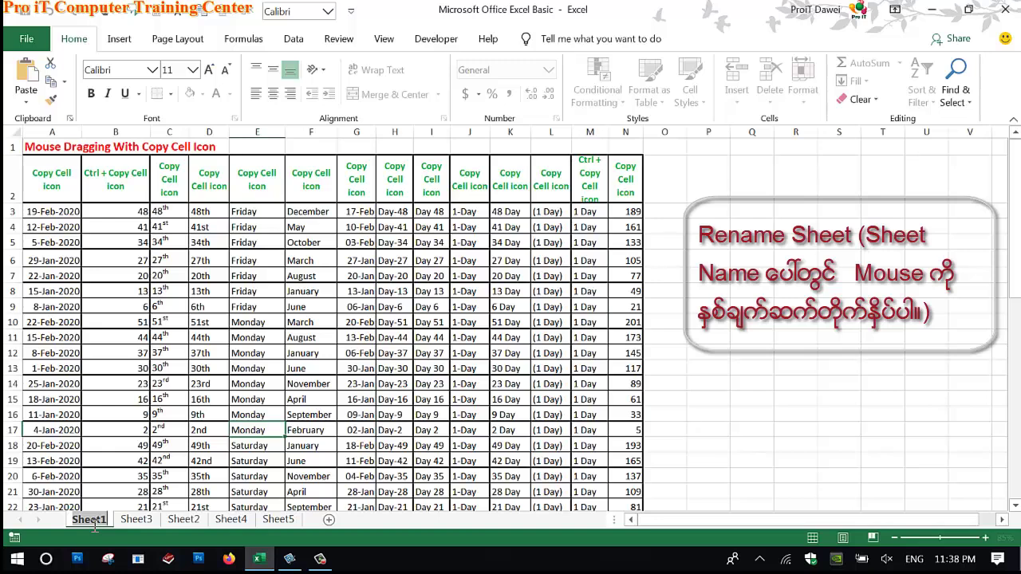
pyautogui.write('Daily')
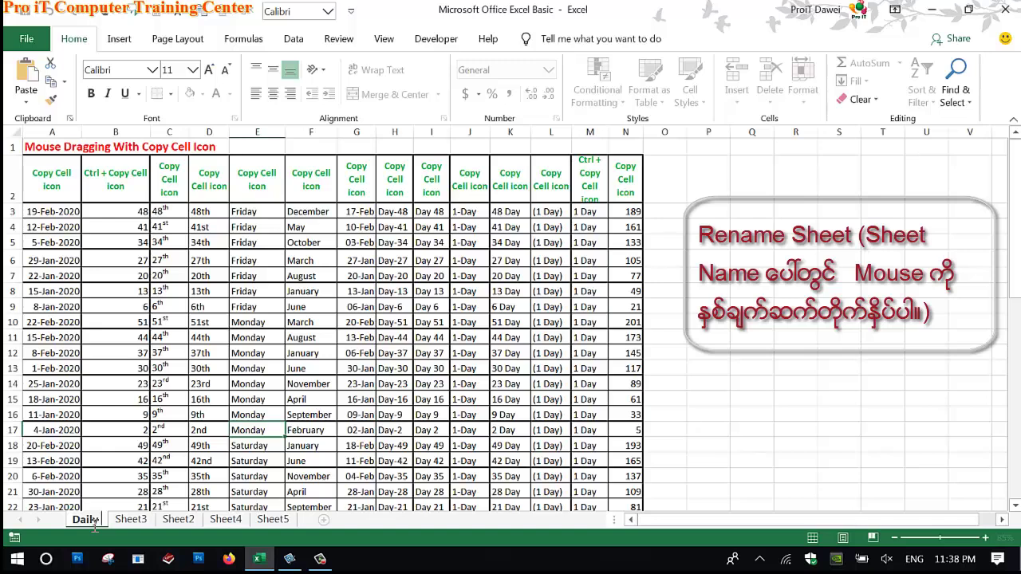
pyautogui.click(127, 523)
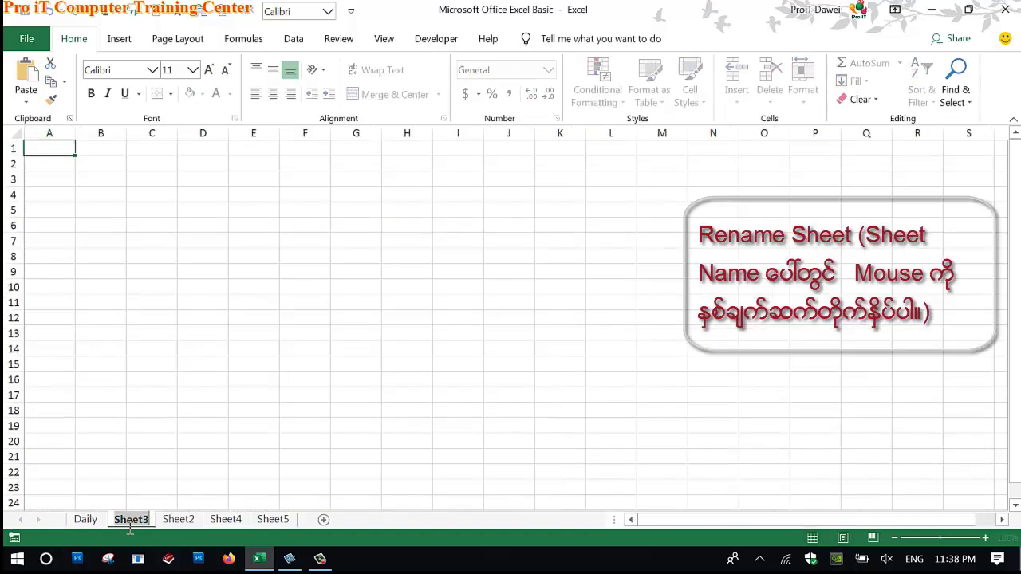
pyautogui.doubleClick(130, 527)
pyautogui.write('Mont')
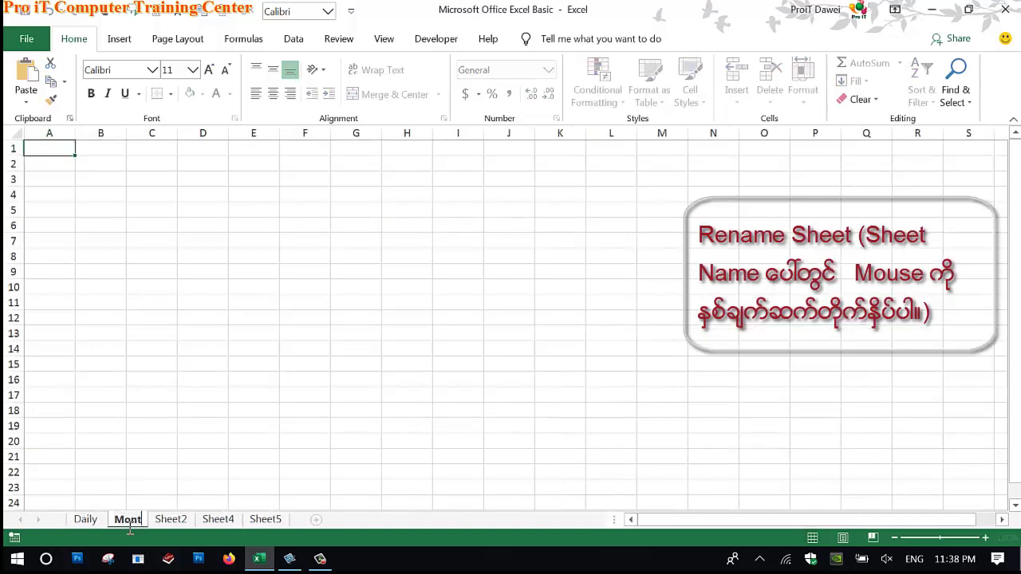
pyautogui.write('hly')
pyautogui.press('Return')
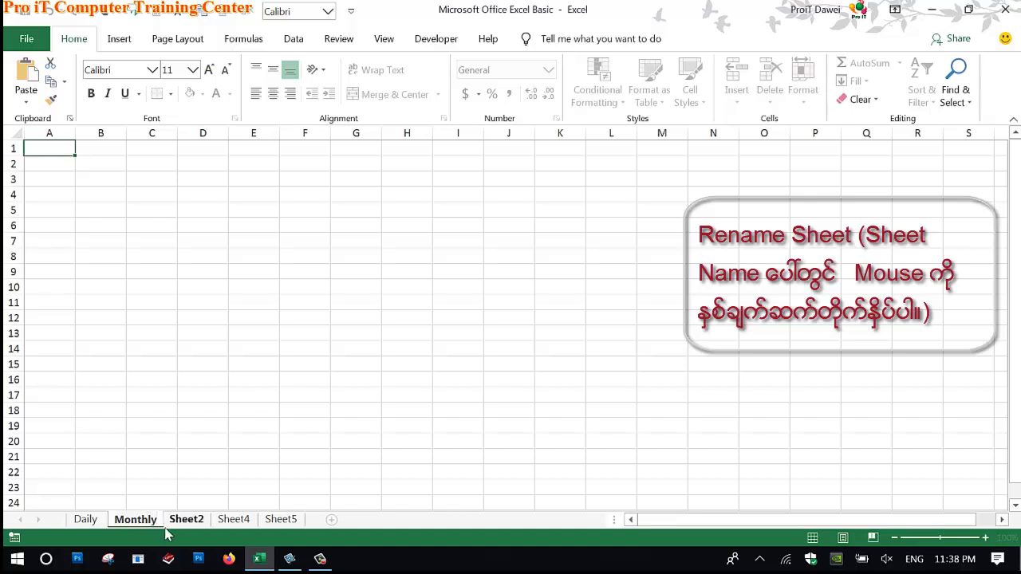
# Rename Sheet2, which holds the yellow table, as Yearly
pyautogui.click(180, 522)
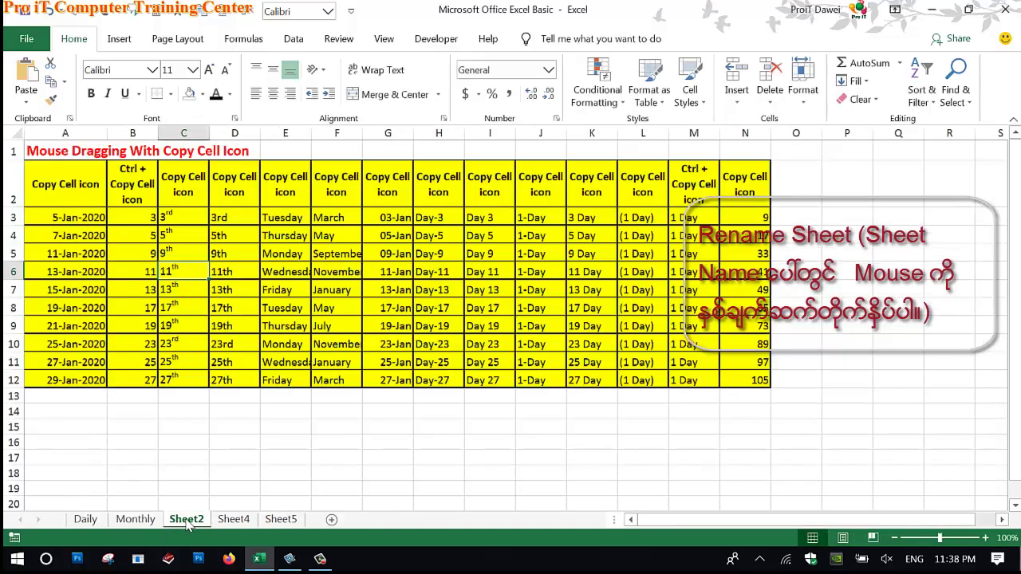
pyautogui.doubleClick(187, 521)
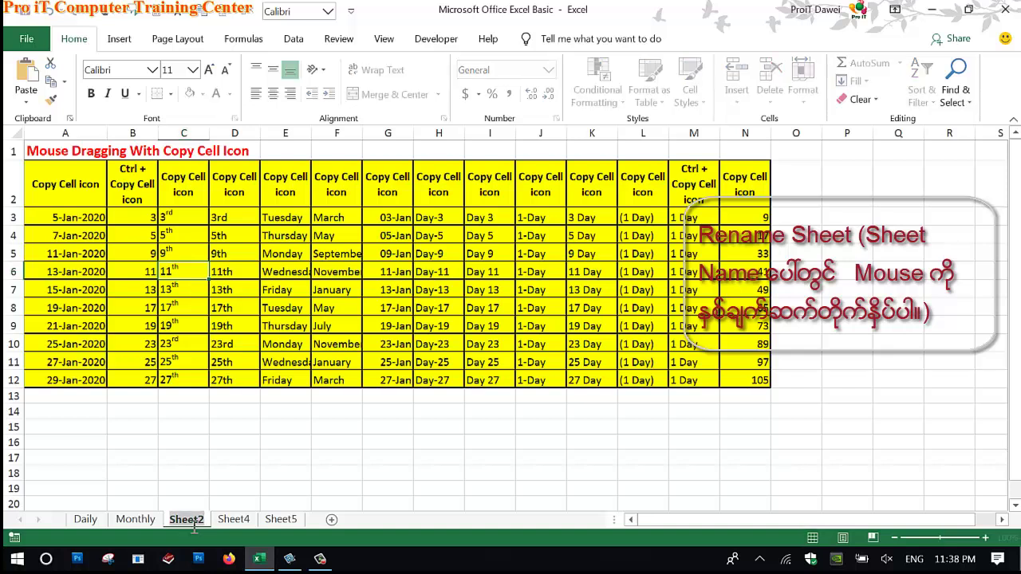
pyautogui.write('Ye')
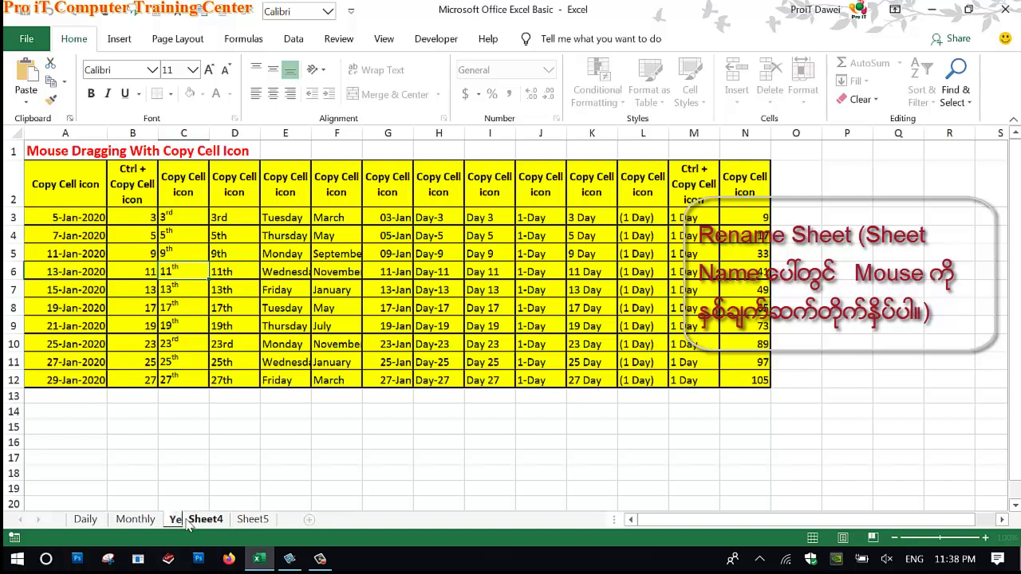
pyautogui.write('arly')
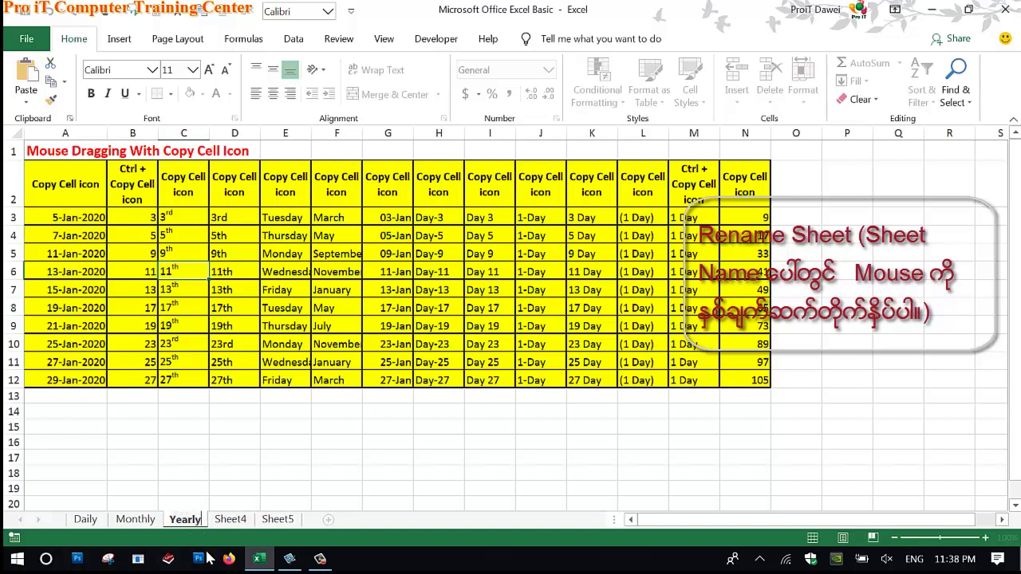
# Rename Sheet4 as 2019 and Sheet5 as 2020
pyautogui.click(232, 524)
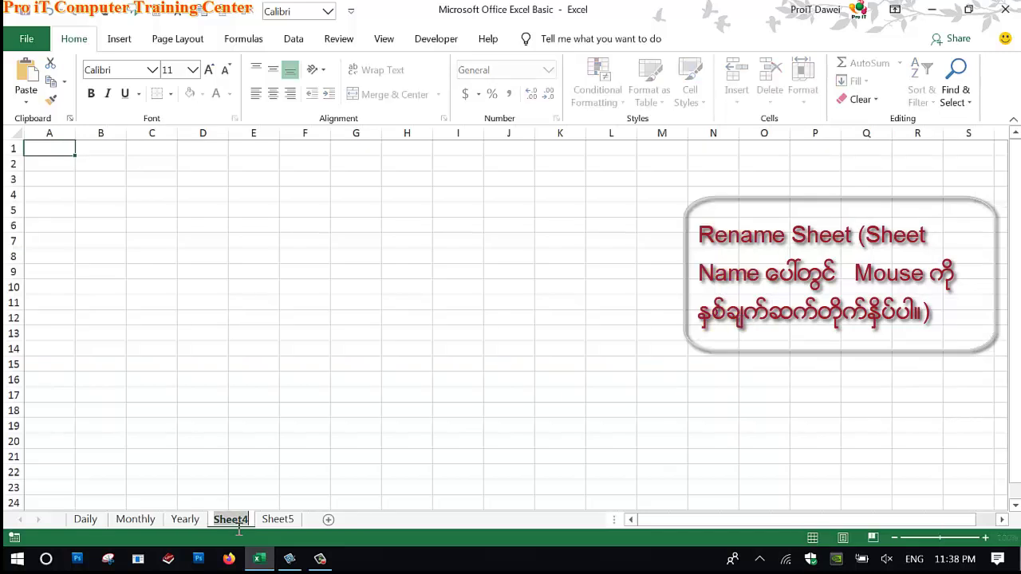
pyautogui.doubleClick(238, 527)
pyautogui.write('2019')
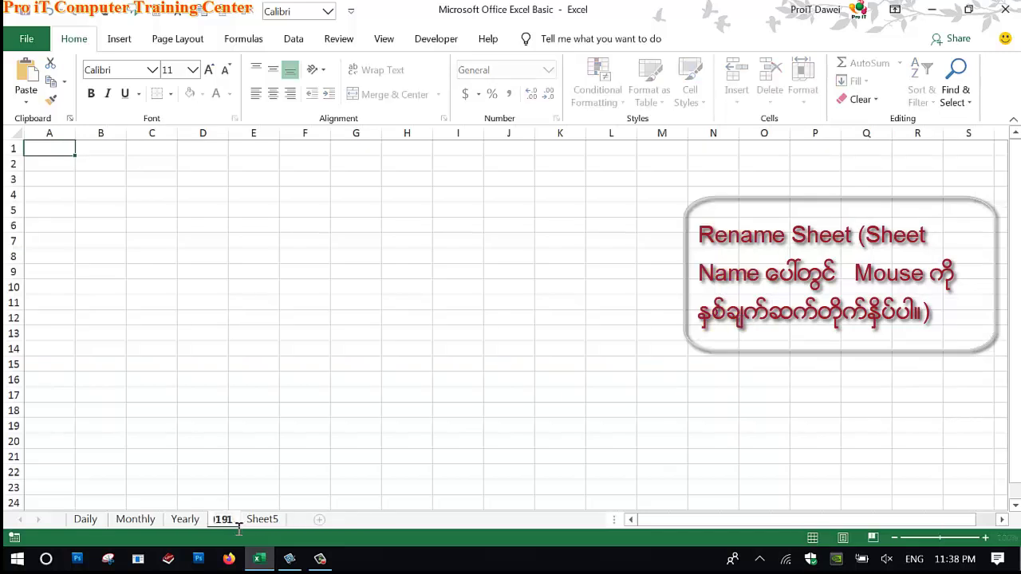
pyautogui.click(268, 520)
pyautogui.doubleClick(268, 520)
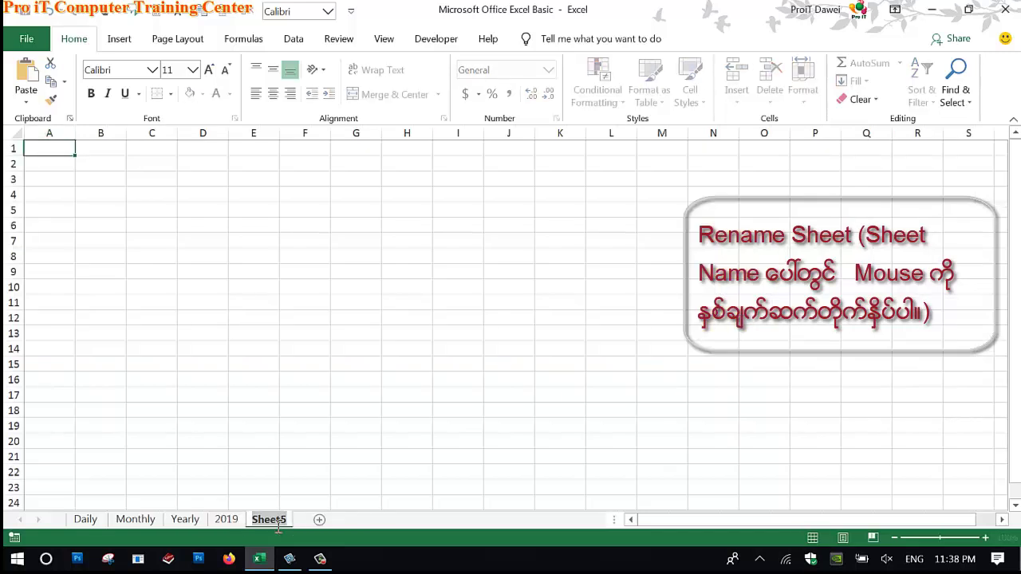
pyautogui.write('2020')
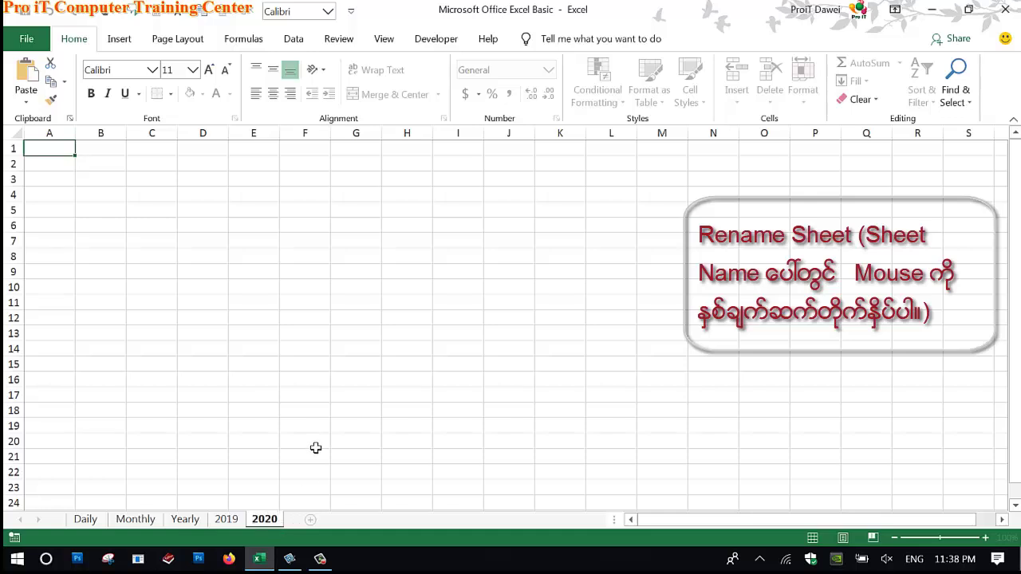
pyautogui.click(316, 451)
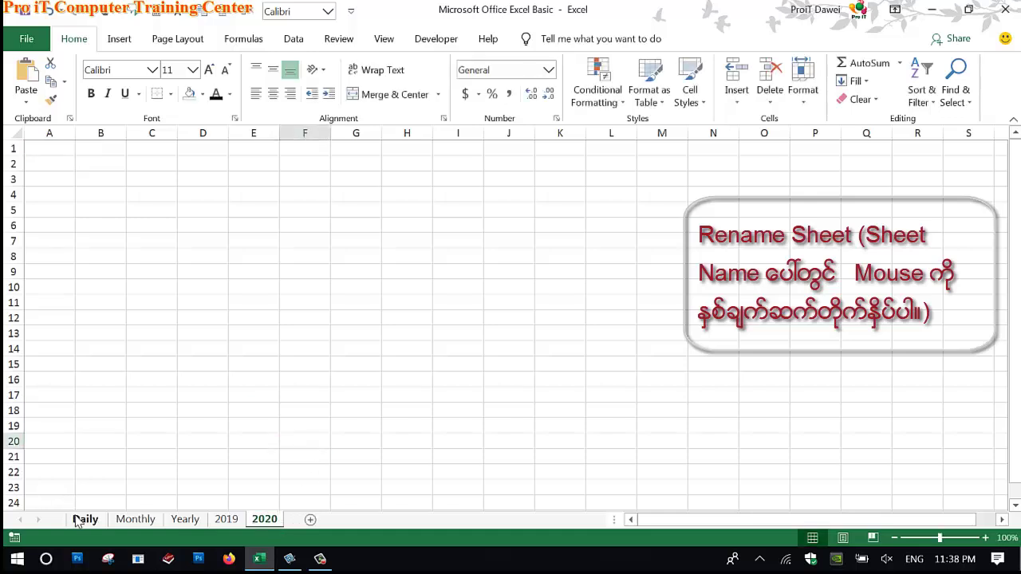
# Look through all the renamed sheets, check the outline in Snagit Editor, and return to the Excel workbook
pyautogui.click(84, 519)
pyautogui.click(135, 520)
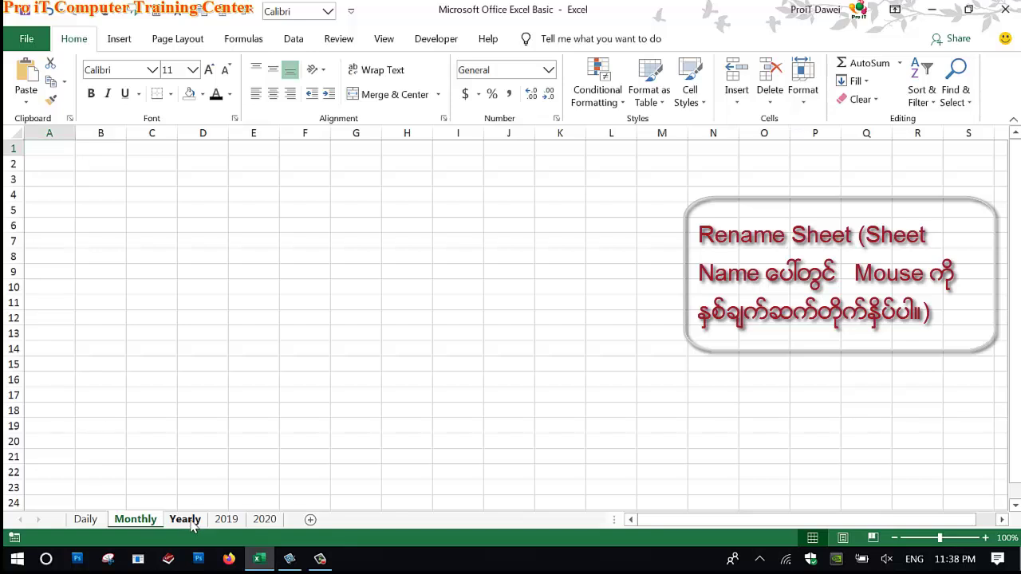
pyautogui.click(185, 519)
pyautogui.click(226, 519)
pyautogui.click(260, 519)
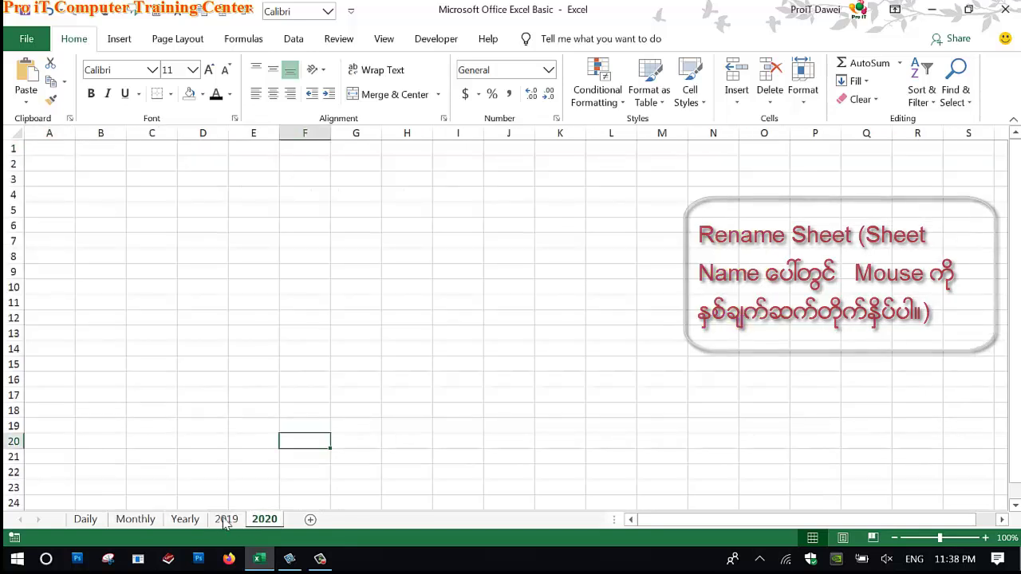
pyautogui.click(85, 519)
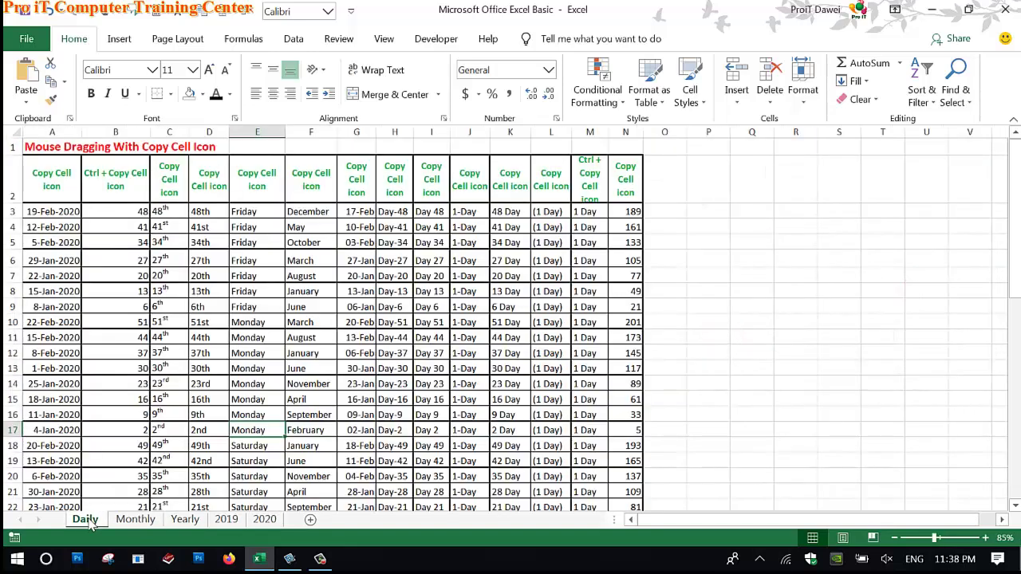
pyautogui.click(290, 559)
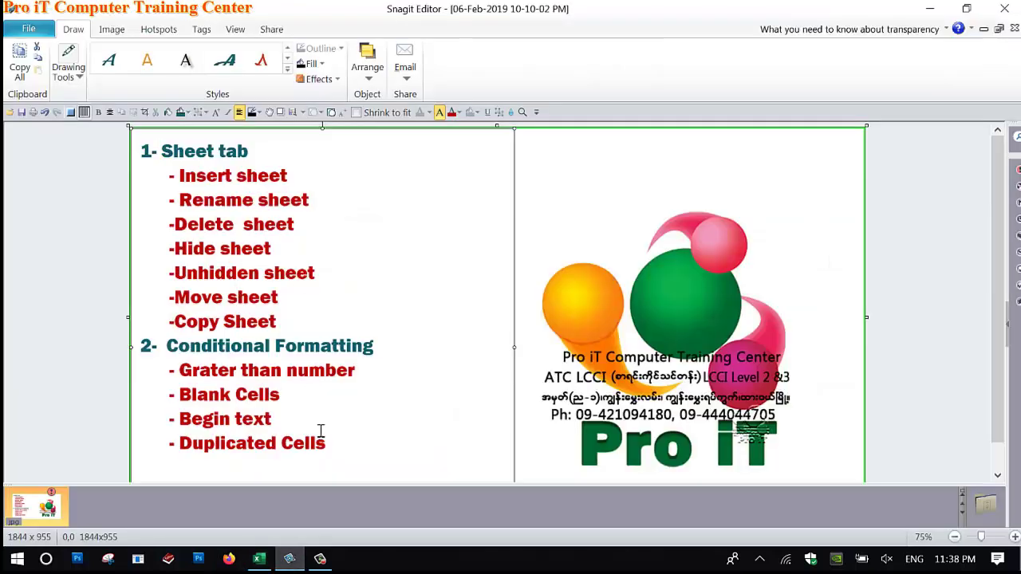
pyautogui.click(262, 561)
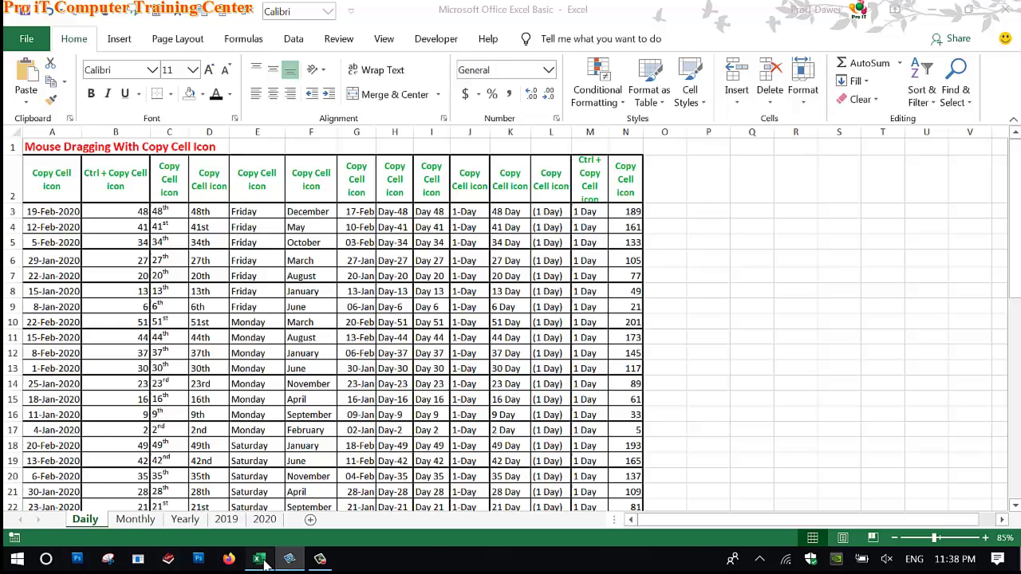
# Delete the 2019 worksheet from the workbook
pyautogui.click(226, 519)
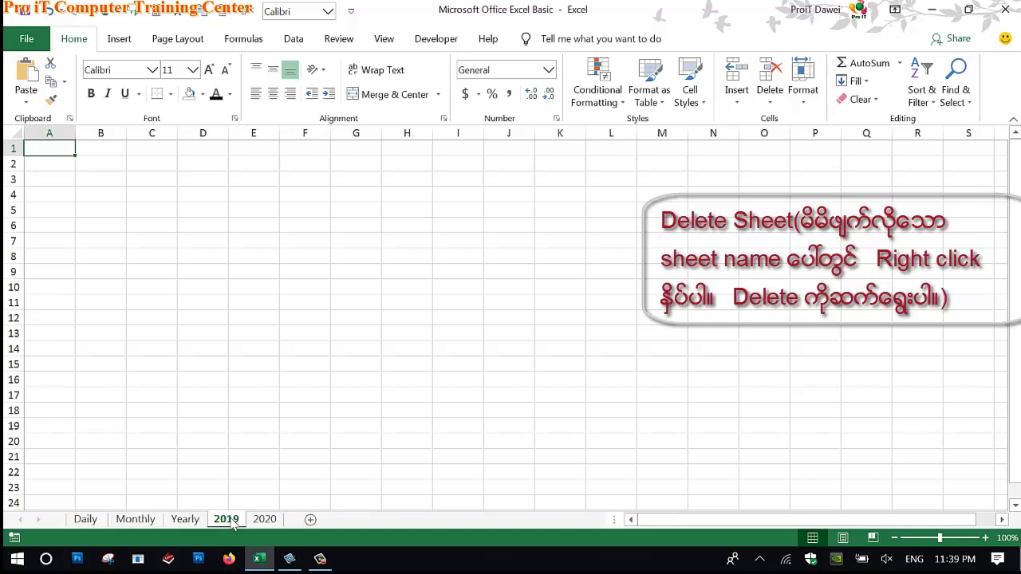
pyautogui.rightClick(232, 523)
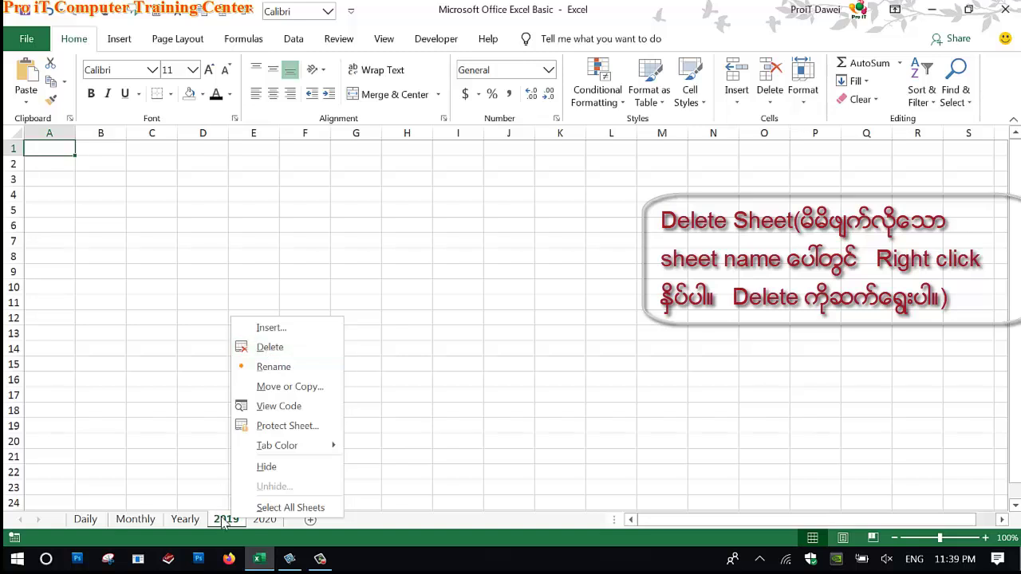
pyautogui.click(281, 354)
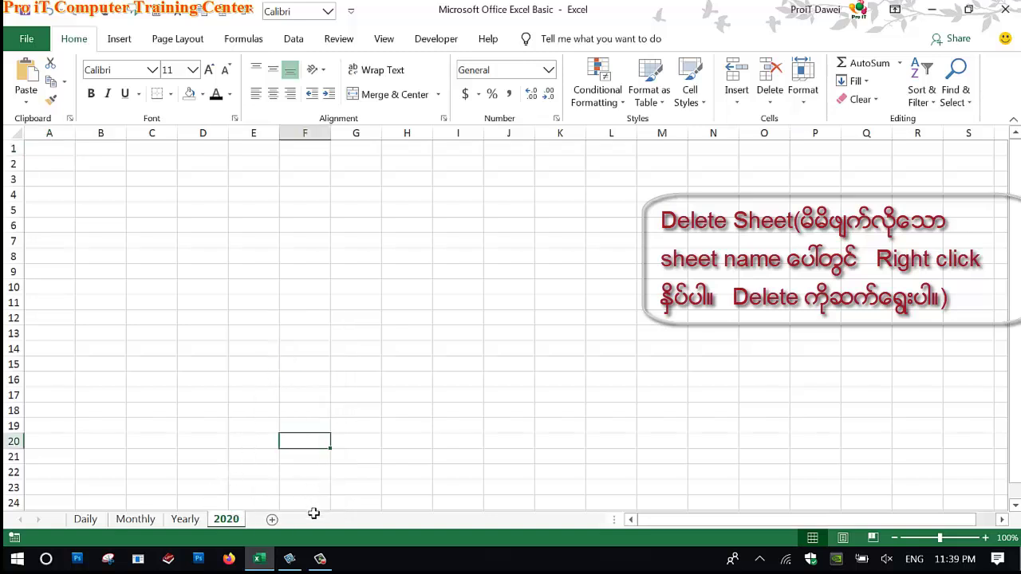
# Review the topic following sheet deletion in the Snagit Editor outline and switch back to Excel
pyautogui.click(320, 559)
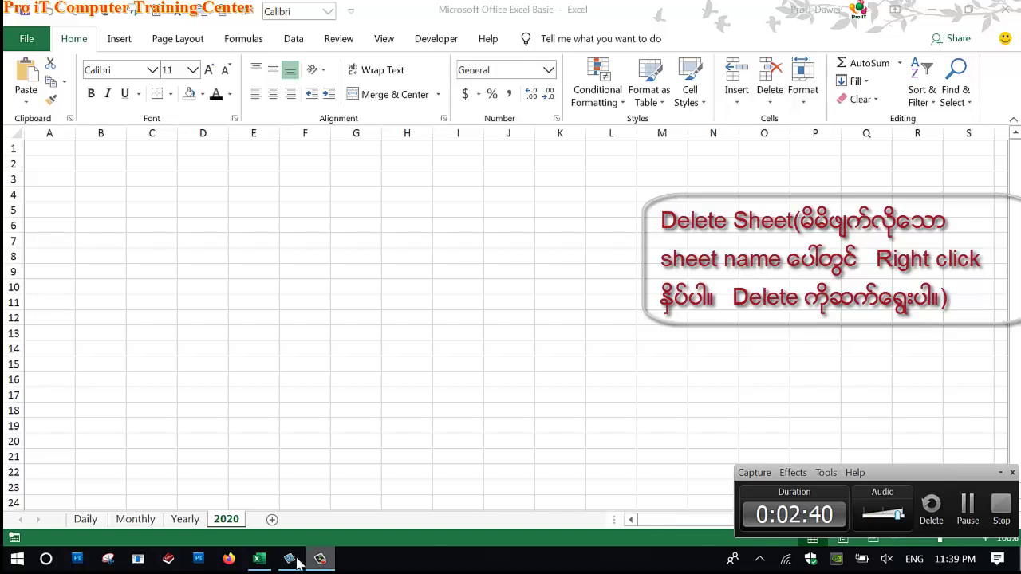
pyautogui.click(297, 561)
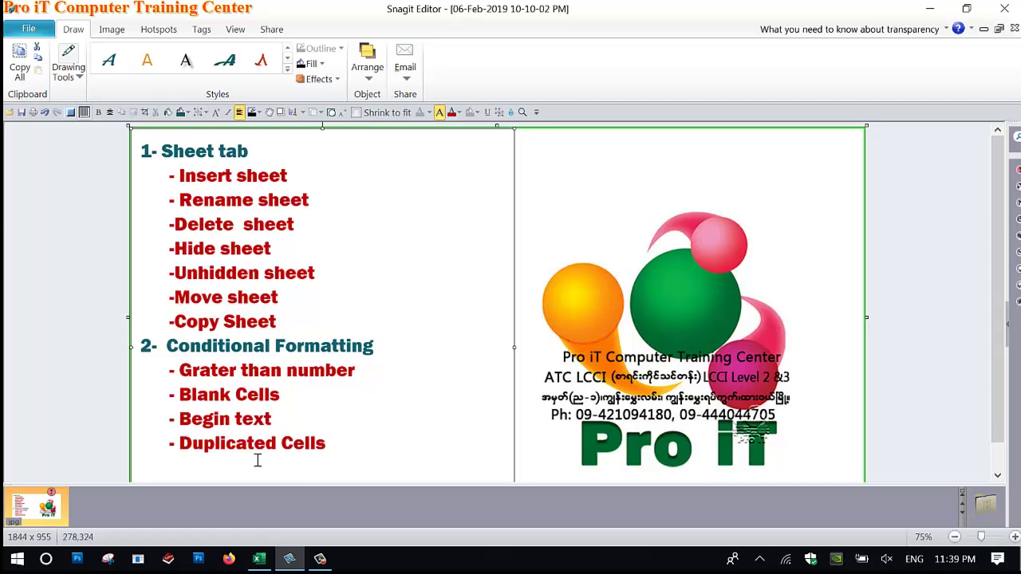
pyautogui.click(258, 558)
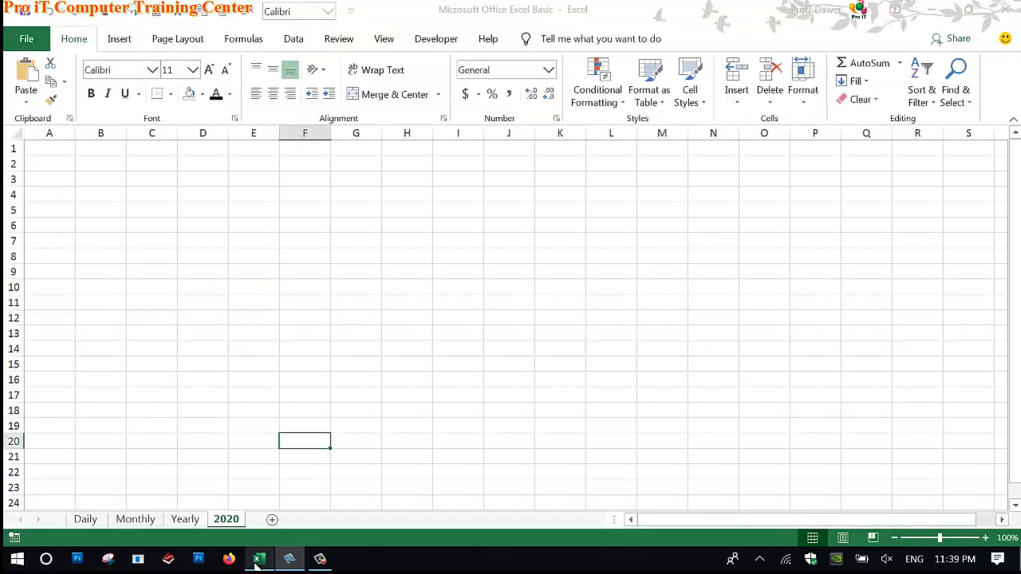
# Hide the Daily worksheet
pyautogui.click(83, 519)
pyautogui.rightClick(83, 523)
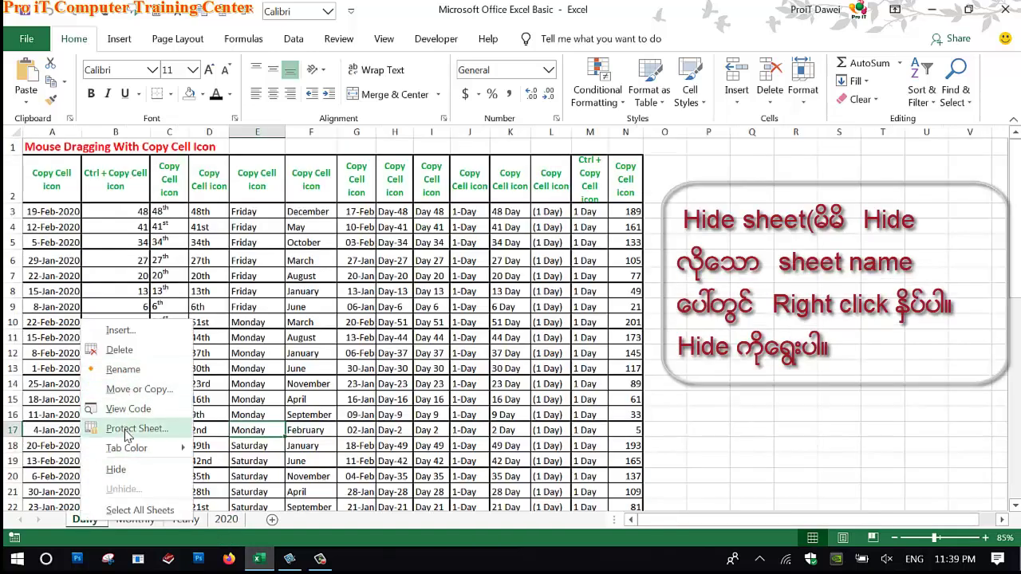
pyautogui.click(124, 470)
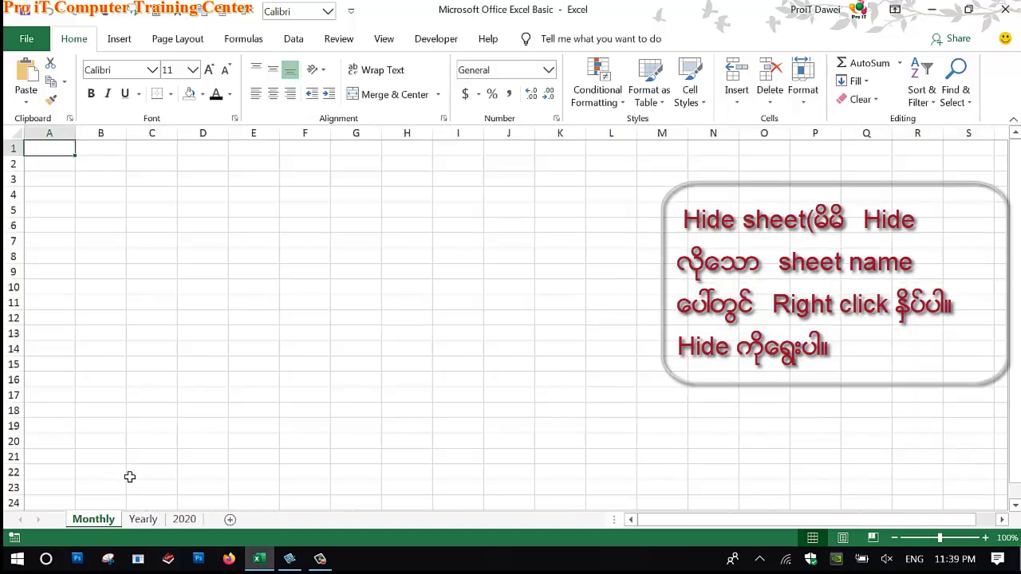
# Hide the Monthly worksheet, check the next topic in the Snagit Editor outline, and return to Excel
pyautogui.rightClick(103, 522)
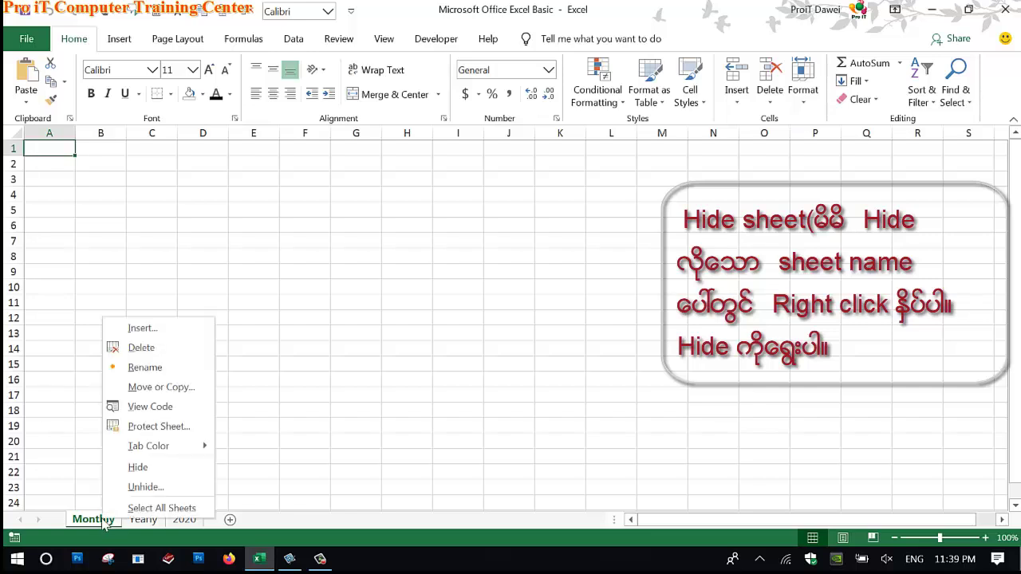
pyautogui.click(136, 469)
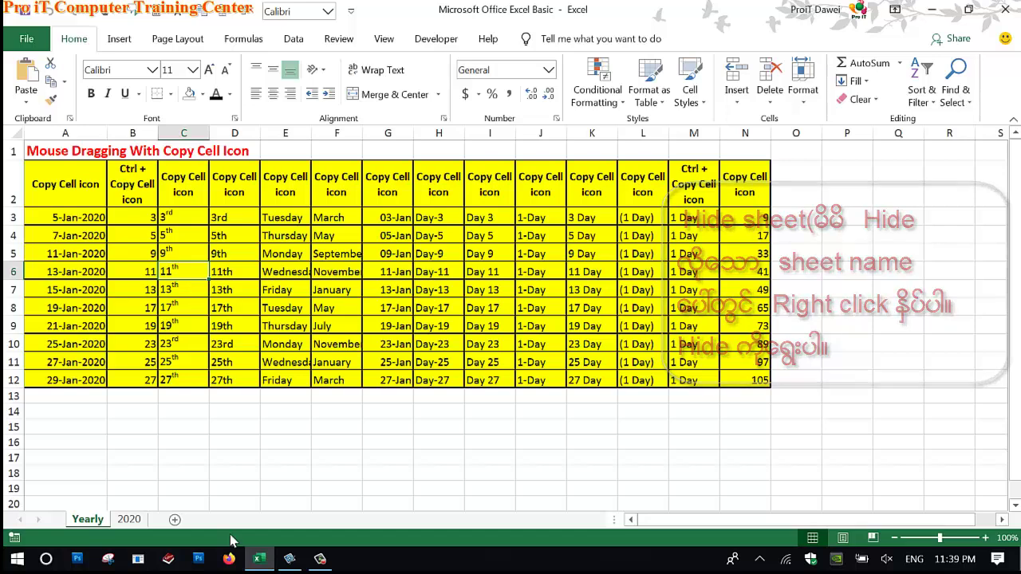
pyautogui.click(288, 560)
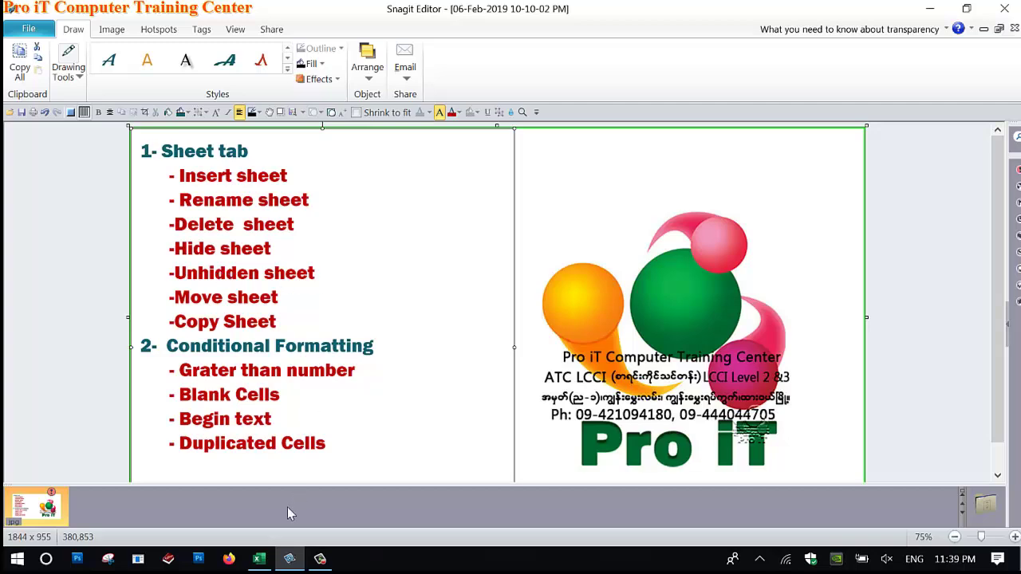
pyautogui.click(259, 559)
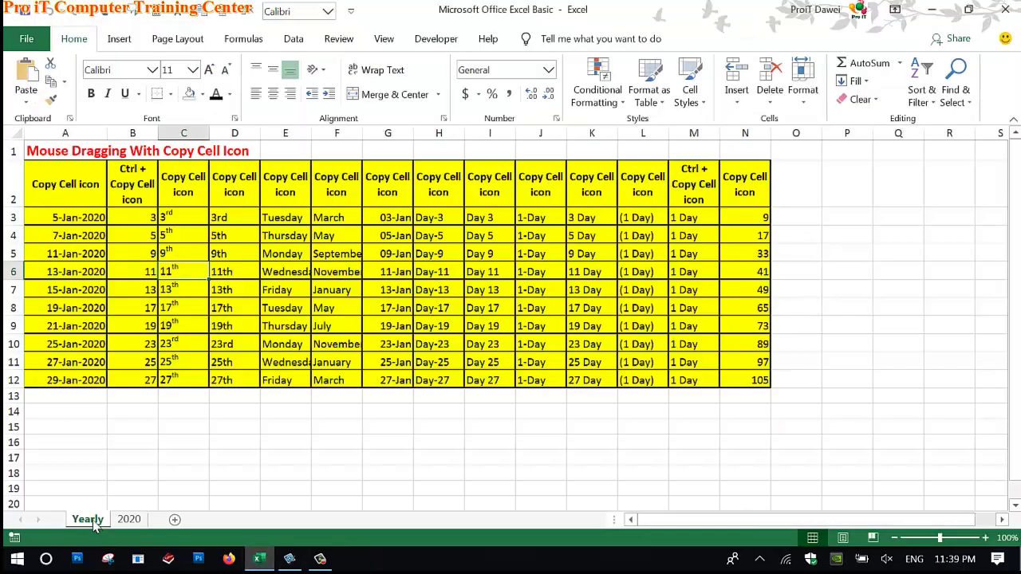
# Look at the 2020 and Yearly sheets, and unhide the Daily worksheet
pyautogui.click(121, 519)
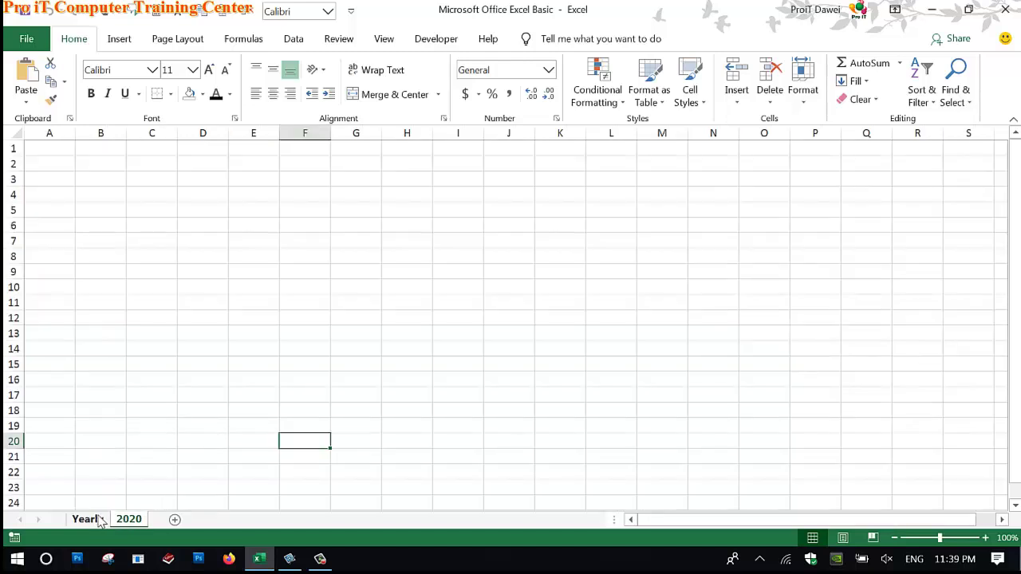
pyautogui.click(99, 519)
pyautogui.rightClick(101, 519)
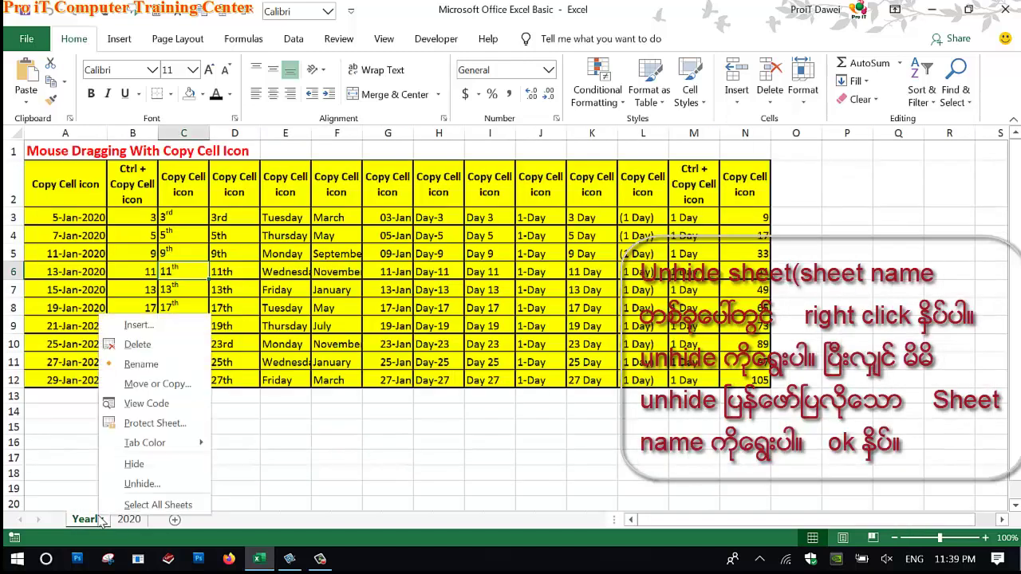
pyautogui.click(141, 485)
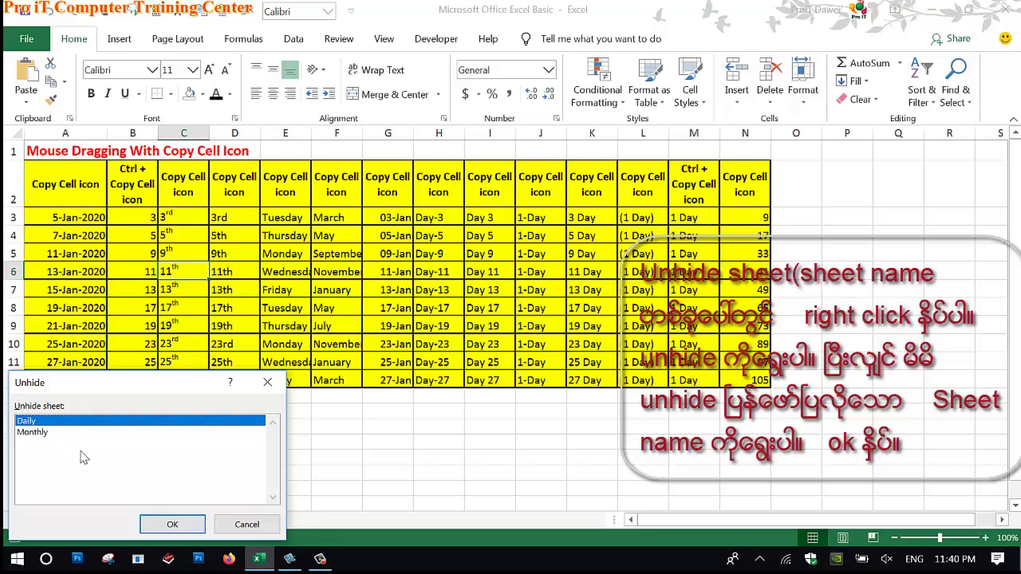
pyautogui.click(48, 437)
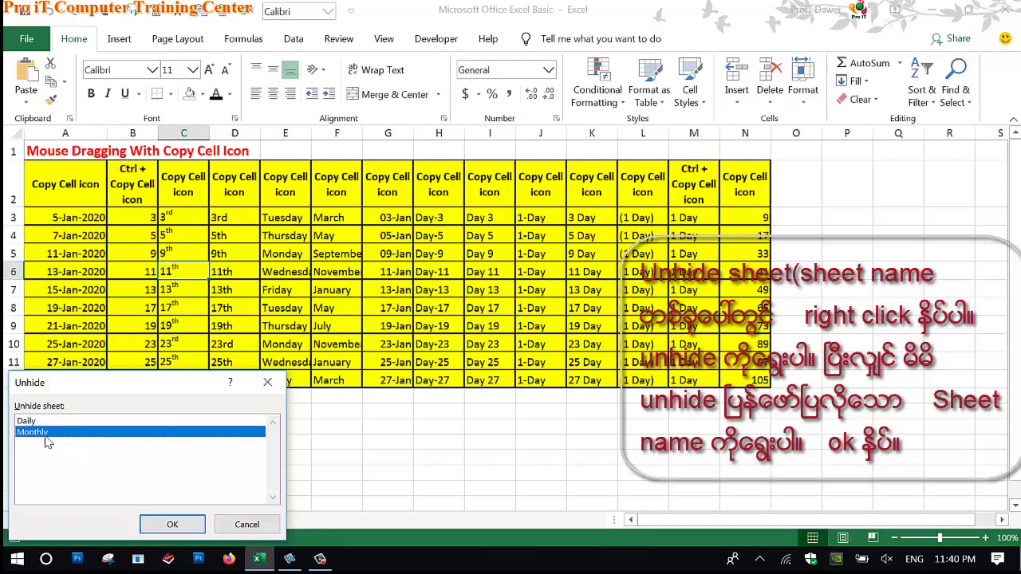
pyautogui.click(39, 422)
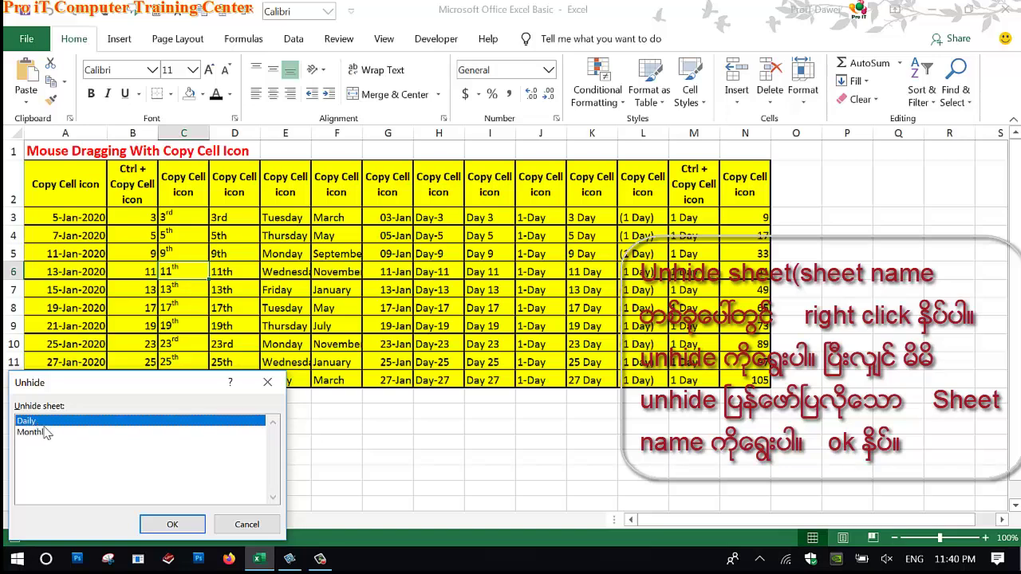
pyautogui.click(170, 523)
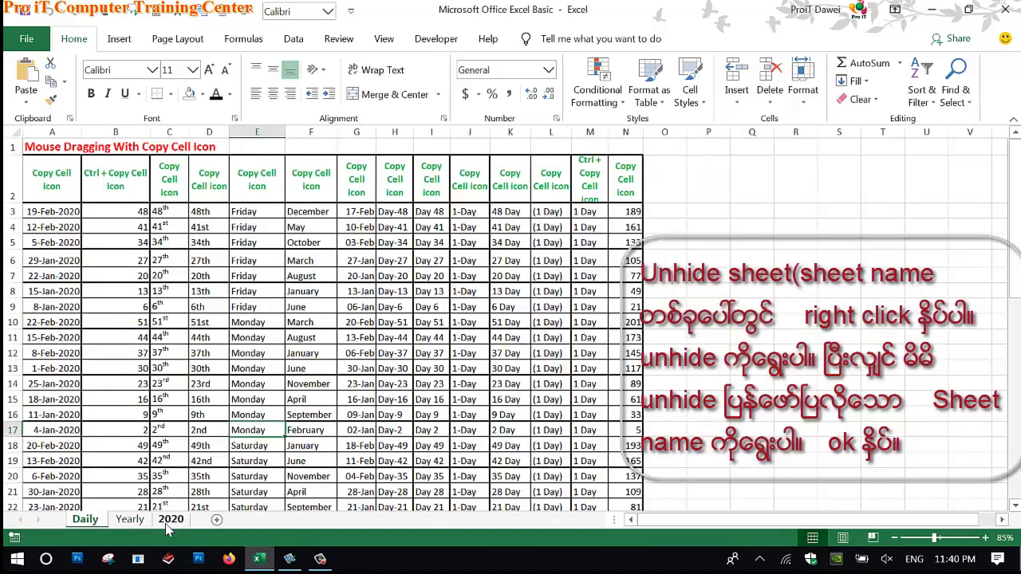
# Unhide the Monthly worksheet and check whether any hidden sheets remain
pyautogui.rightClick(130, 522)
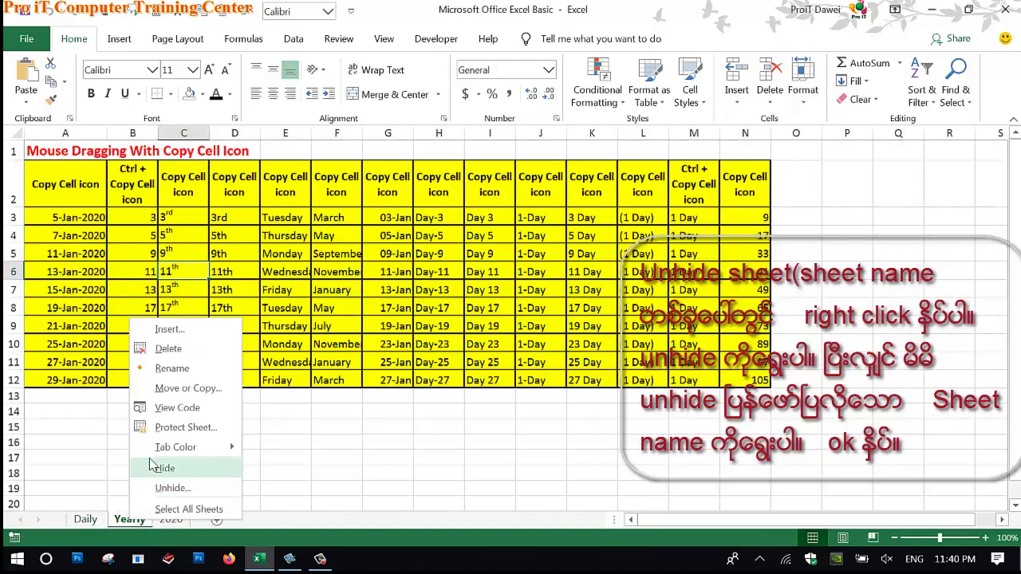
pyautogui.click(165, 489)
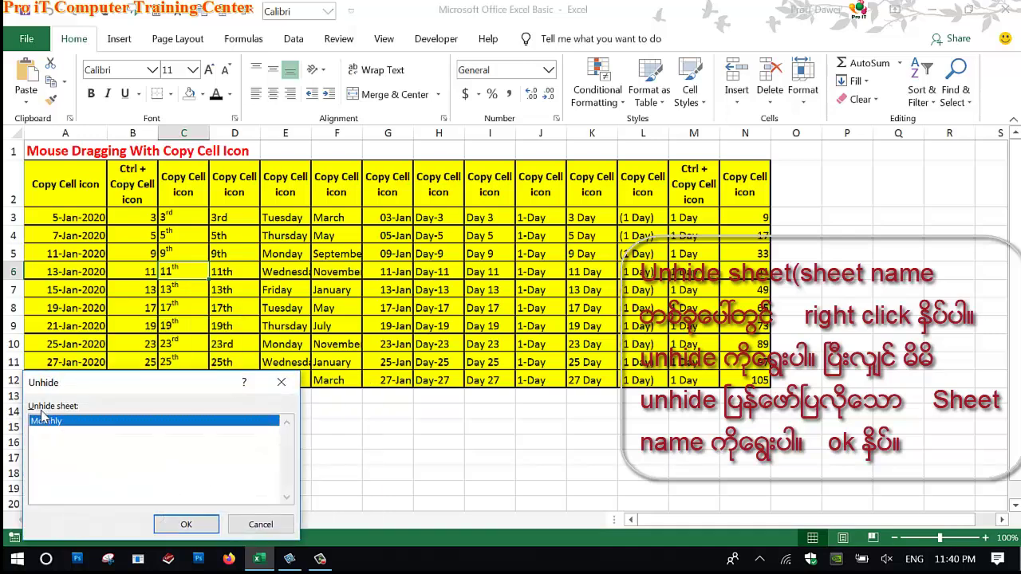
pyautogui.click(184, 524)
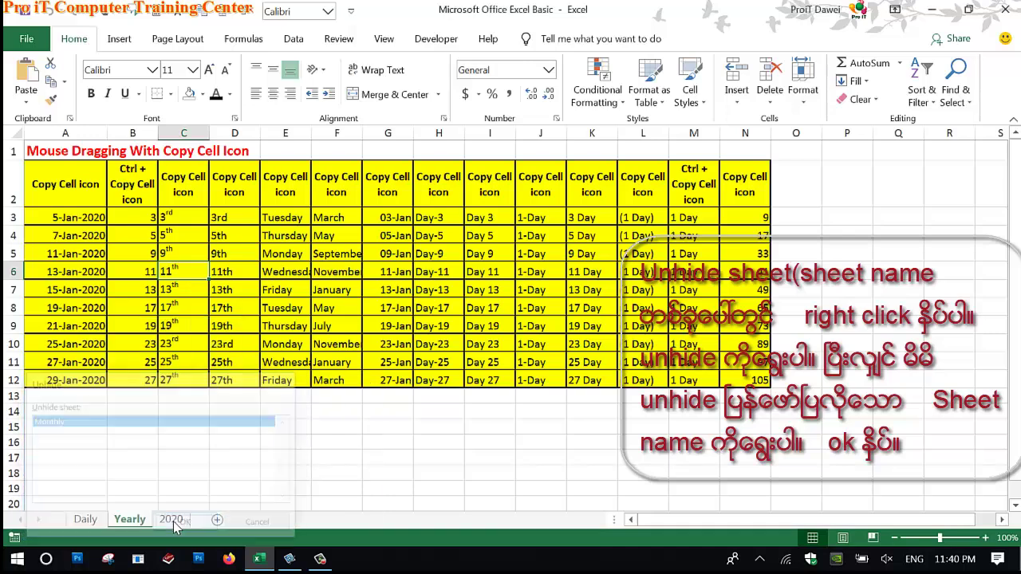
pyautogui.rightClick(143, 522)
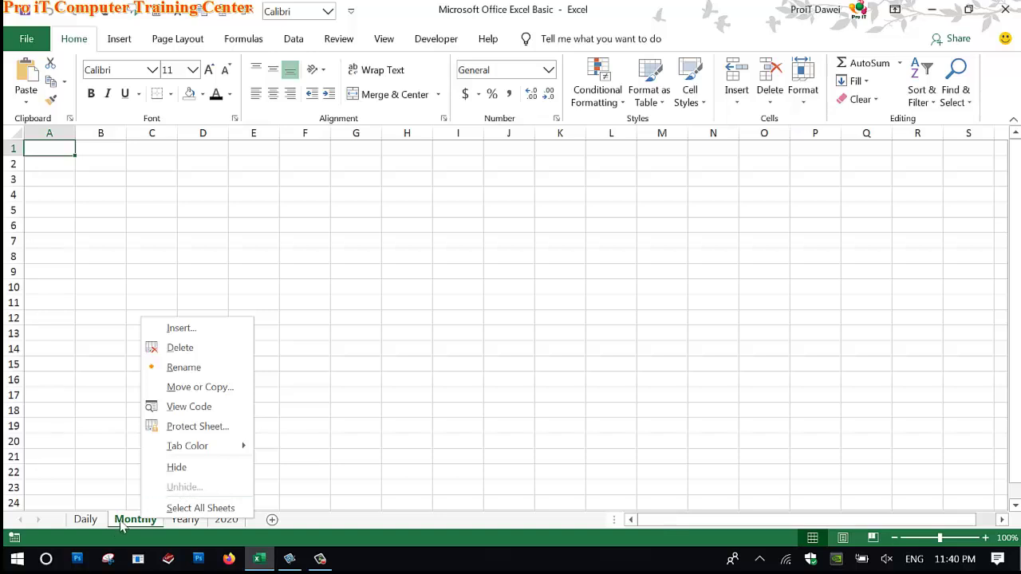
# Check the sheet-moving topic in the Snagit Editor outline, and back in Excel move the Monthly worksheet before Daily
pyautogui.click(294, 561)
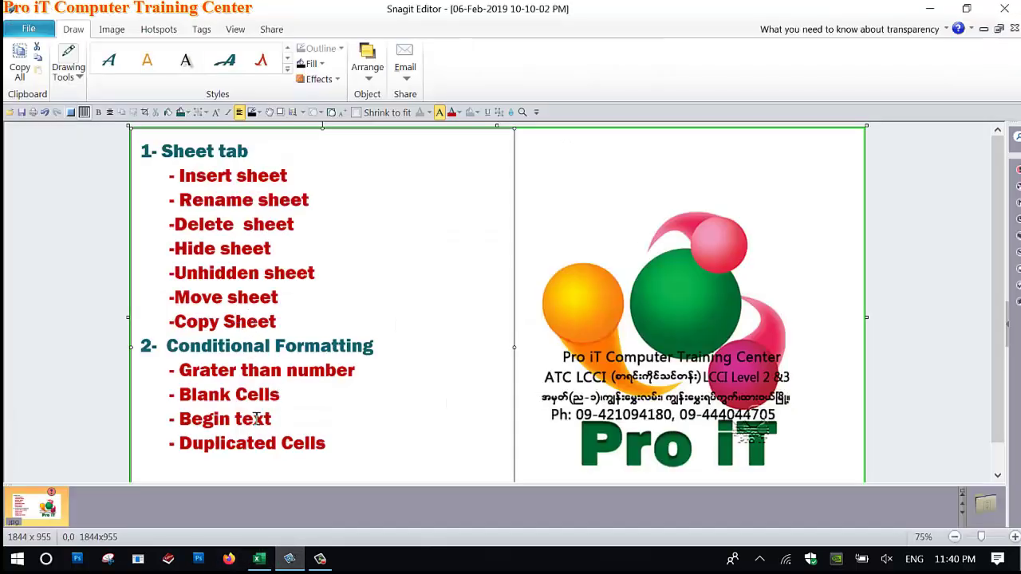
pyautogui.click(259, 558)
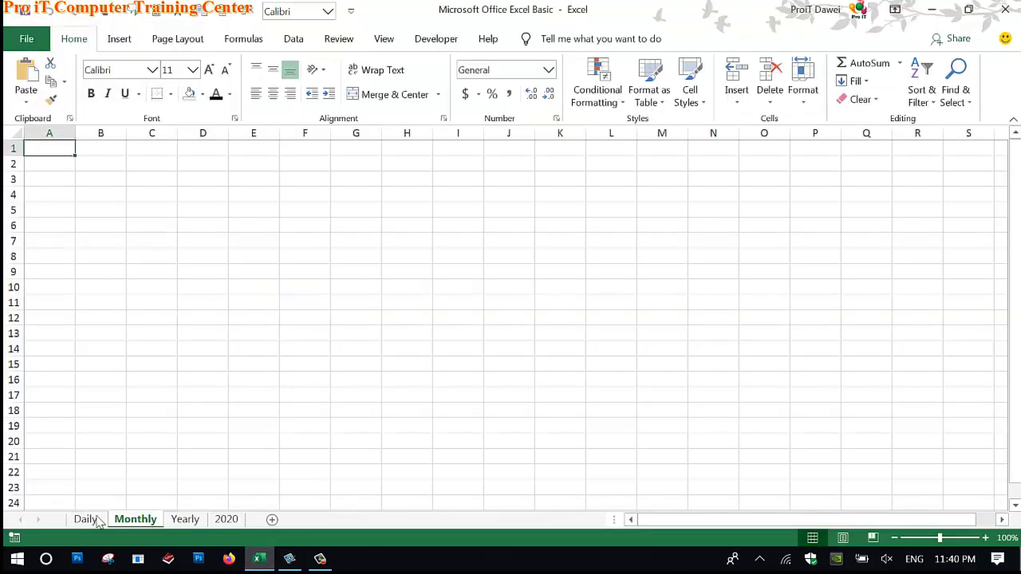
pyautogui.moveTo(97, 520); pyautogui.dragTo(94, 523)
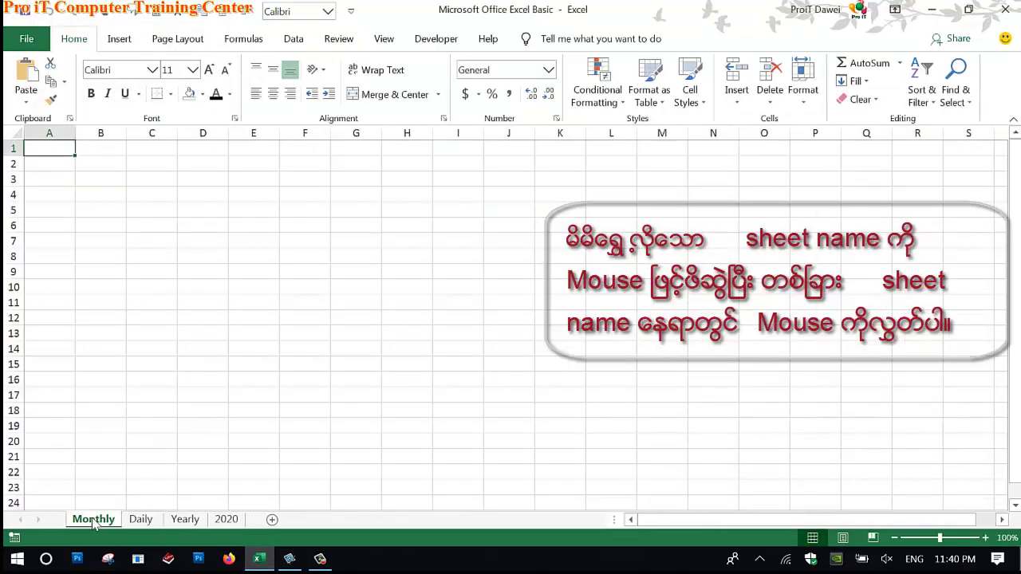
# Move the Daily worksheet to the end of the sheet order and the Monthly worksheet between 2020 and Daily
pyautogui.click(140, 522)
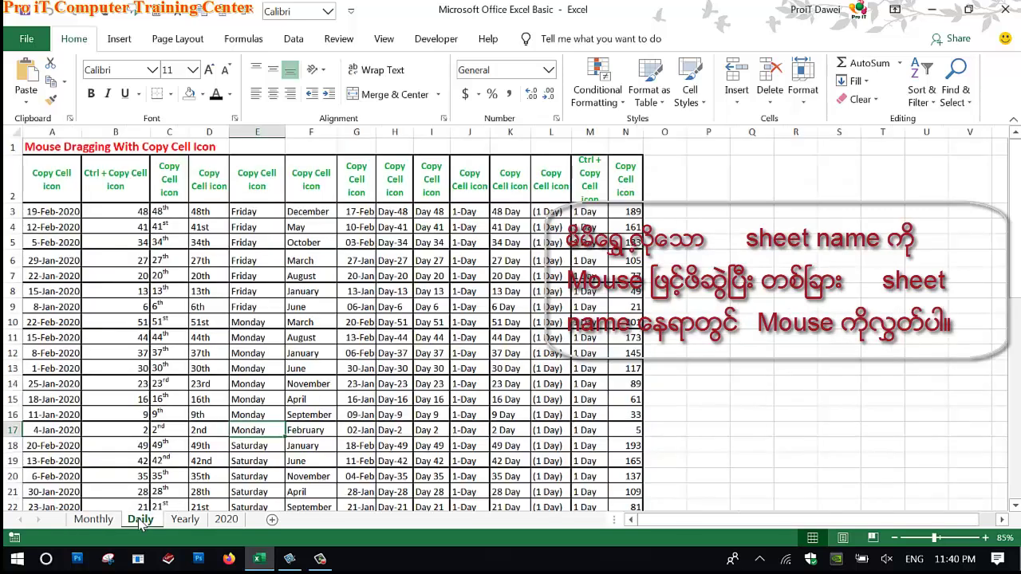
pyautogui.moveTo(141, 521)
pyautogui.mouseDown()
pyautogui.moveTo(266, 520)
pyautogui.moveTo(252, 523)
pyautogui.mouseUp()
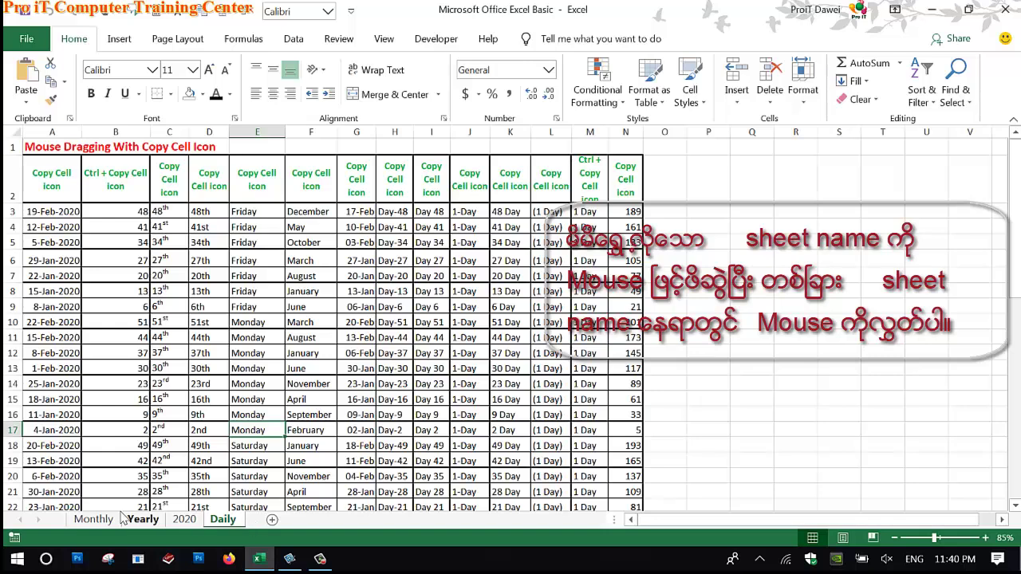
pyautogui.moveTo(99, 520)
pyautogui.mouseDown()
pyautogui.moveTo(107, 532)
pyautogui.moveTo(183, 539)
pyautogui.moveTo(218, 529)
pyautogui.mouseUp()
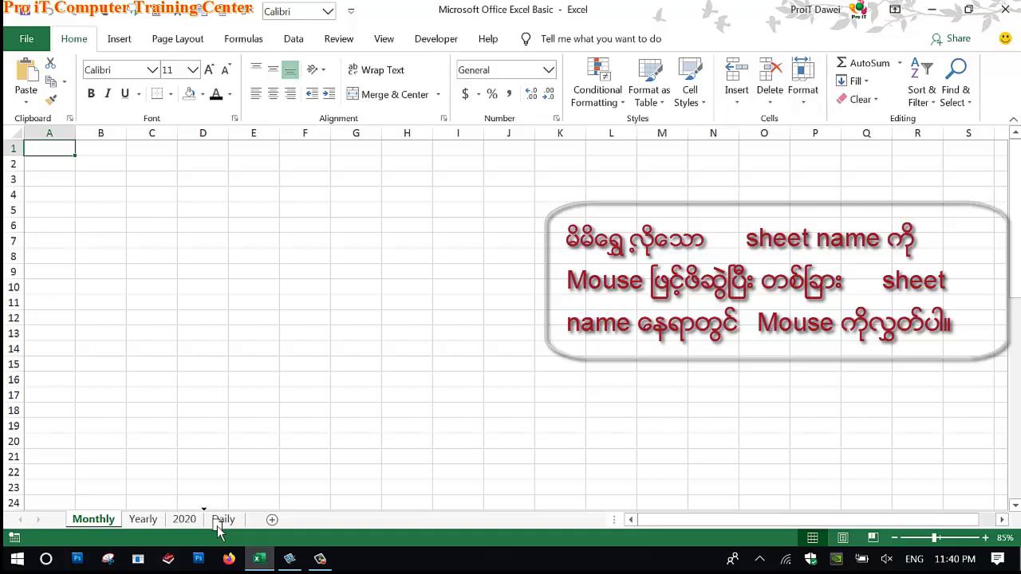
pyautogui.moveTo(218, 530); pyautogui.dragTo(214, 523)
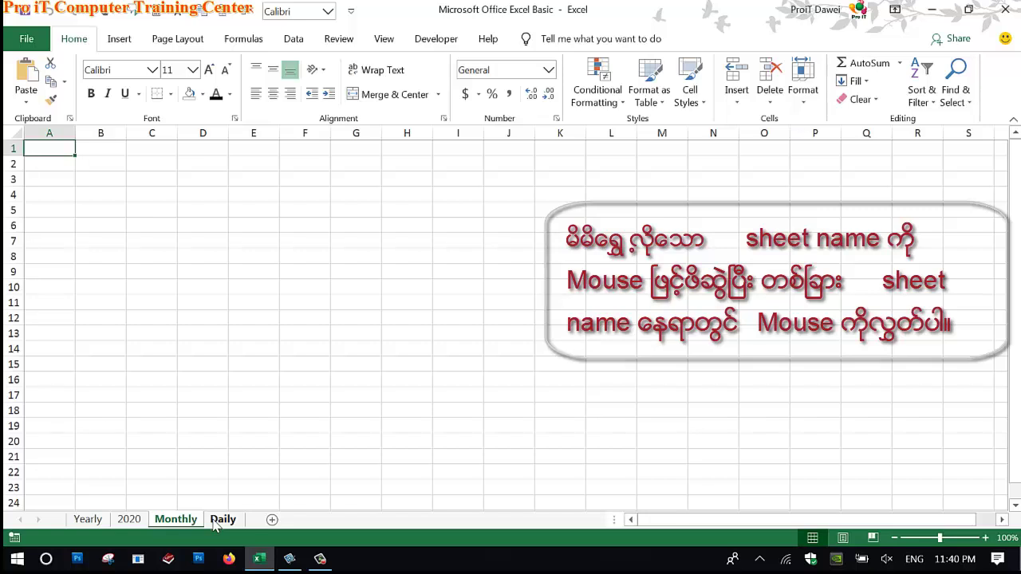
# Check the sheet-copying topic in the Snagit Editor outline and return to the Excel workbook
pyautogui.click(289, 561)
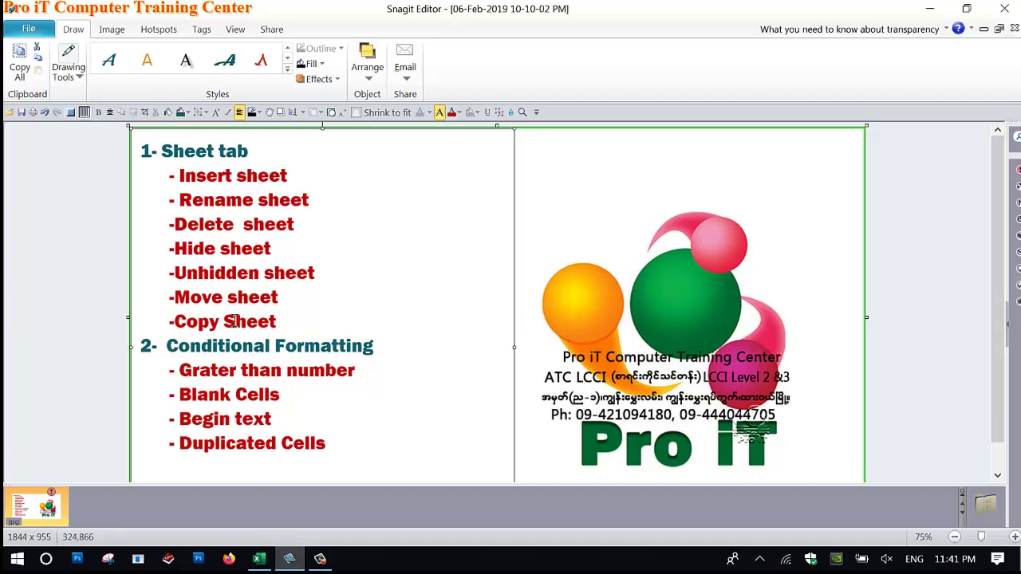
pyautogui.click(259, 558)
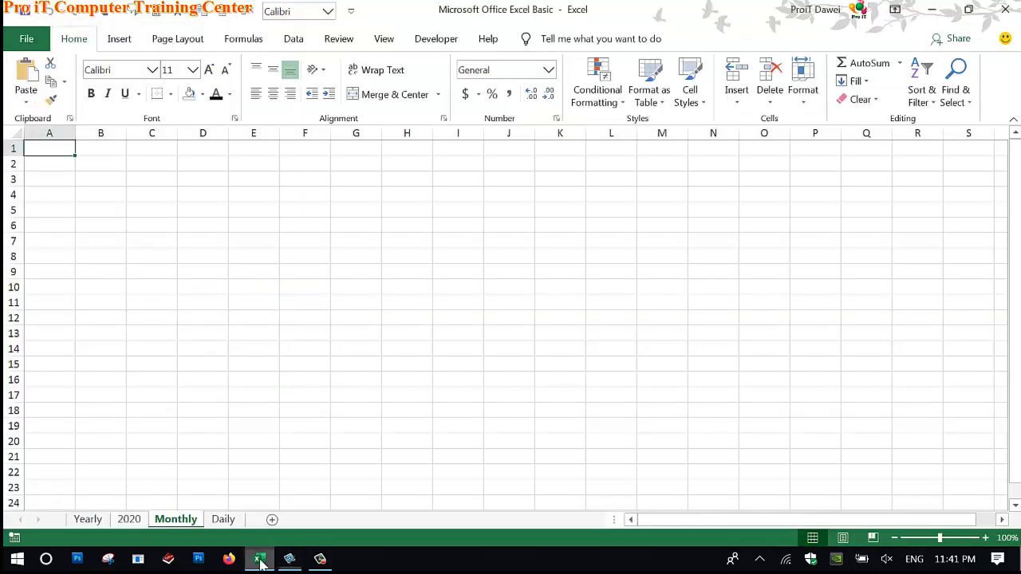
pyautogui.moveTo(173, 520); pyautogui.dragTo(143, 516)
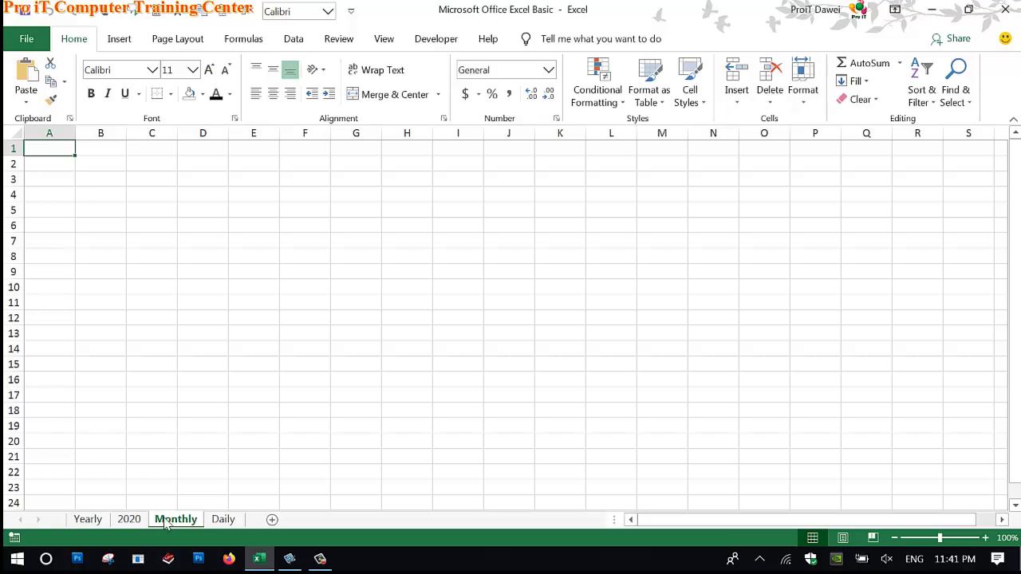
# Duplicate the Daily worksheet, placing the copy directly after the original, and compare the two sheets
pyautogui.click(220, 520)
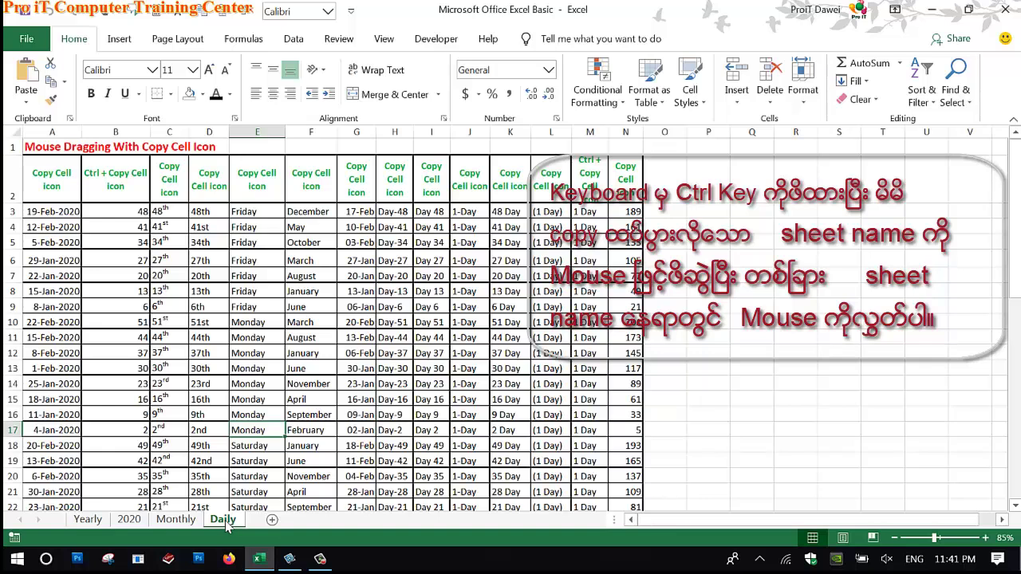
pyautogui.moveTo(227, 524); pyautogui.dragTo(296, 527)
pyautogui.moveTo(295, 526); pyautogui.dragTo(293, 524)
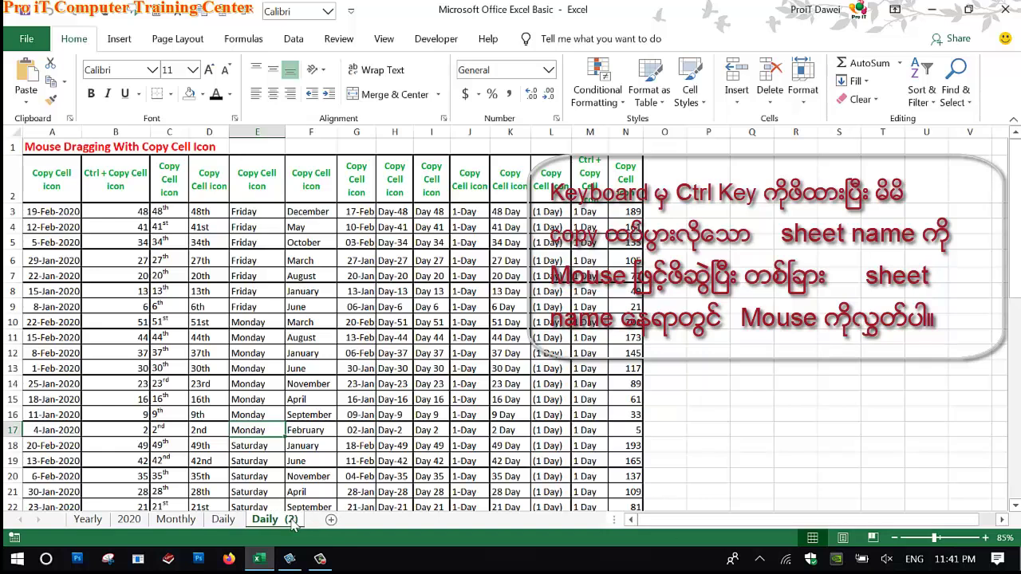
pyautogui.moveTo(224, 522); pyautogui.dragTo(267, 528)
pyautogui.click(271, 523)
# Duplicate the Yearly worksheet, placing the copy between 2020 and Monthly, and compare it with the original
pyautogui.click(171, 523)
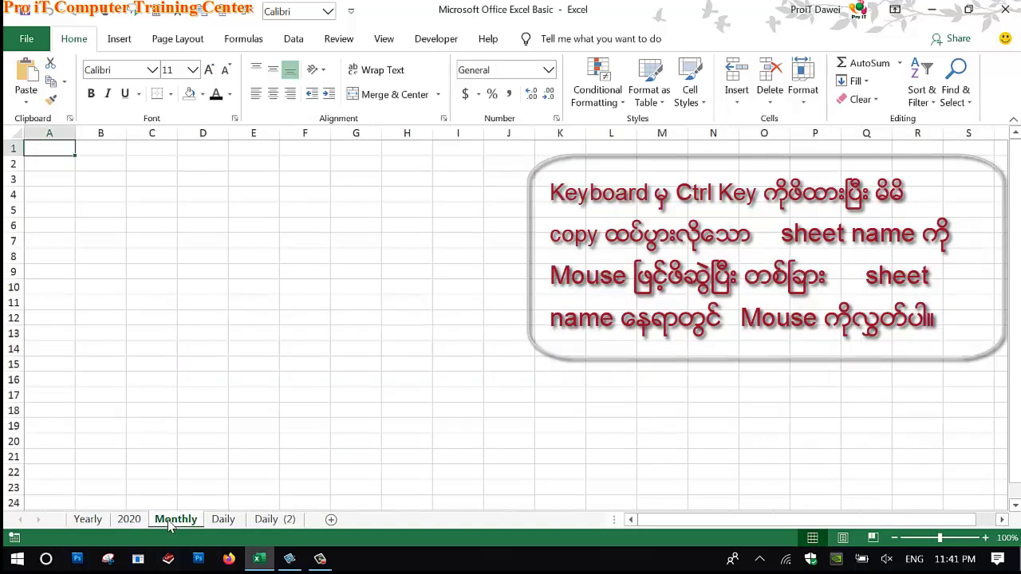
pyautogui.click(100, 522)
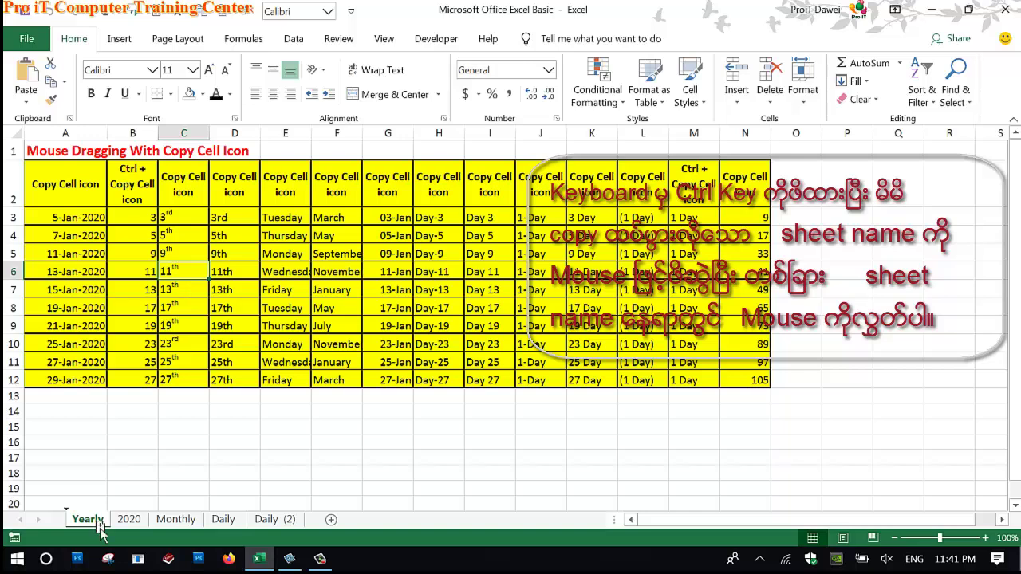
pyautogui.moveTo(100, 529); pyautogui.dragTo(187, 531)
pyautogui.moveTo(188, 531); pyautogui.dragTo(185, 531)
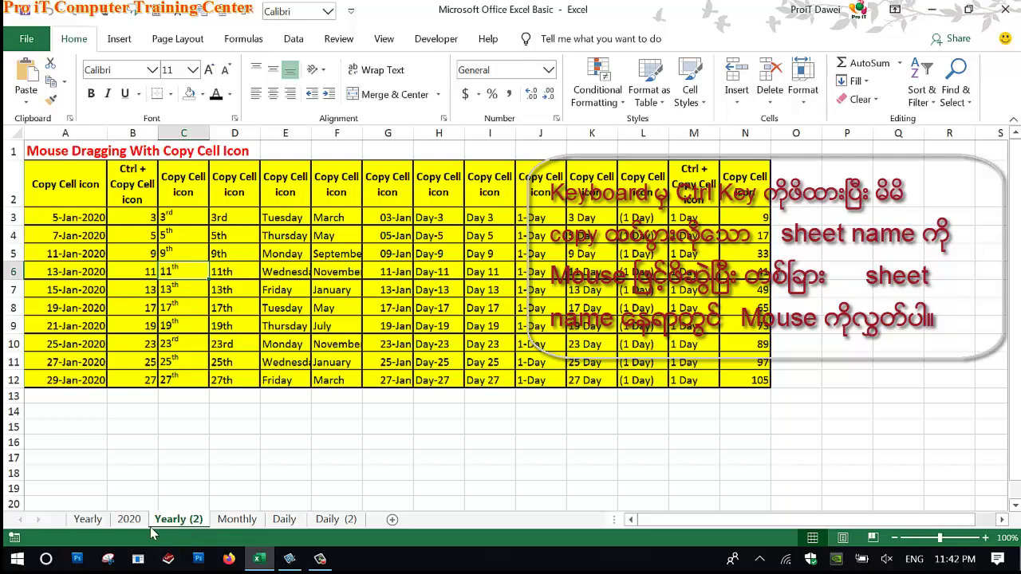
pyautogui.click(91, 522)
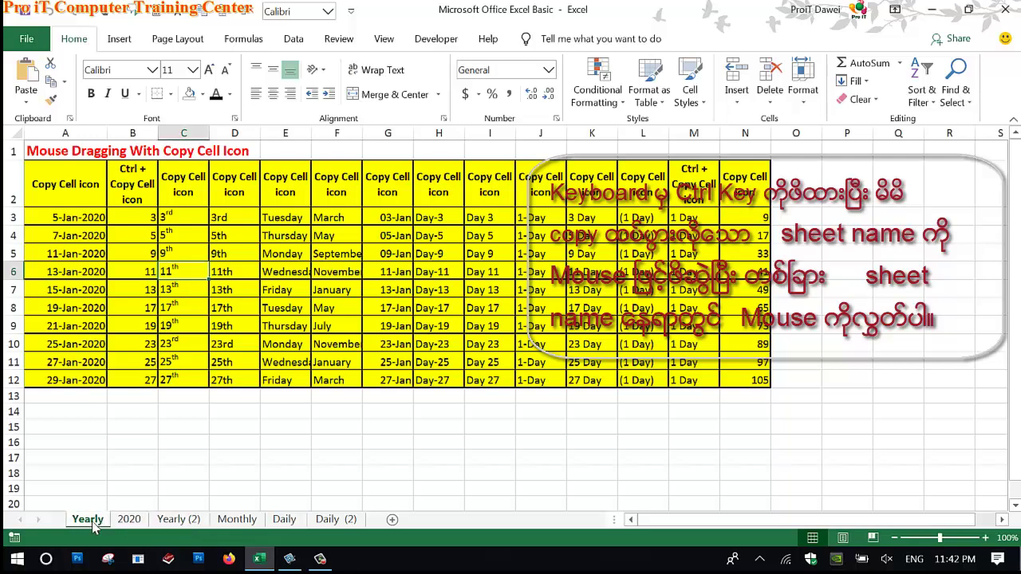
pyautogui.click(182, 520)
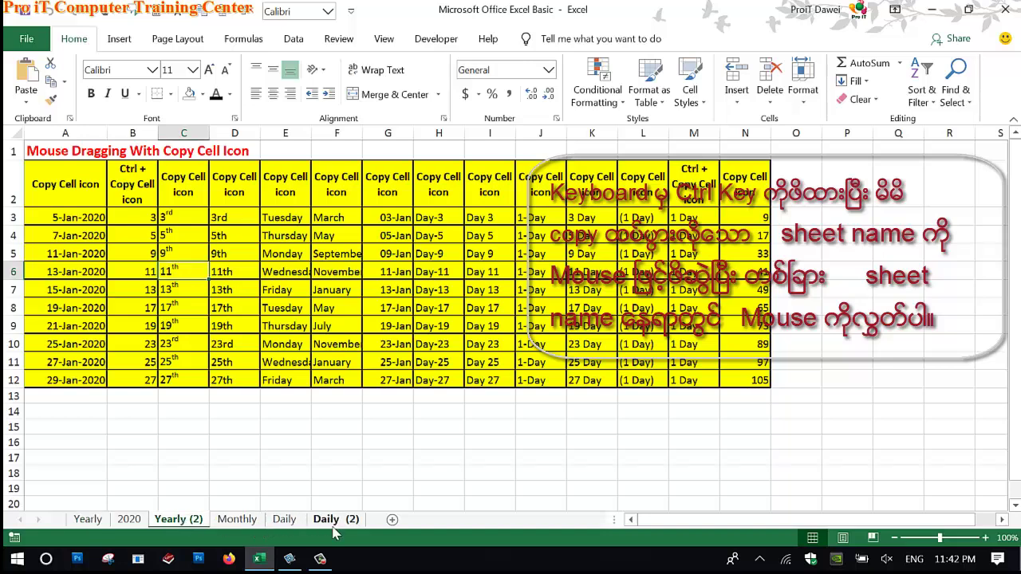
# Review the Conditional Formatting topics in the Snagit Editor outline, and open the Daily worksheet in Excel
pyautogui.click(320, 558)
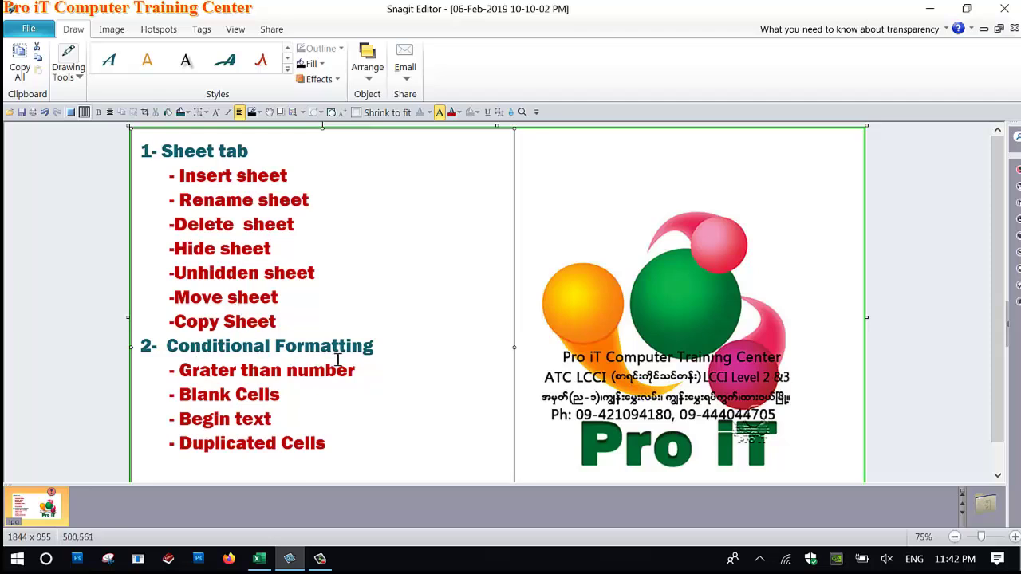
pyautogui.moveTo(337, 361); pyautogui.dragTo(292, 393)
pyautogui.click(296, 393)
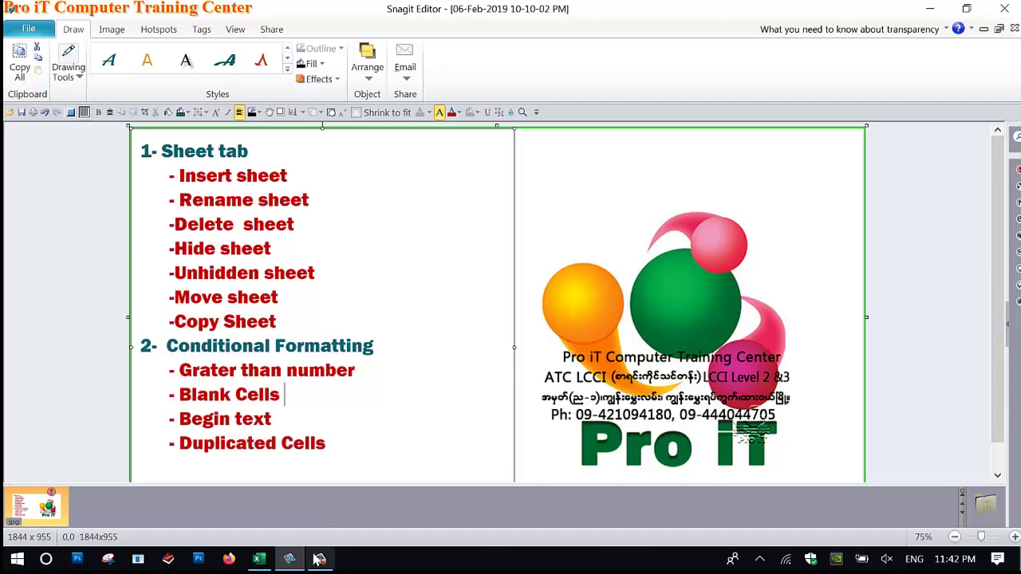
pyautogui.click(258, 558)
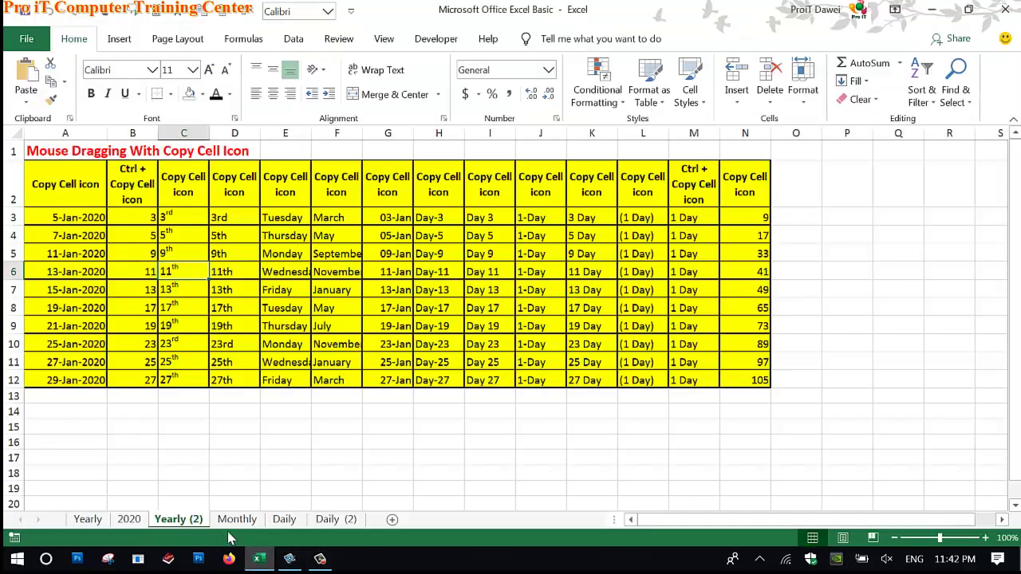
pyautogui.click(284, 519)
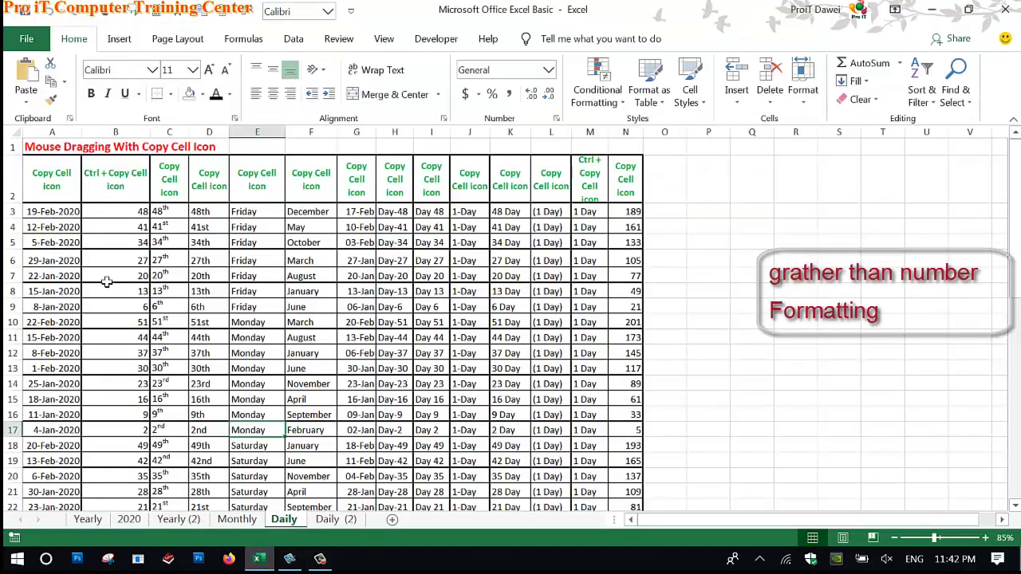
# Select the numbers in cells B3:B53 of the Daily worksheet and enlarge the sheet view to 115%
pyautogui.moveTo(136, 210); pyautogui.dragTo(134, 484)
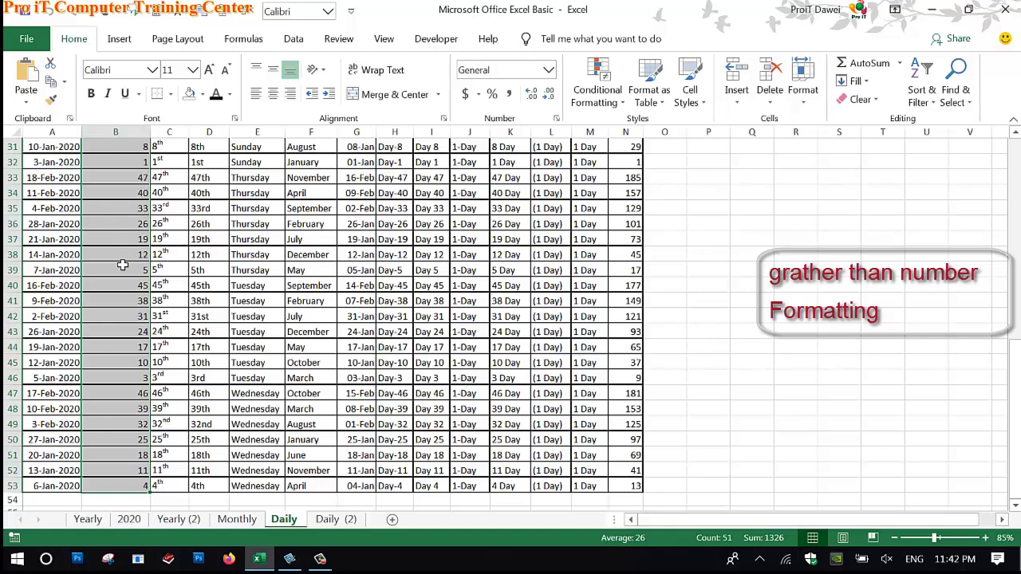
pyautogui.moveTo(1003, 422); pyautogui.dragTo(957, 221)
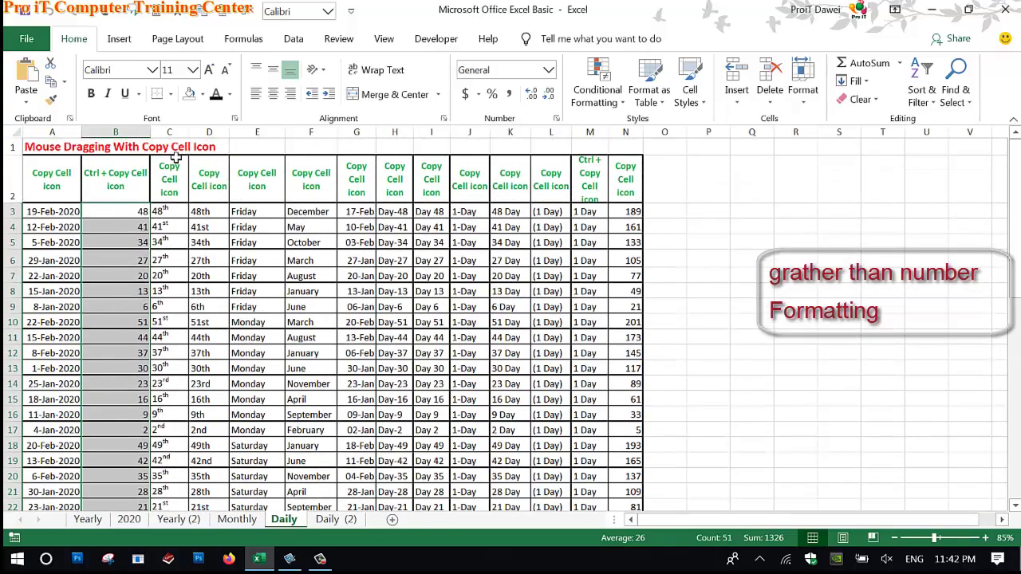
pyautogui.keyDown('ctrl'); pyautogui.scroll(1, 181, 259); pyautogui.keyUp('ctrl')
pyautogui.keyDown('ctrl'); pyautogui.scroll(1, 181, 259); pyautogui.keyUp('ctrl')
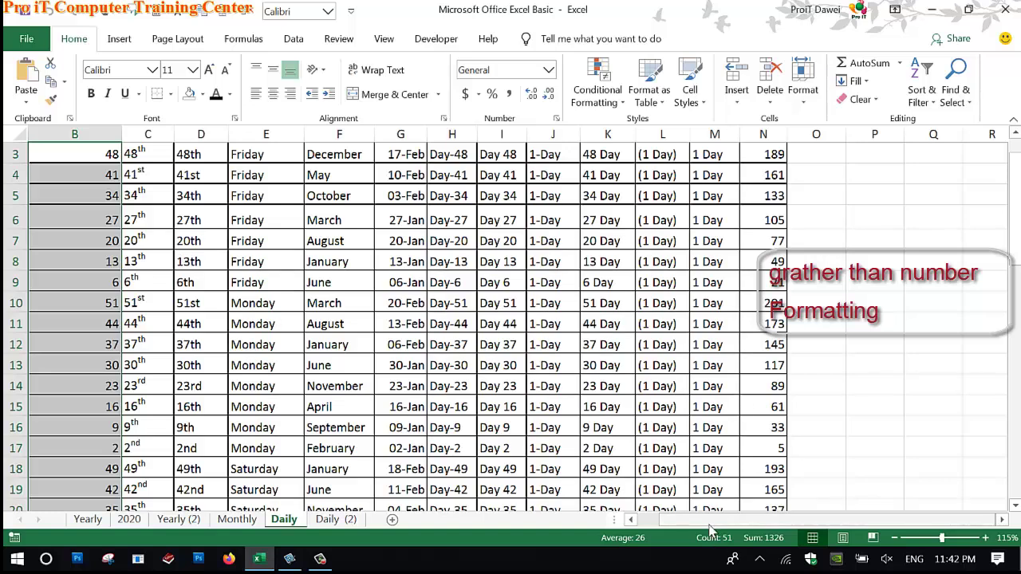
pyautogui.hscroll(-1, 710, 519)
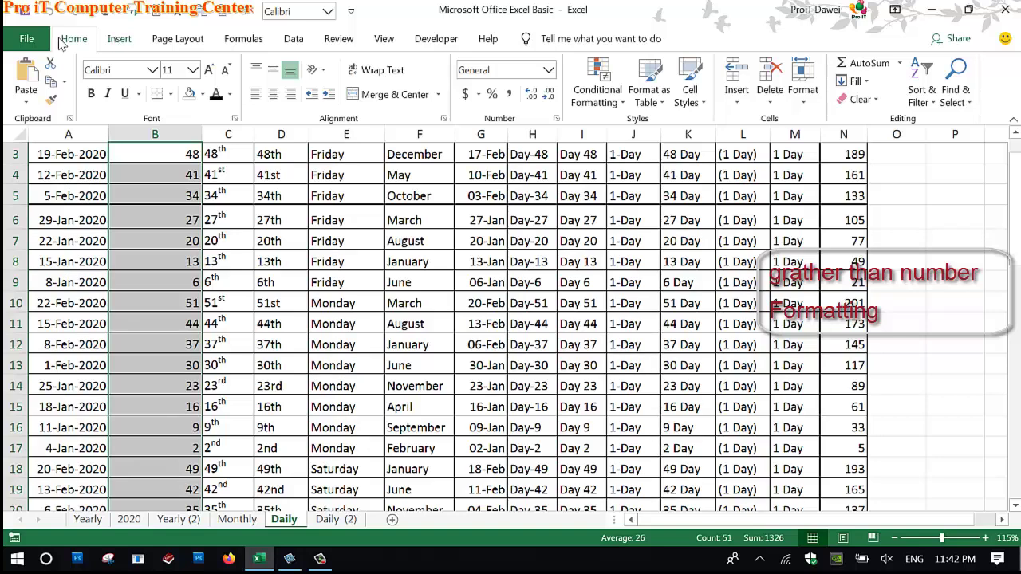
pyautogui.scroll(-1, 70, 42)
pyautogui.scroll(1, 70, 42)
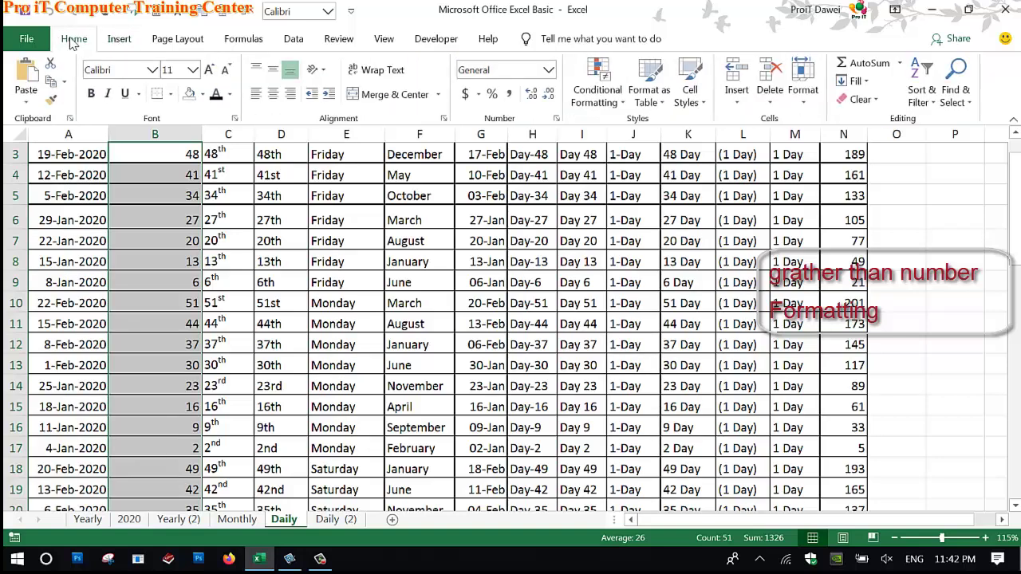
# Start a new rule for the selection in the Conditional Formatting Rules Manager, using the type Format only cells that contain
pyautogui.click(597, 92)
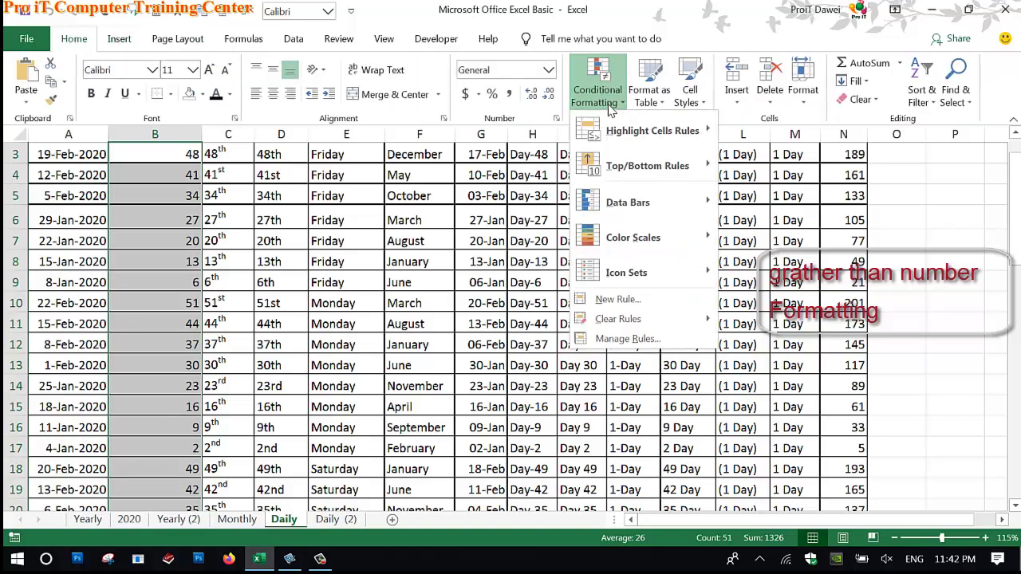
pyautogui.click(624, 344)
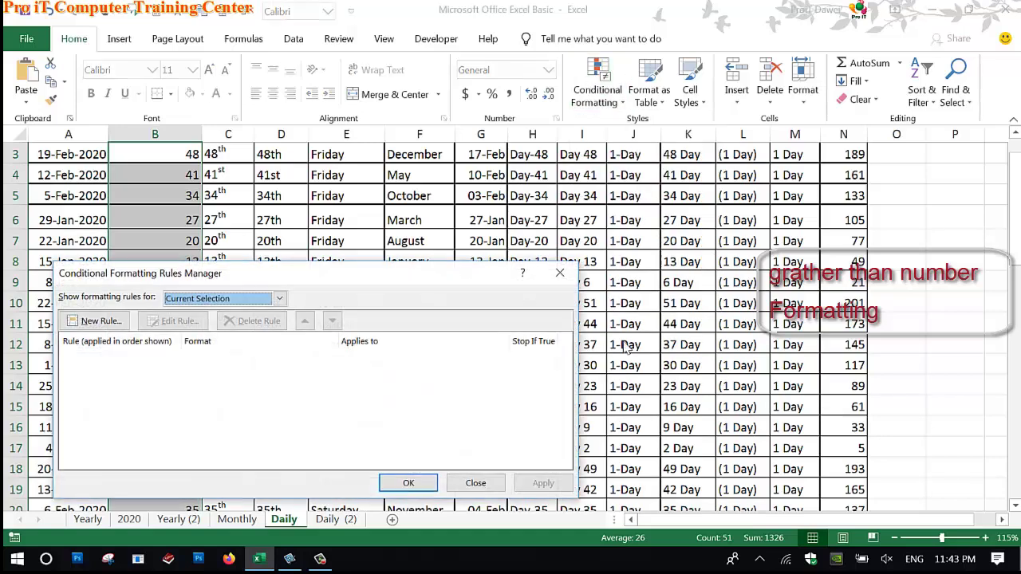
pyautogui.moveTo(387, 279); pyautogui.dragTo(594, 195)
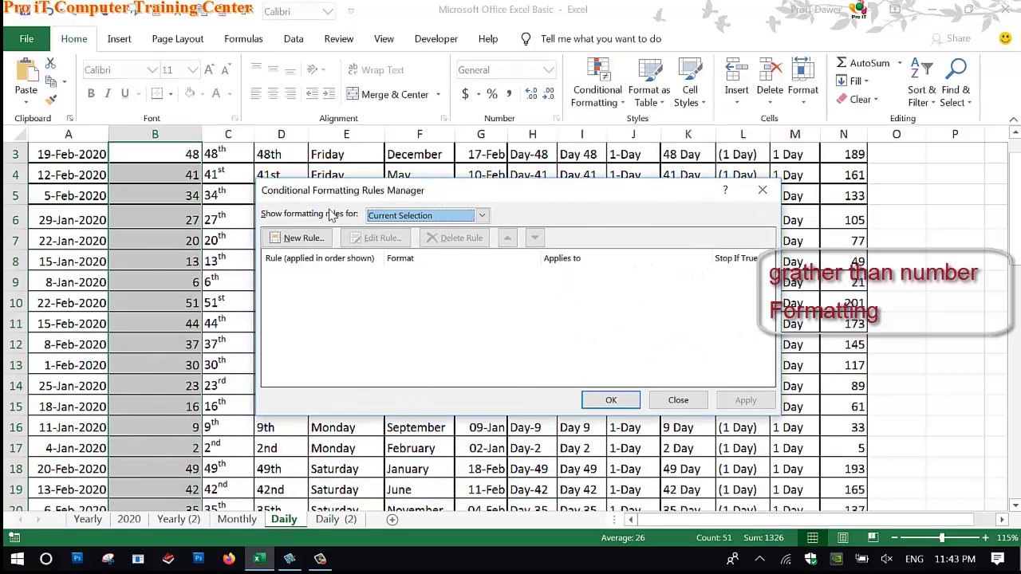
pyautogui.click(303, 238)
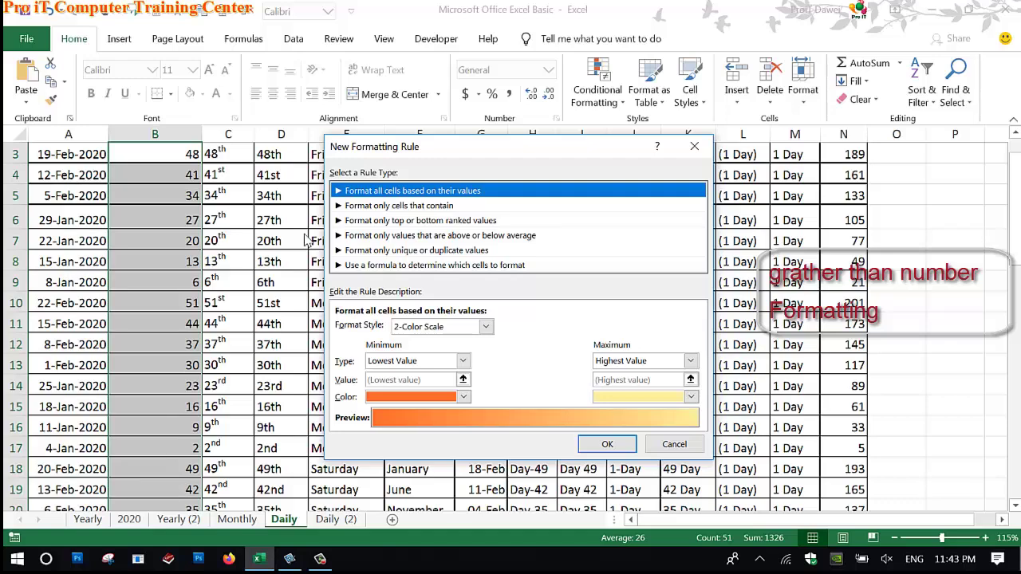
pyautogui.click(367, 207)
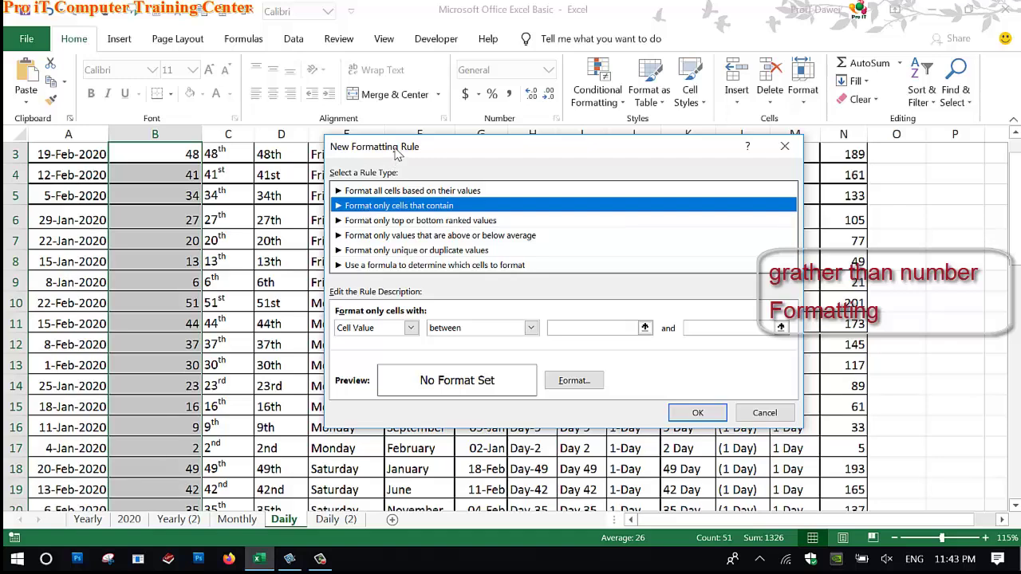
pyautogui.moveTo(396, 154); pyautogui.dragTo(437, 93)
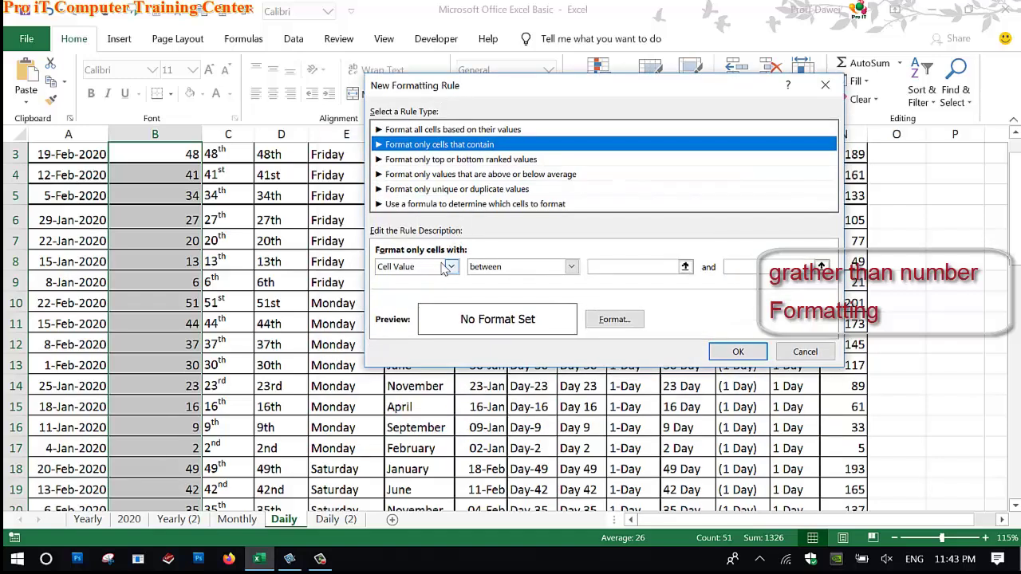
# Set the rule condition to Cell Value greater than 39
pyautogui.click(571, 267)
pyautogui.click(439, 274)
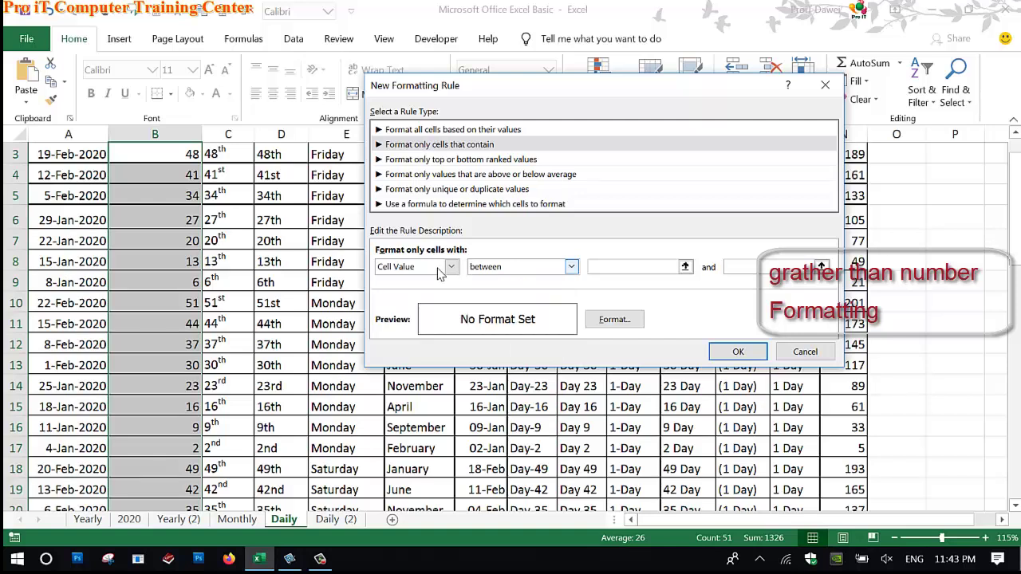
pyautogui.click(451, 268)
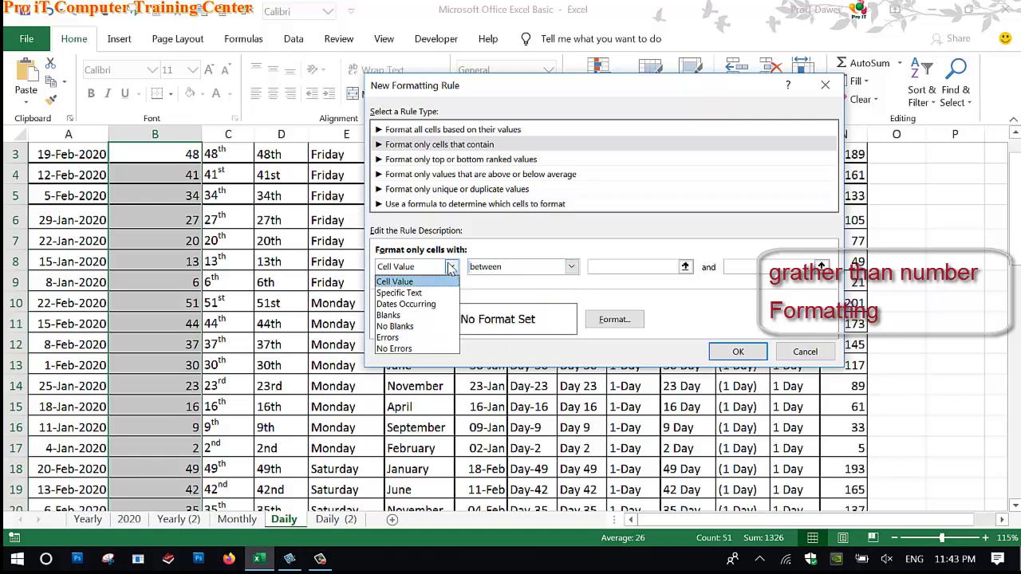
pyautogui.click(403, 283)
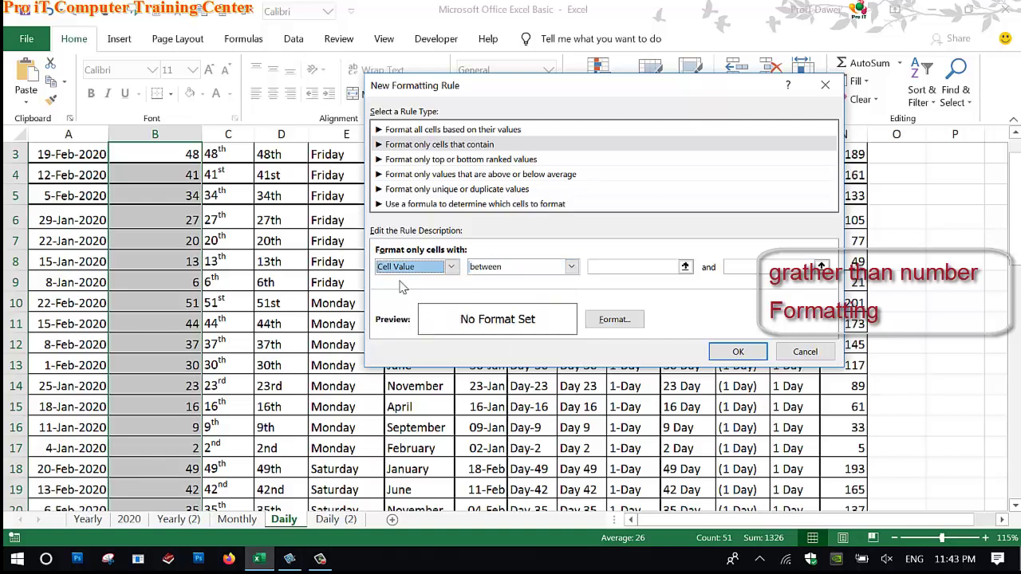
pyautogui.click(452, 267)
pyautogui.click(423, 282)
pyautogui.click(496, 269)
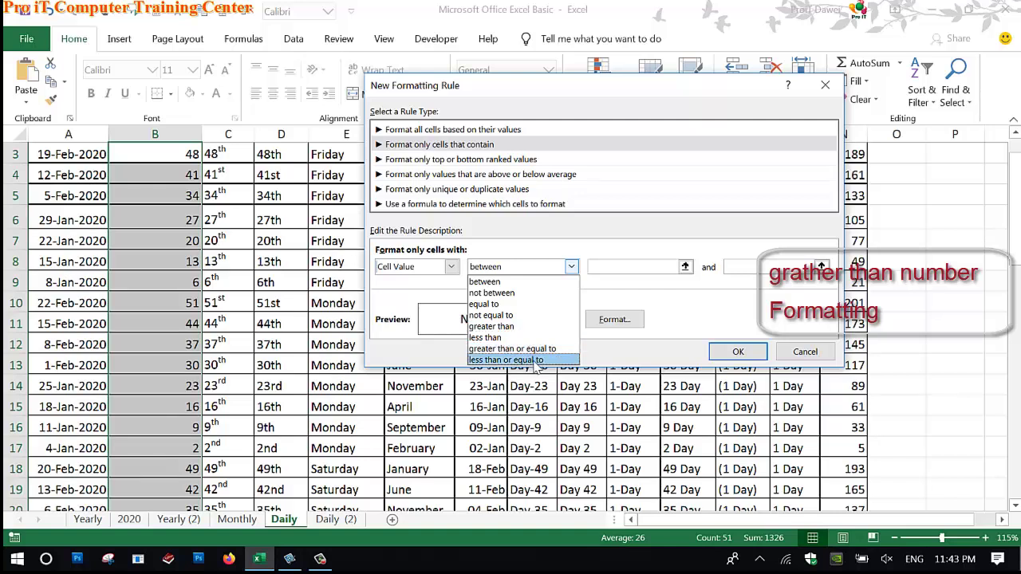
pyautogui.click(491, 328)
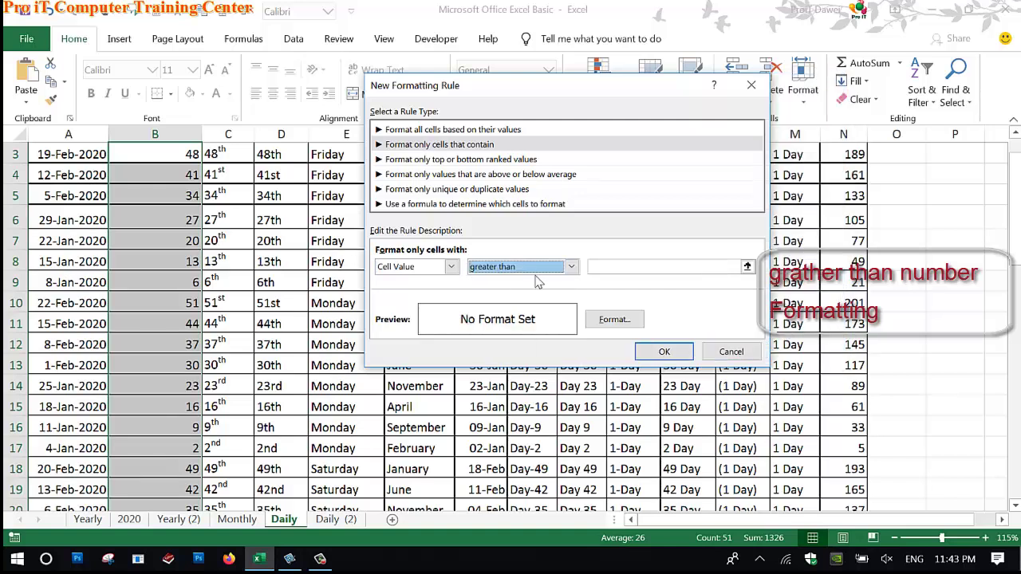
pyautogui.click(608, 279)
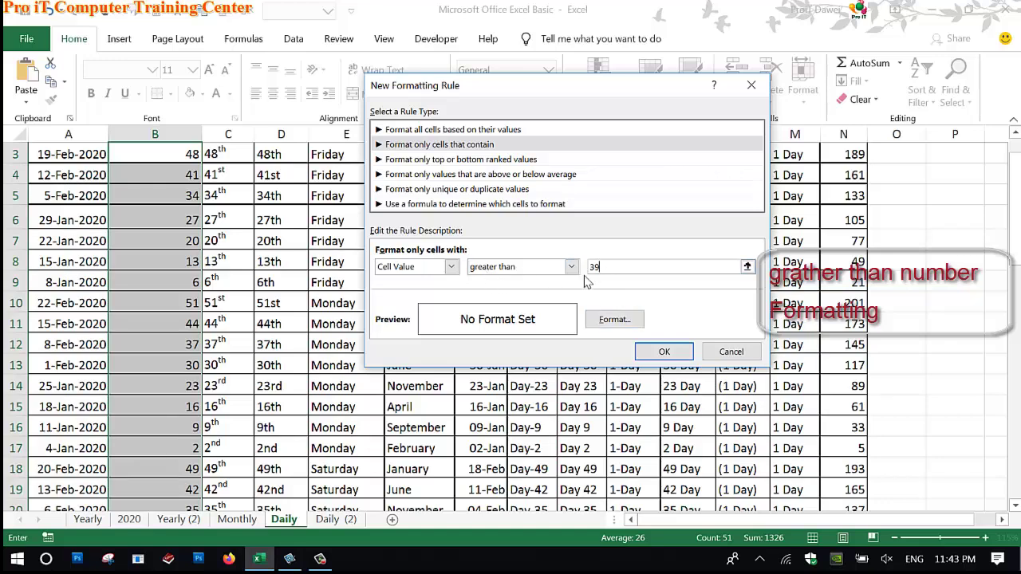
# Give the rule a yellow background fill and apply it to the selected cells
pyautogui.click(612, 326)
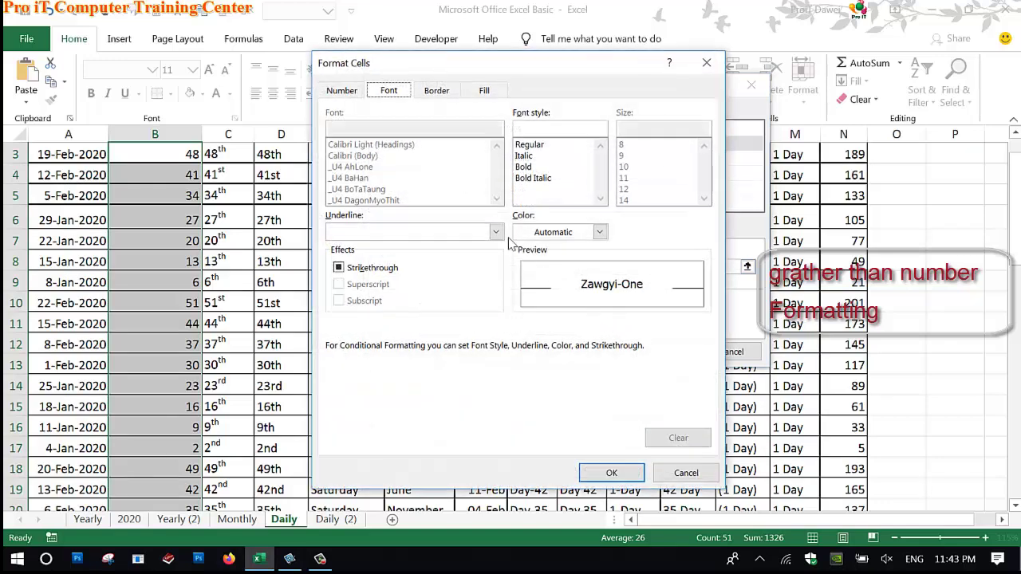
pyautogui.click(493, 91)
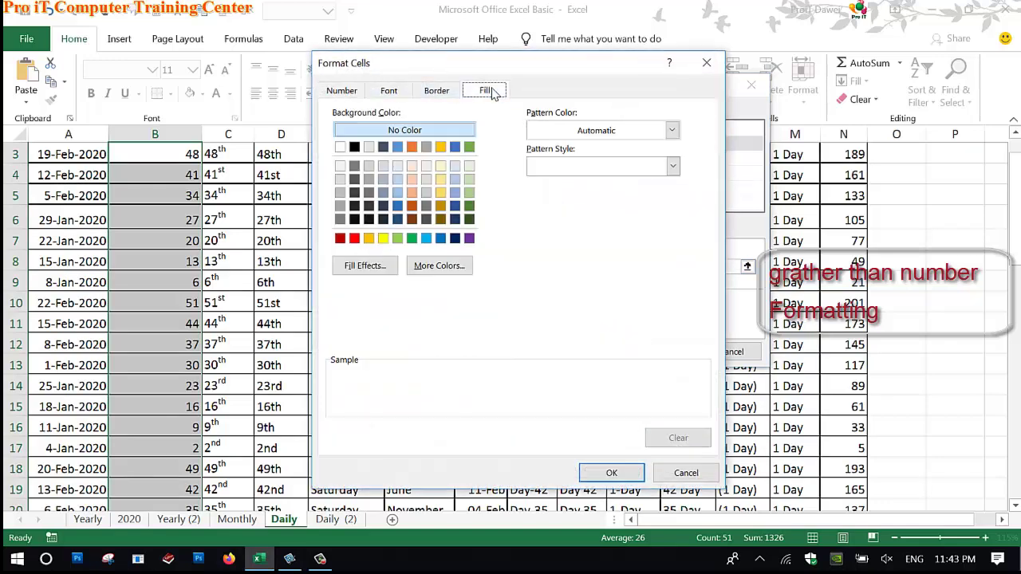
pyautogui.click(383, 239)
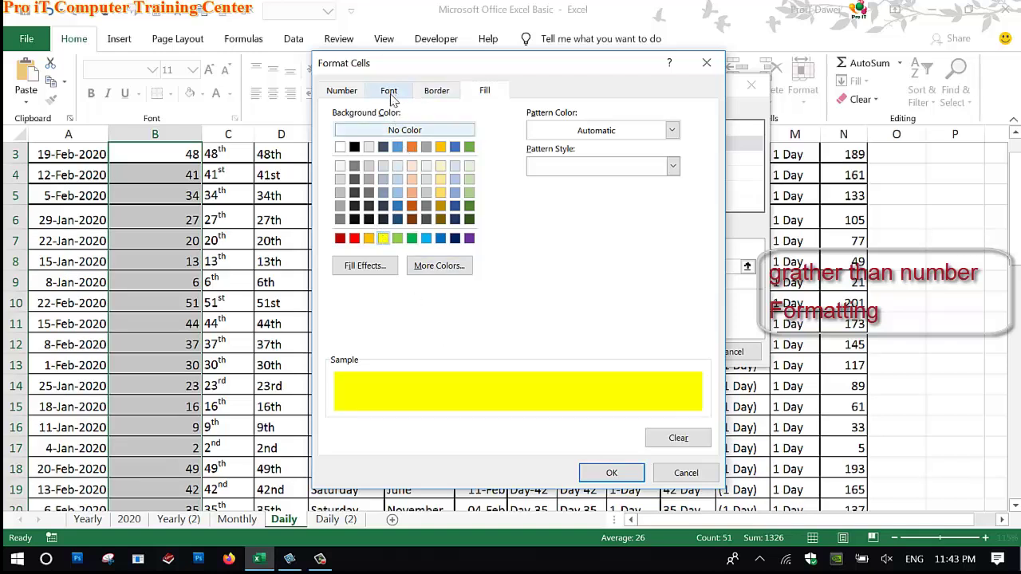
pyautogui.click(607, 473)
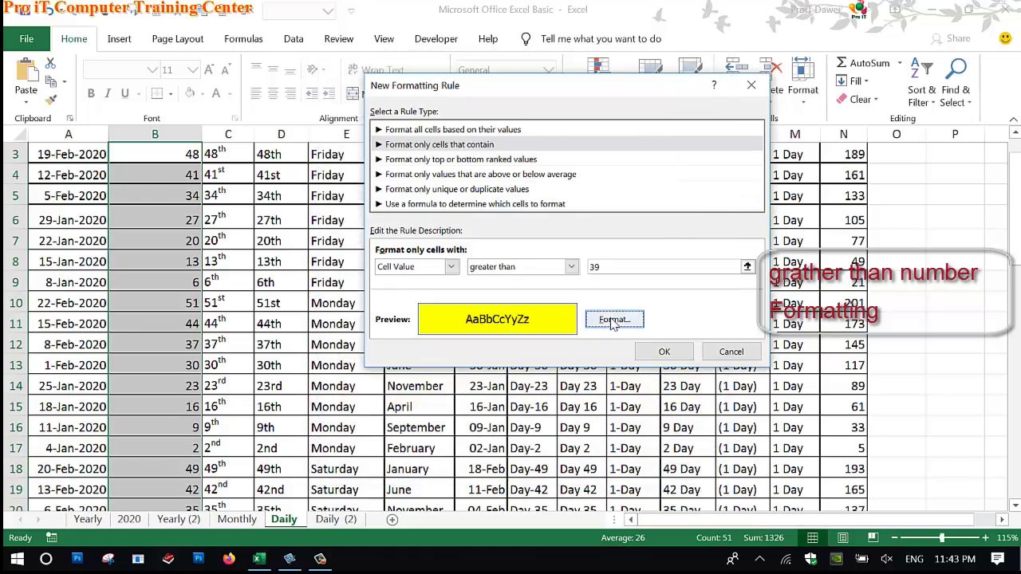
pyautogui.click(663, 353)
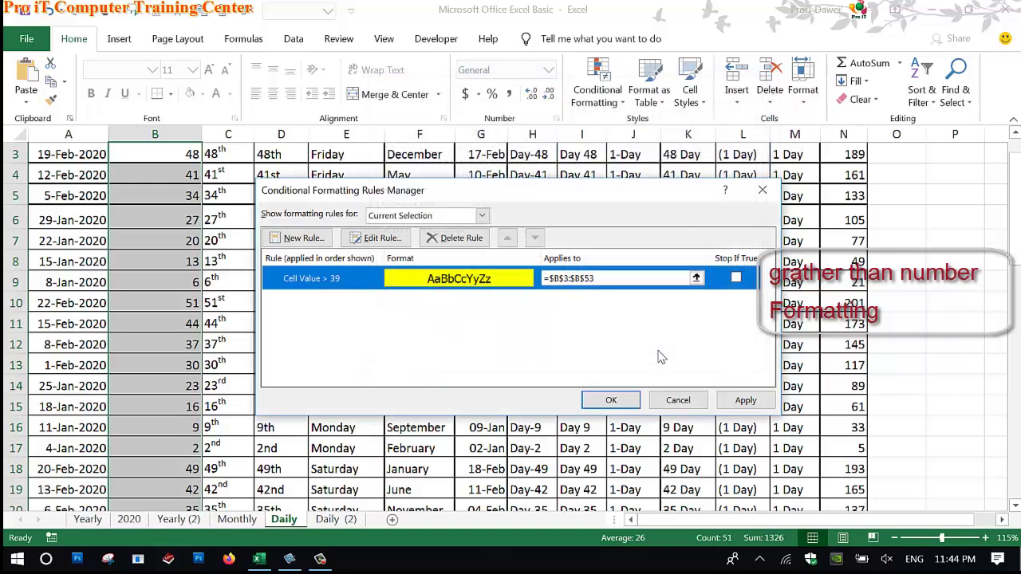
pyautogui.click(611, 401)
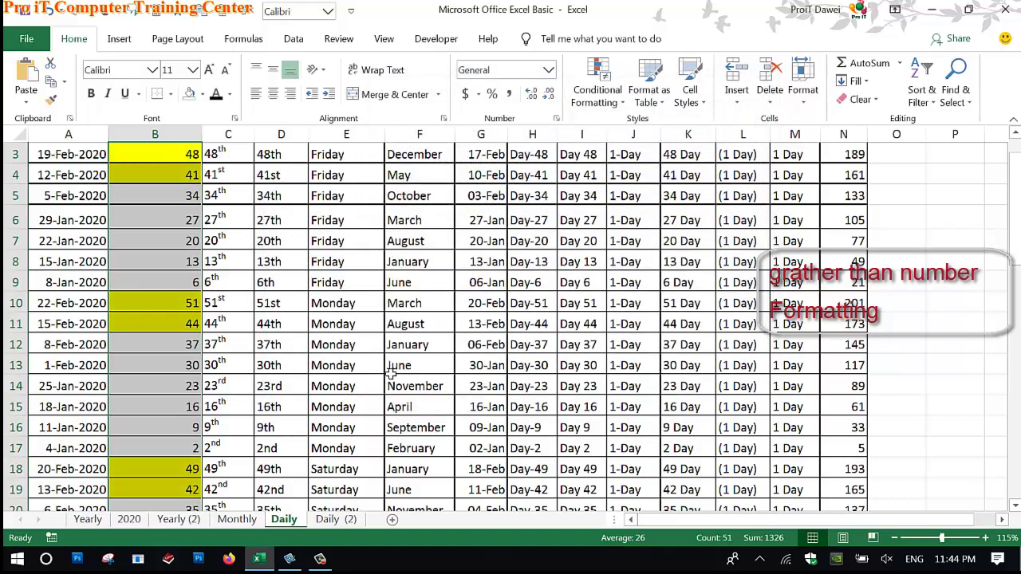
# Examine column B down to the end of the data to check which numbers the rule highlights
pyautogui.click(190, 311)
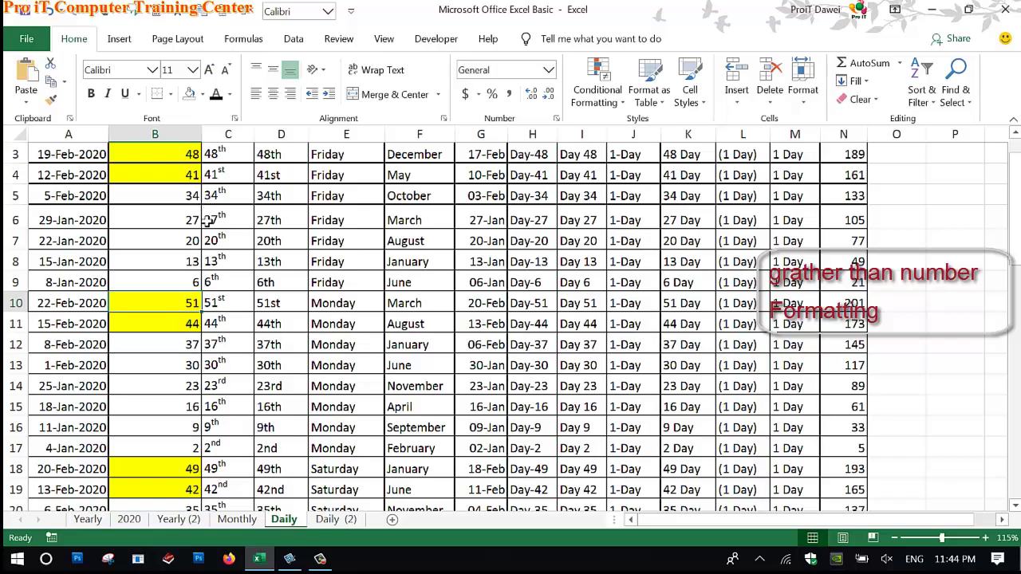
pyautogui.scroll(1, 207, 222)
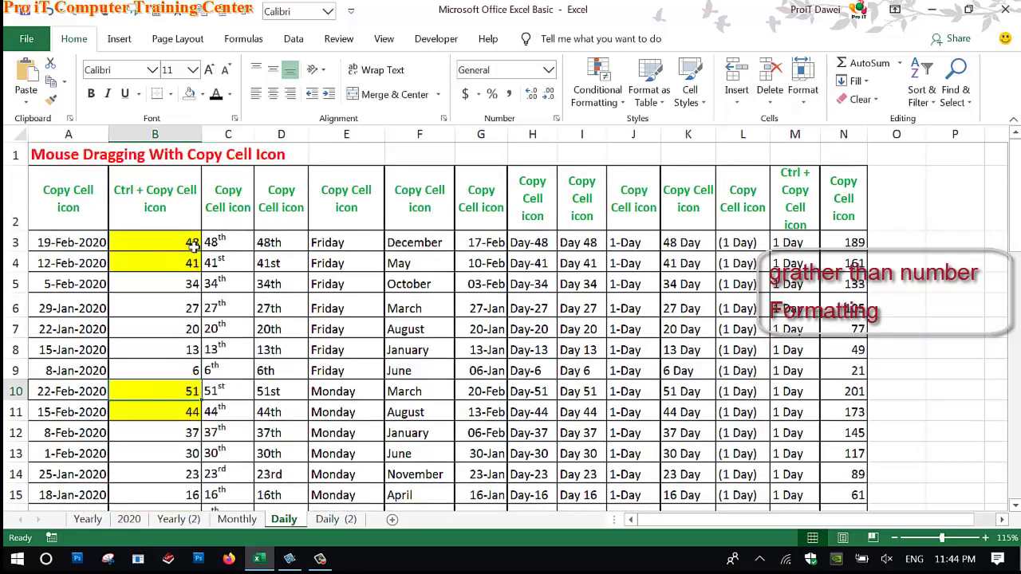
pyautogui.scroll(-5, 194, 247)
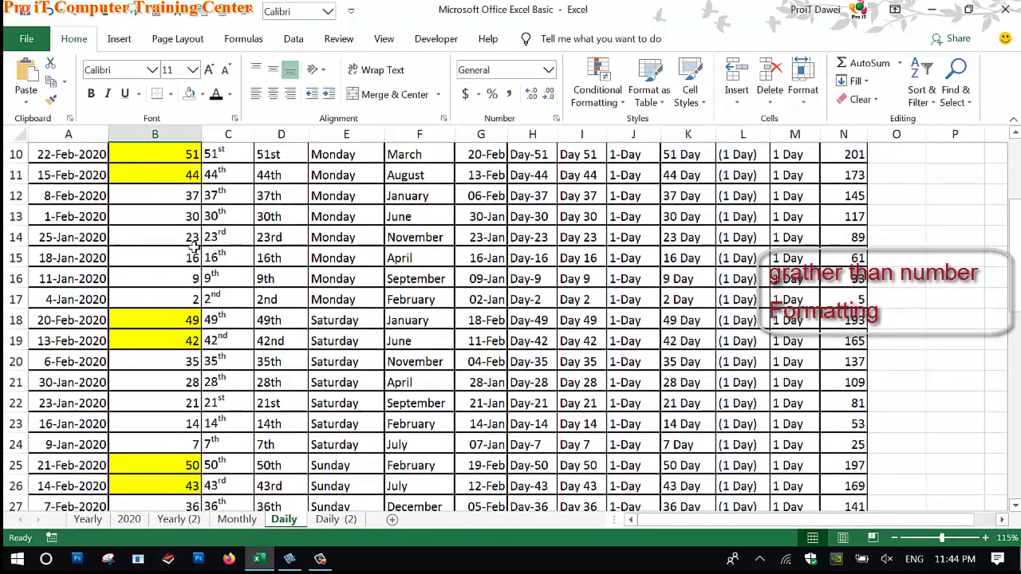
pyautogui.click(177, 319)
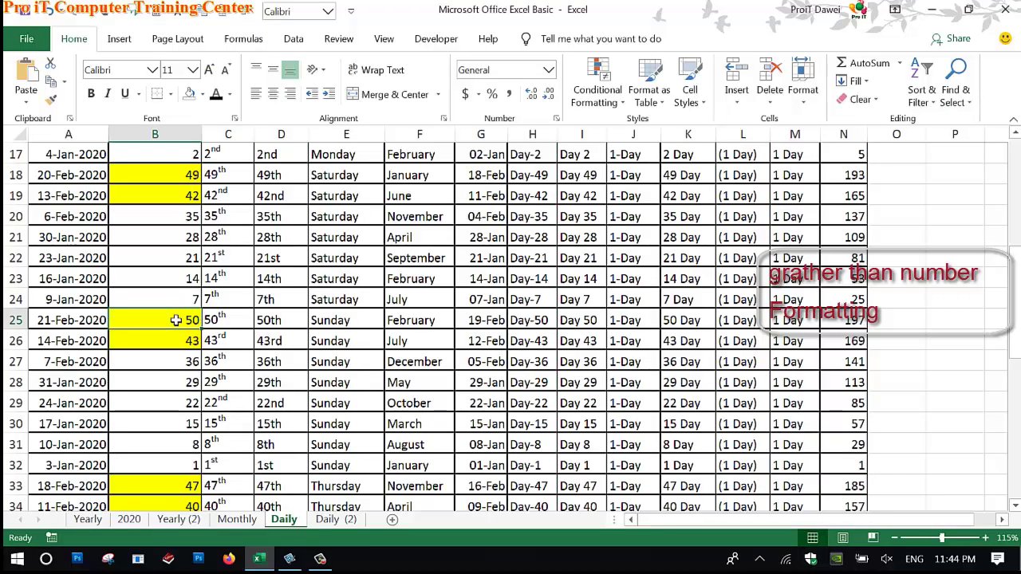
pyautogui.scroll(-2, 177, 320)
pyautogui.scroll(-7, 177, 320)
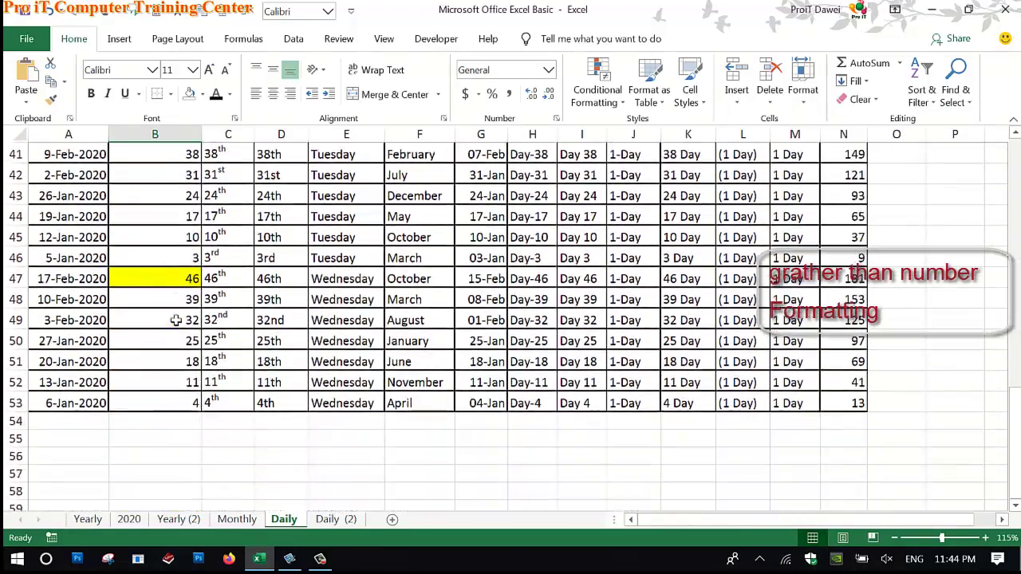
pyautogui.scroll(15, 177, 320)
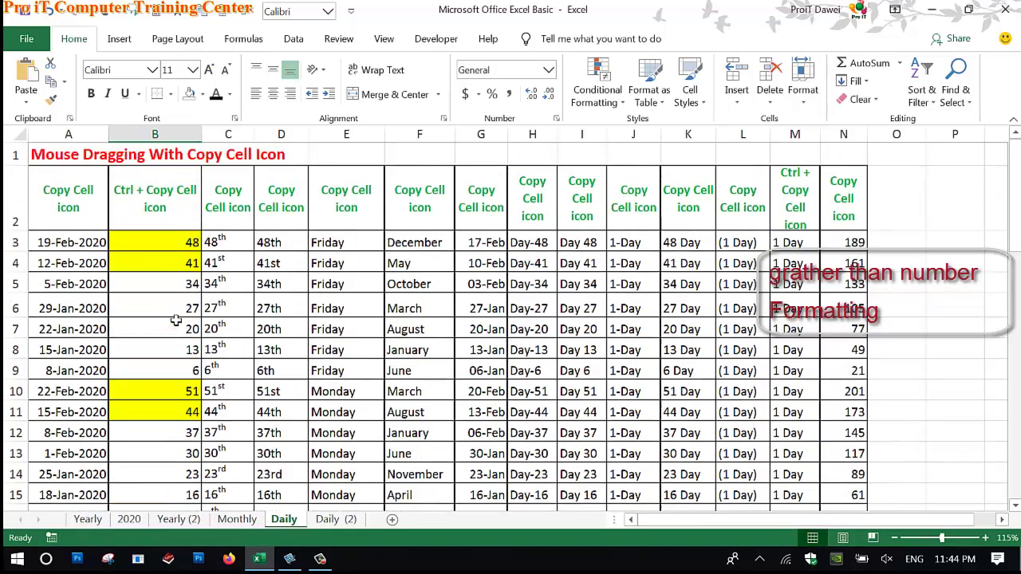
# Change cell B4 to 39 to test the rule at its threshold value
pyautogui.click(177, 273)
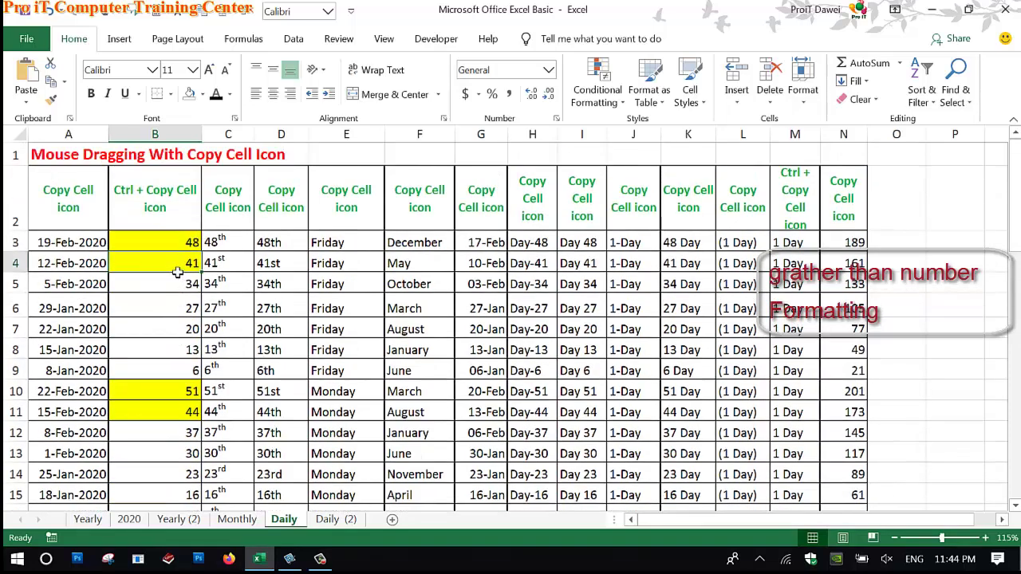
pyautogui.write('39')
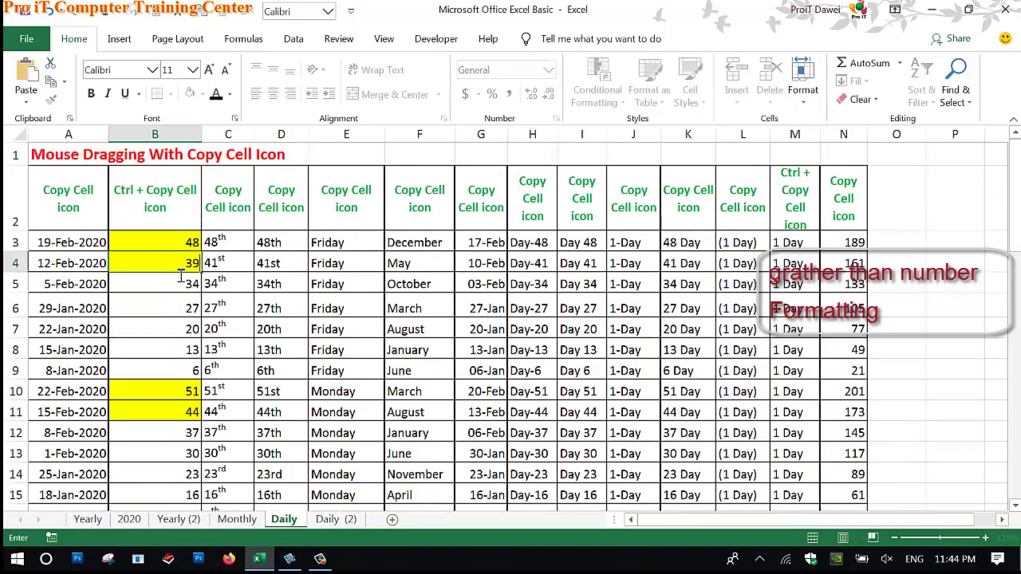
pyautogui.press('Return')
pyautogui.click(184, 269)
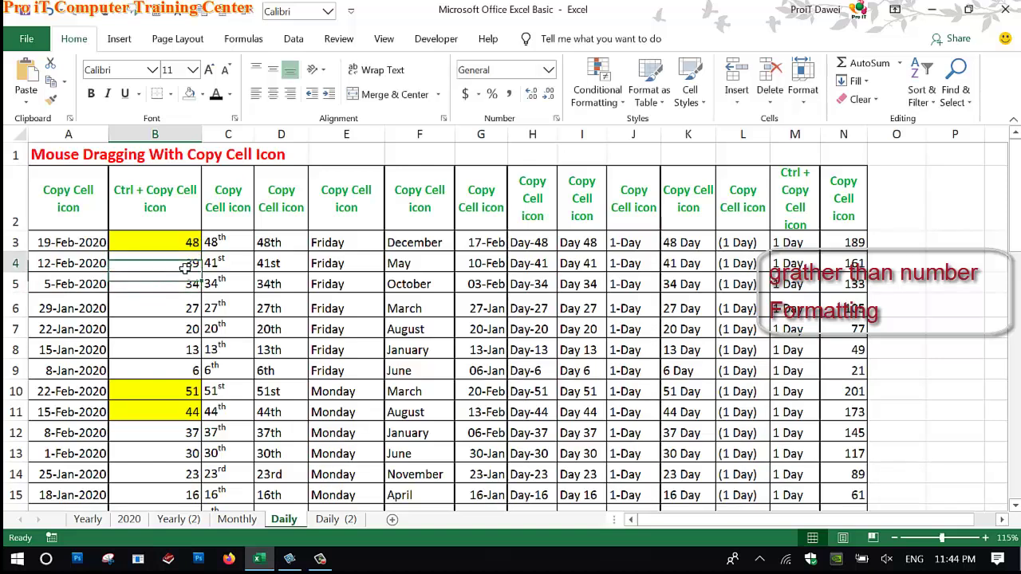
# Change cell B7 to 40 and cell B13 to 100 to test the rule with values above its threshold
pyautogui.click(189, 329)
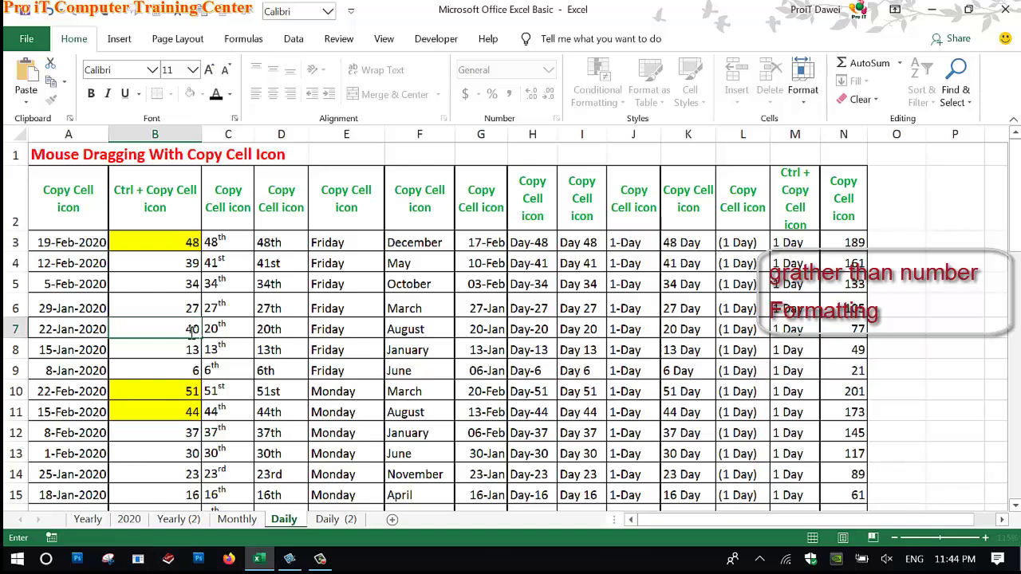
pyautogui.press('Return')
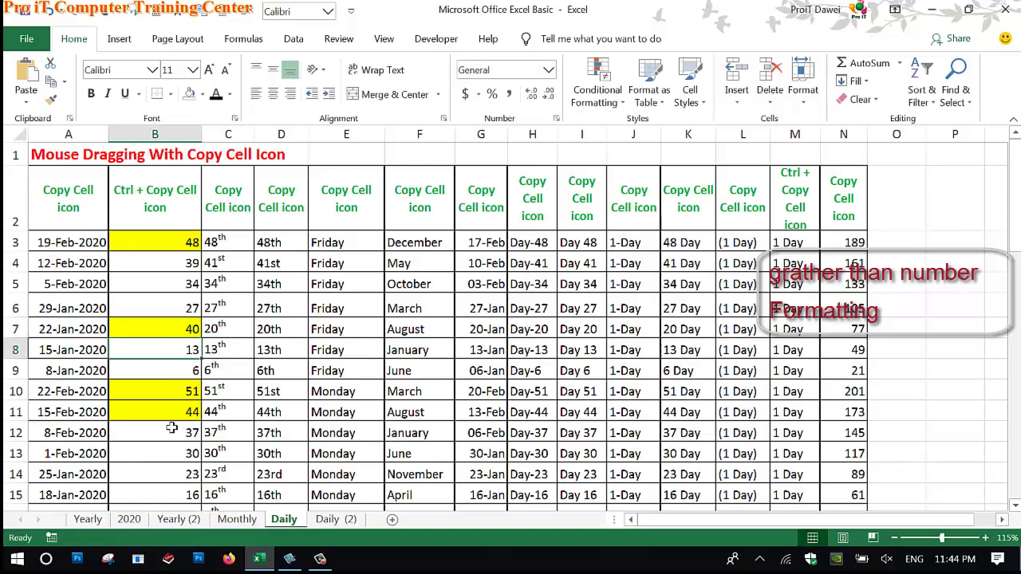
pyautogui.click(173, 453)
pyautogui.write('1')
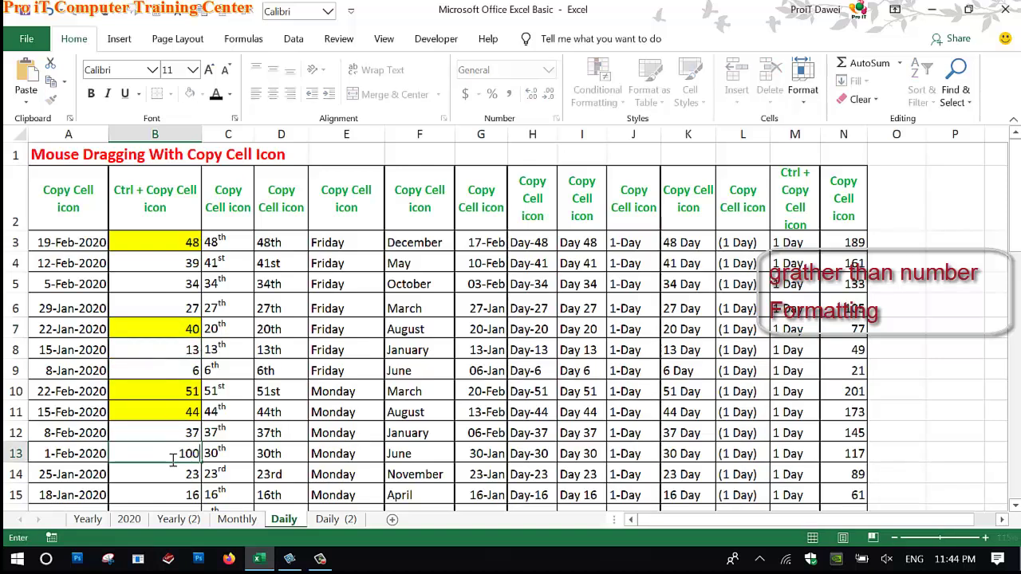
pyautogui.write('00')
pyautogui.press('Return')
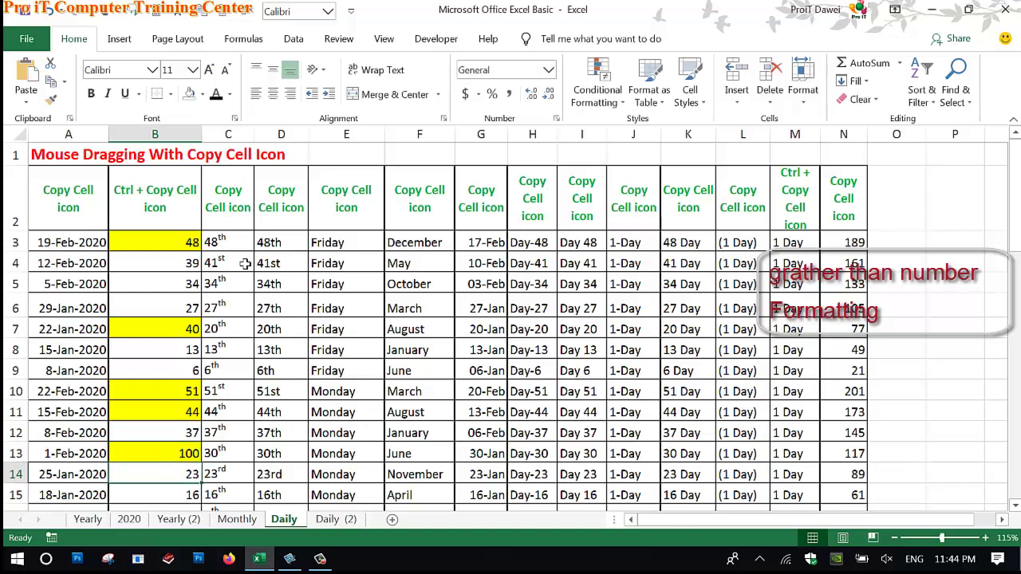
# Edit the existing column B conditional formatting rule so it formats cell values greater than 10
pyautogui.moveTo(194, 248); pyautogui.dragTo(176, 411)
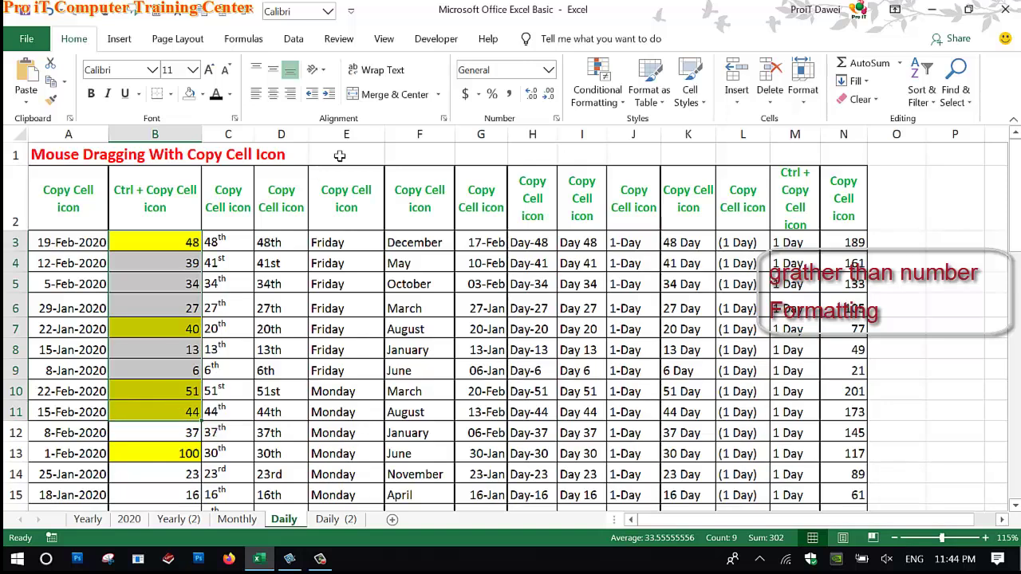
pyautogui.click(597, 89)
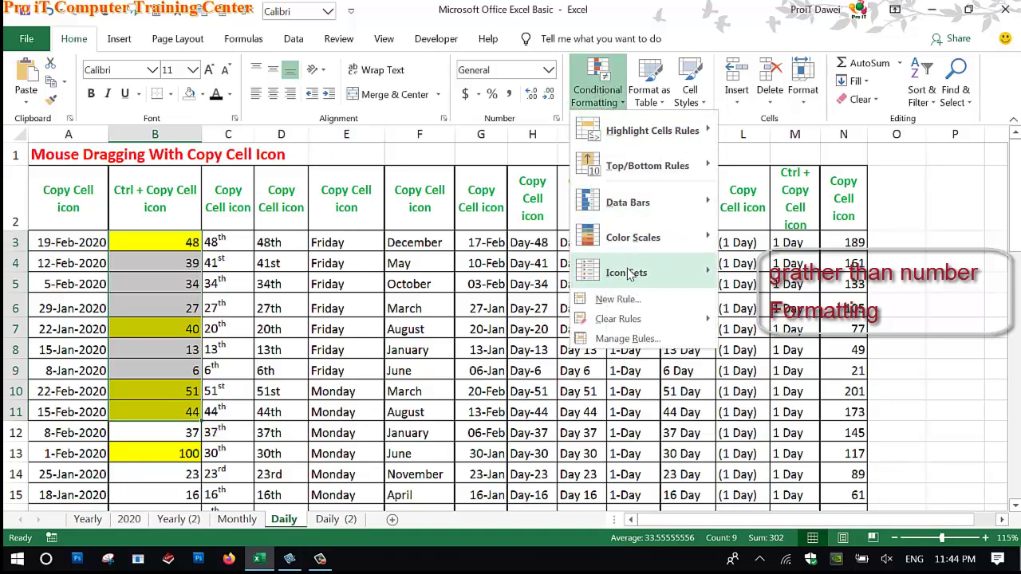
pyautogui.click(625, 338)
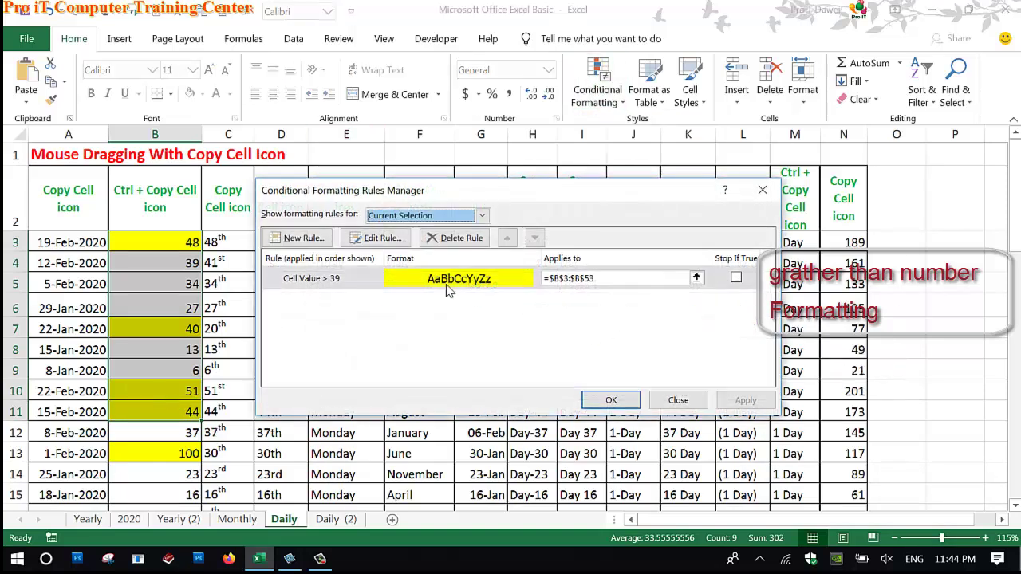
pyautogui.click(440, 286)
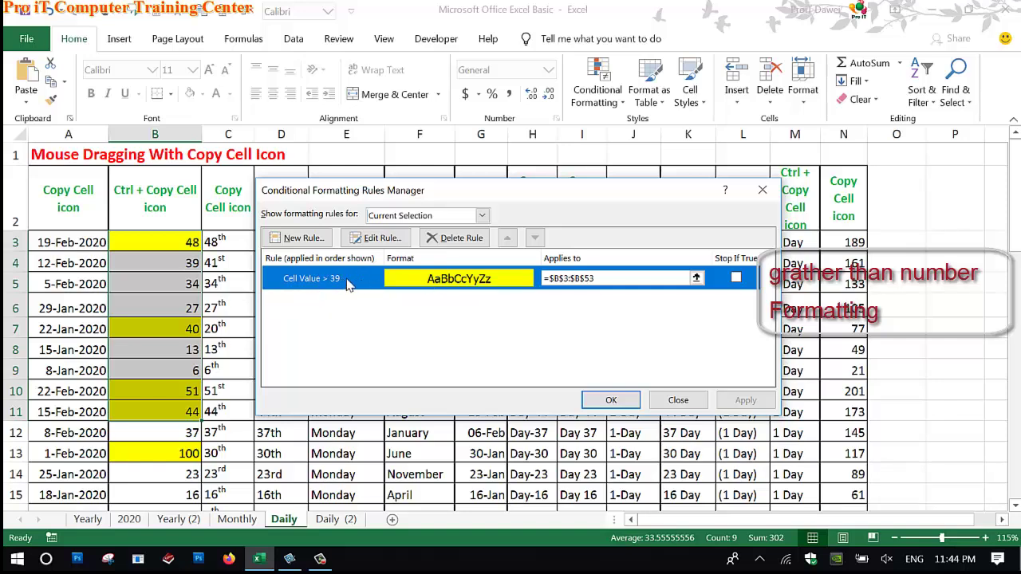
pyautogui.click(380, 238)
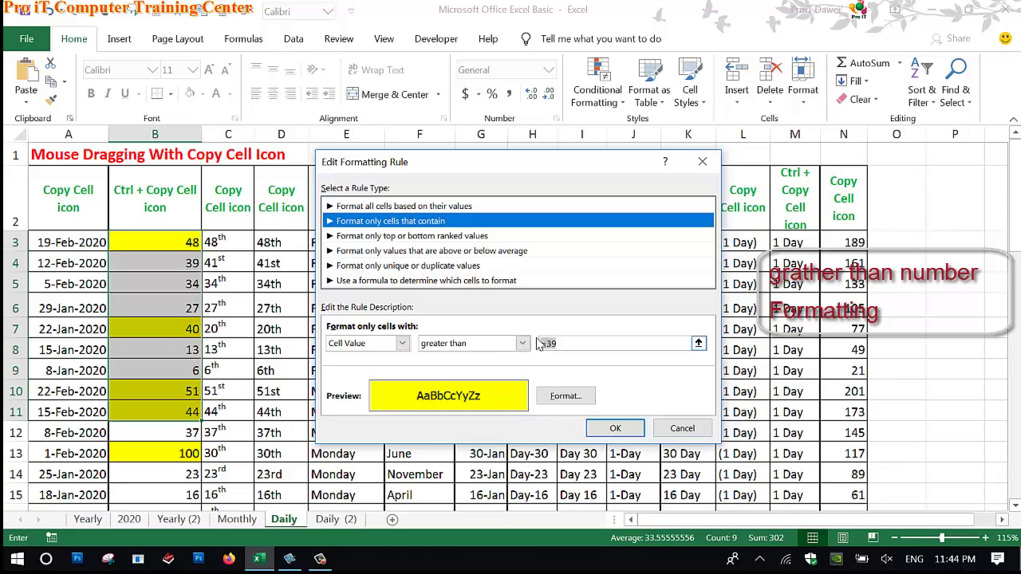
pyautogui.moveTo(559, 343); pyautogui.dragTo(538, 343)
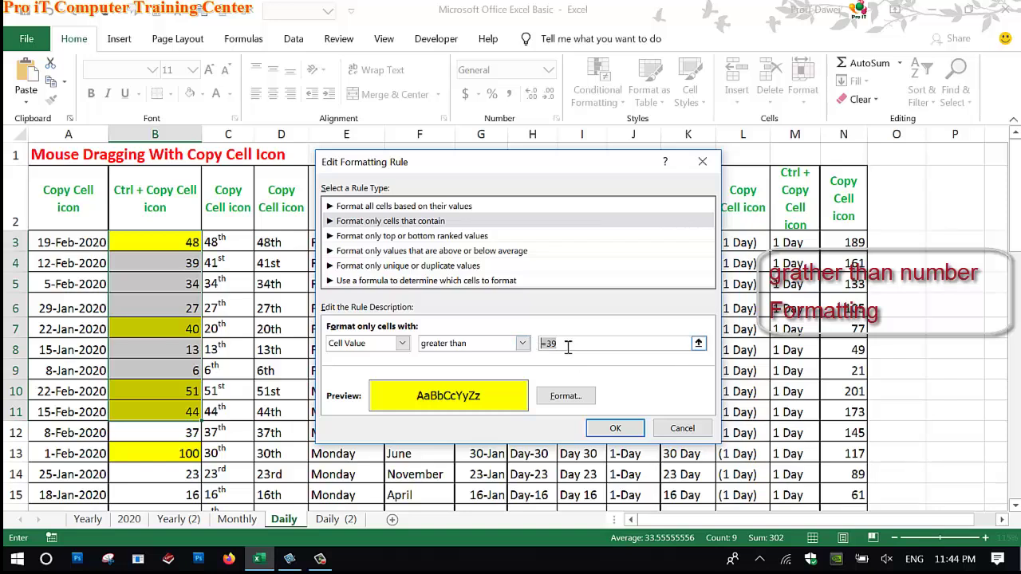
pyautogui.click(523, 343)
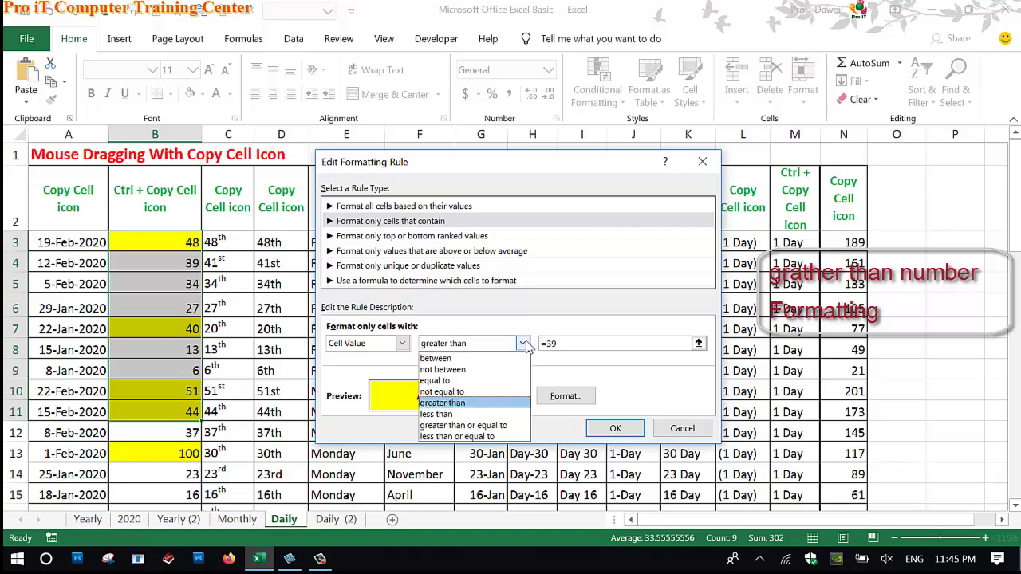
pyautogui.click(567, 346)
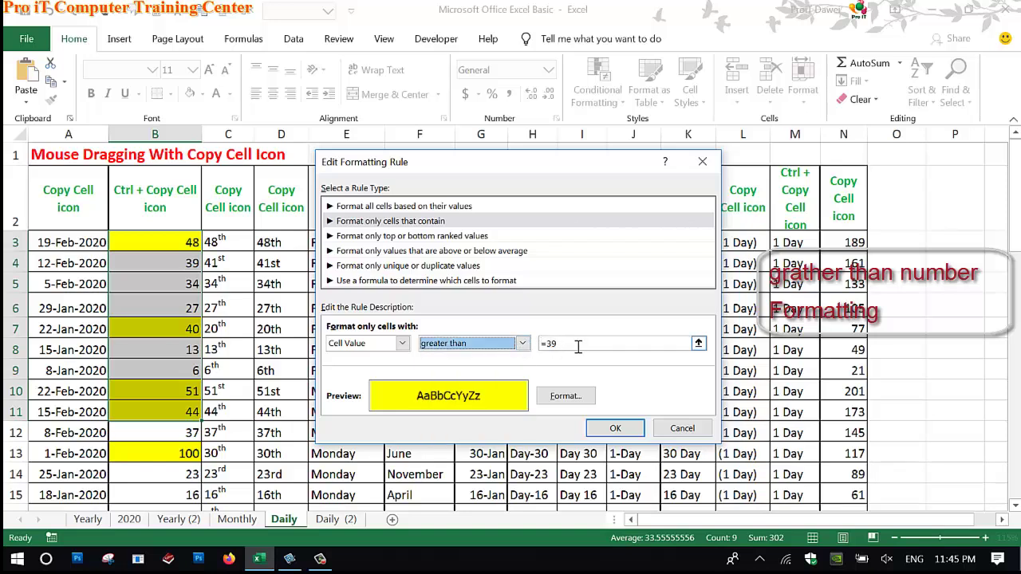
pyautogui.click(540, 349)
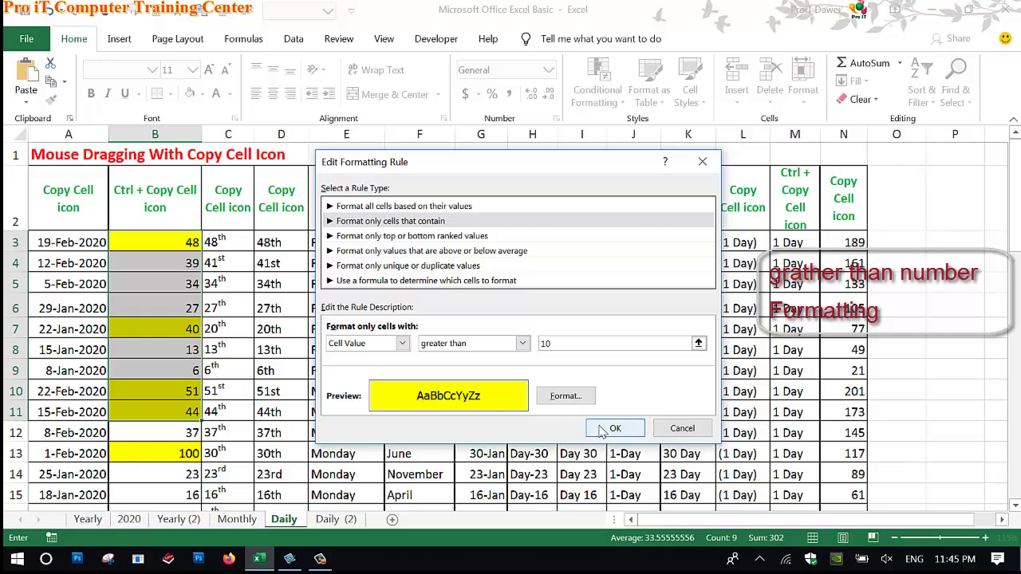
# Change the rule's background fill to light gold, apply the edited rule, and check the highlighting down column B
pyautogui.click(563, 396)
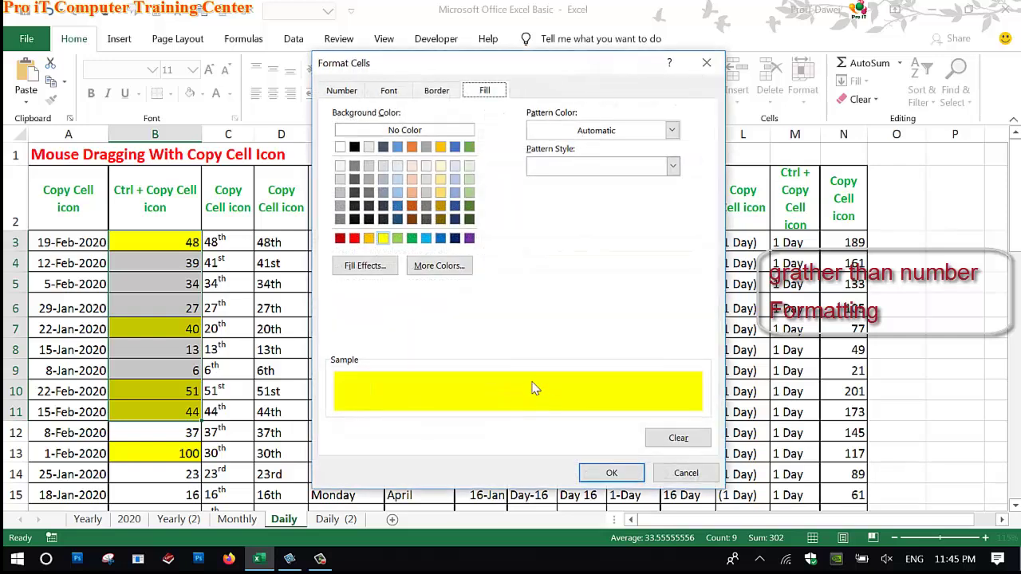
pyautogui.click(442, 193)
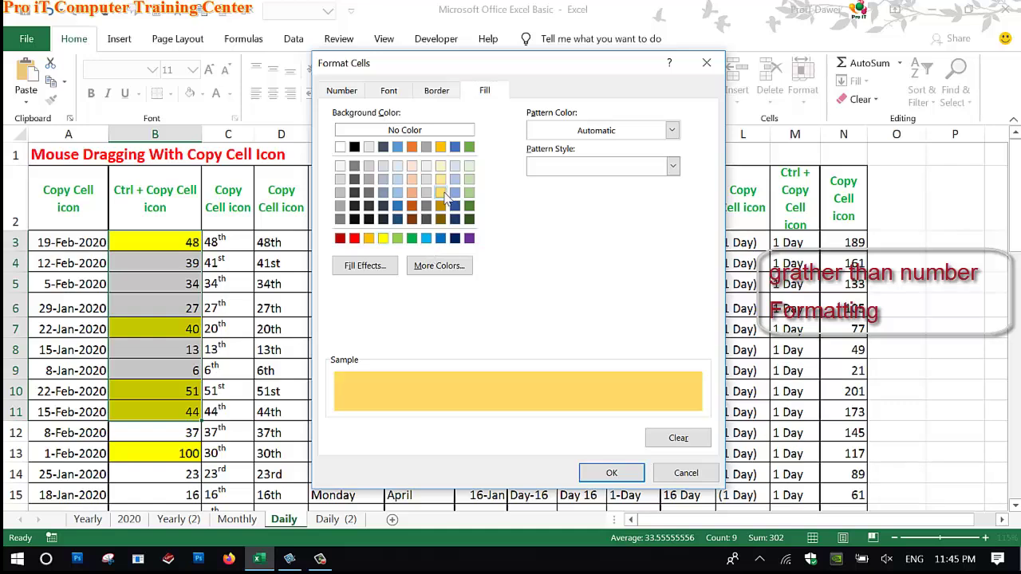
pyautogui.click(600, 473)
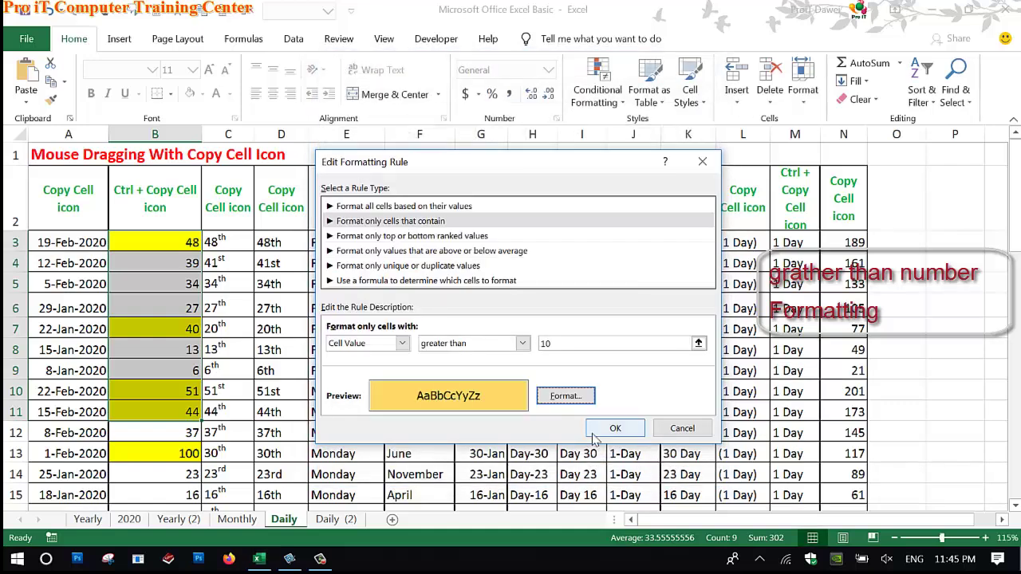
pyautogui.click(613, 429)
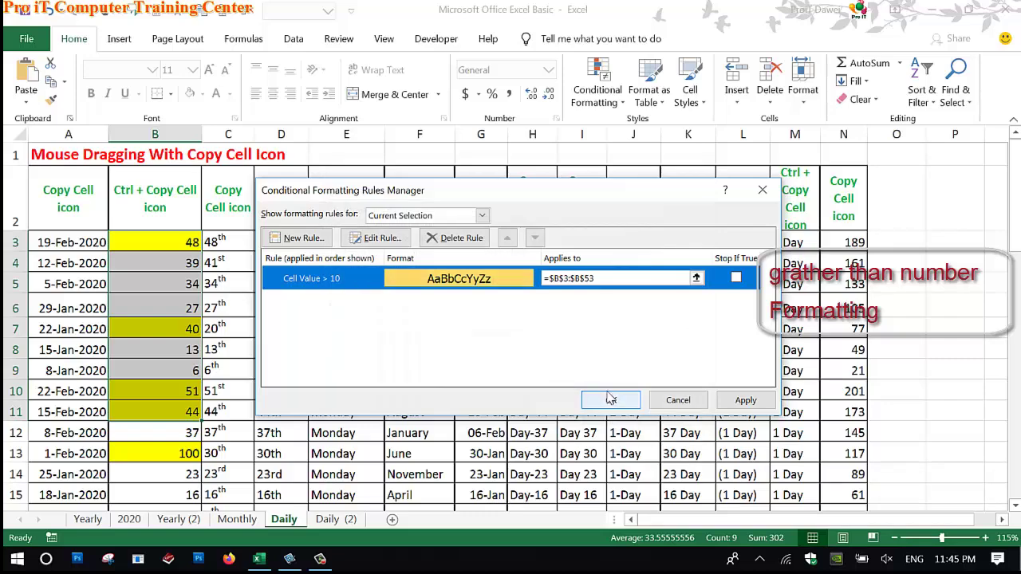
pyautogui.click(611, 401)
pyautogui.click(189, 292)
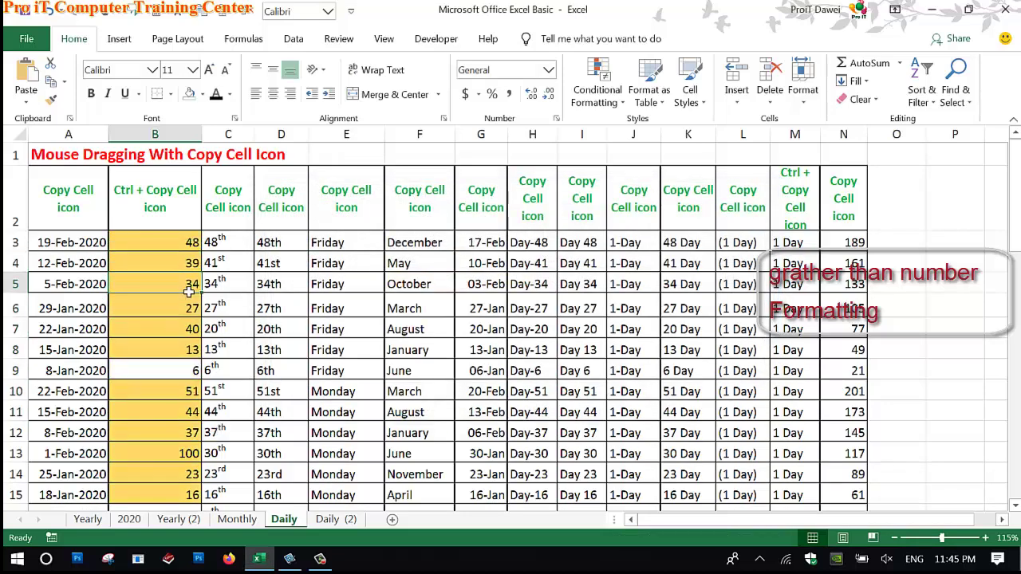
pyautogui.scroll(-10, 184, 355)
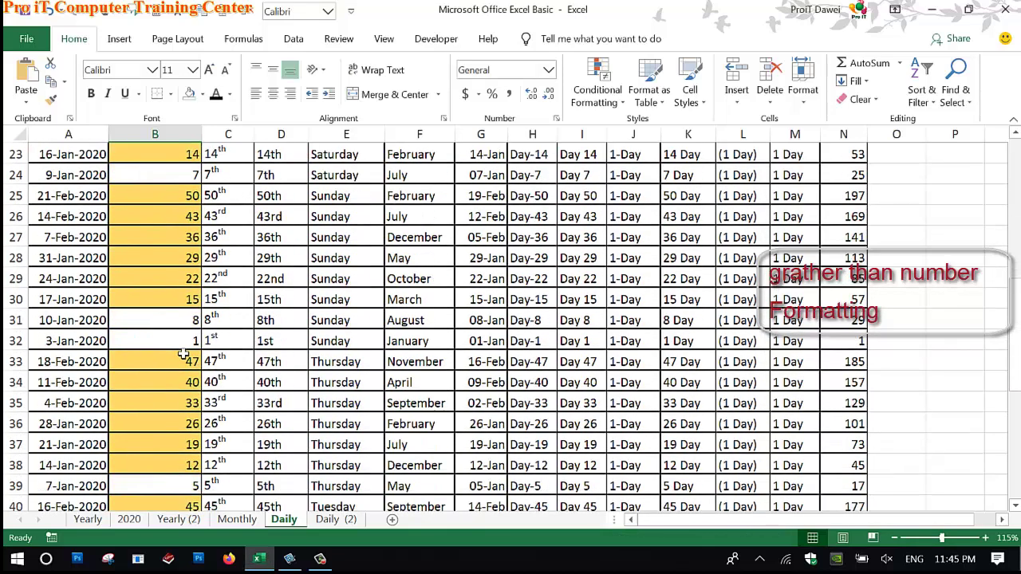
pyautogui.scroll(-3, 184, 355)
pyautogui.scroll(9, 184, 355)
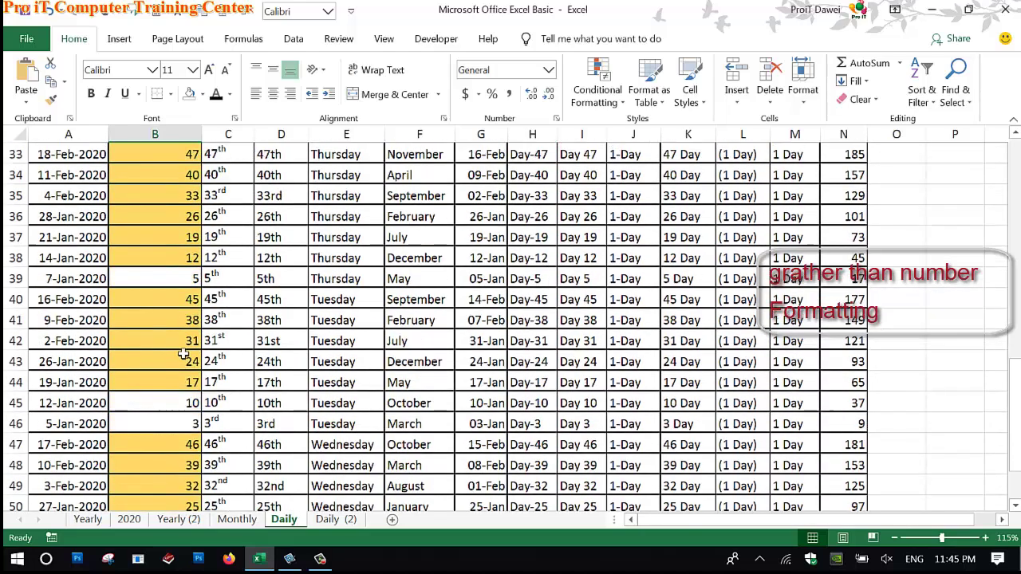
pyautogui.scroll(5, 183, 355)
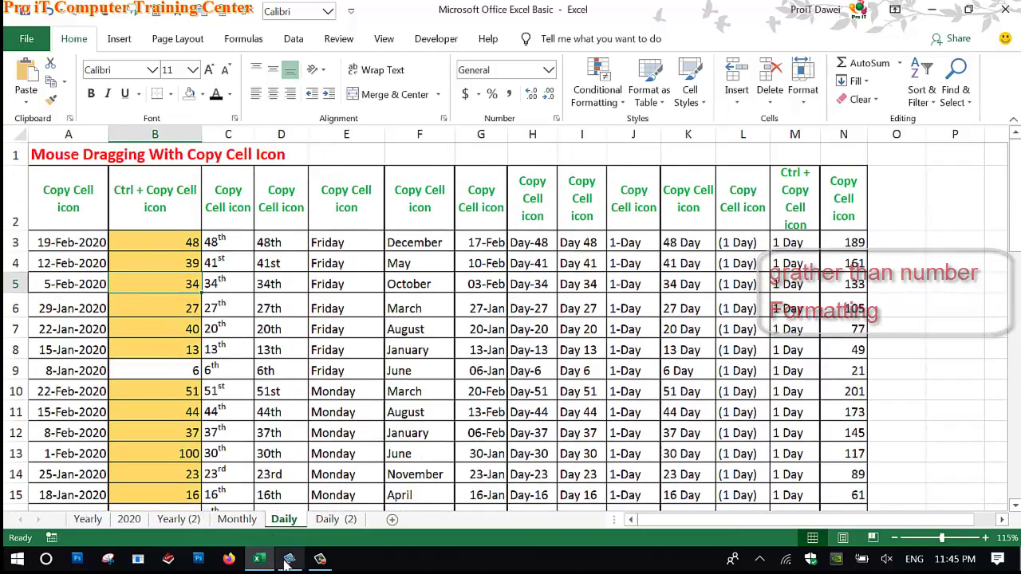
# Switch to the topic list in Snagit Editor, point out the Blank Cells item, and return to the Excel sheet
pyautogui.click(319, 559)
pyautogui.click(290, 559)
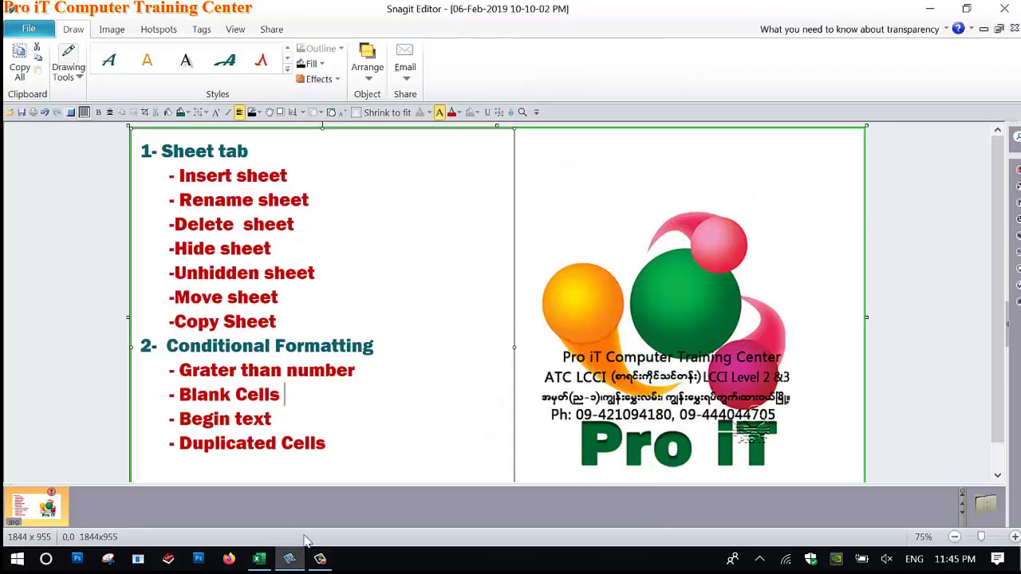
pyautogui.click(320, 559)
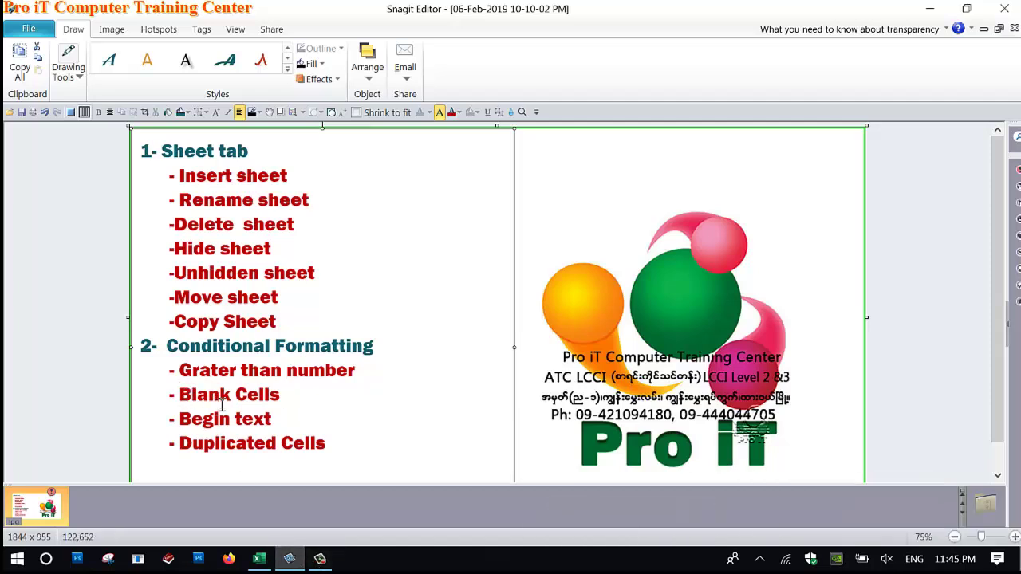
pyautogui.moveTo(179, 395); pyautogui.dragTo(281, 399)
pyautogui.click(283, 401)
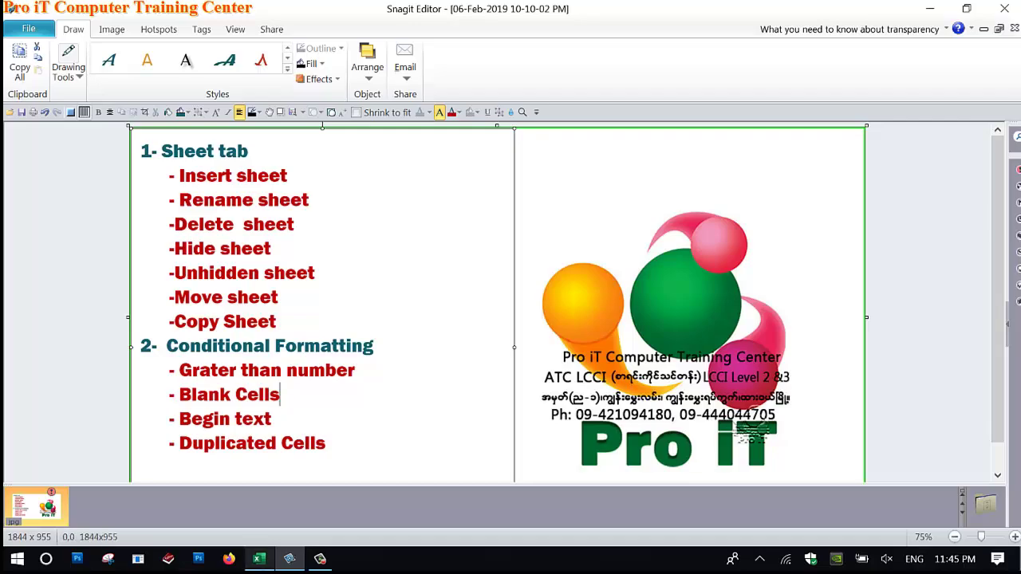
pyautogui.click(259, 559)
pyautogui.moveTo(239, 321); pyautogui.dragTo(243, 319)
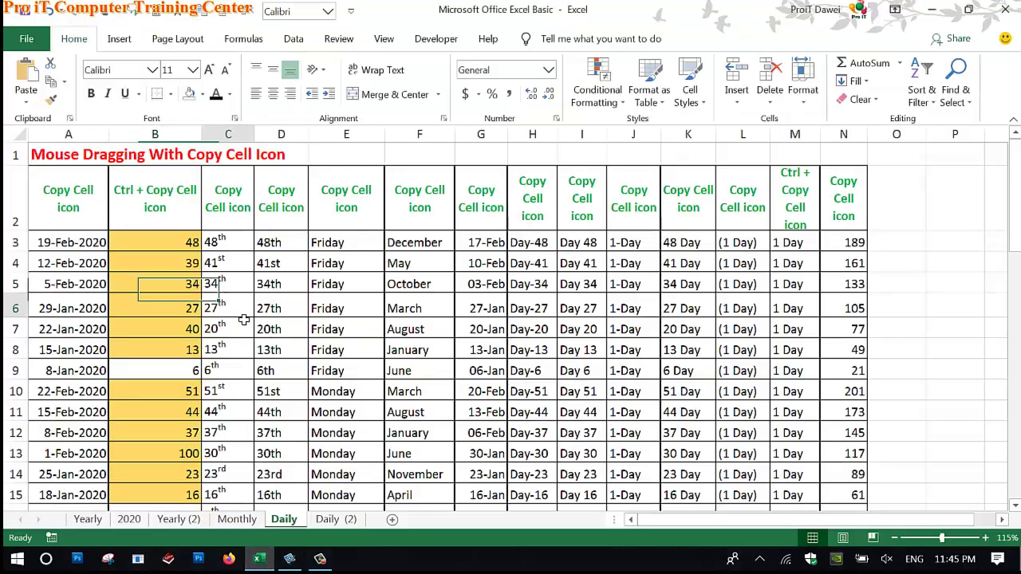
pyautogui.doubleClick(220, 308)
pyautogui.moveTo(241, 245); pyautogui.dragTo(386, 528)
pyautogui.scroll(-7, 856, 527)
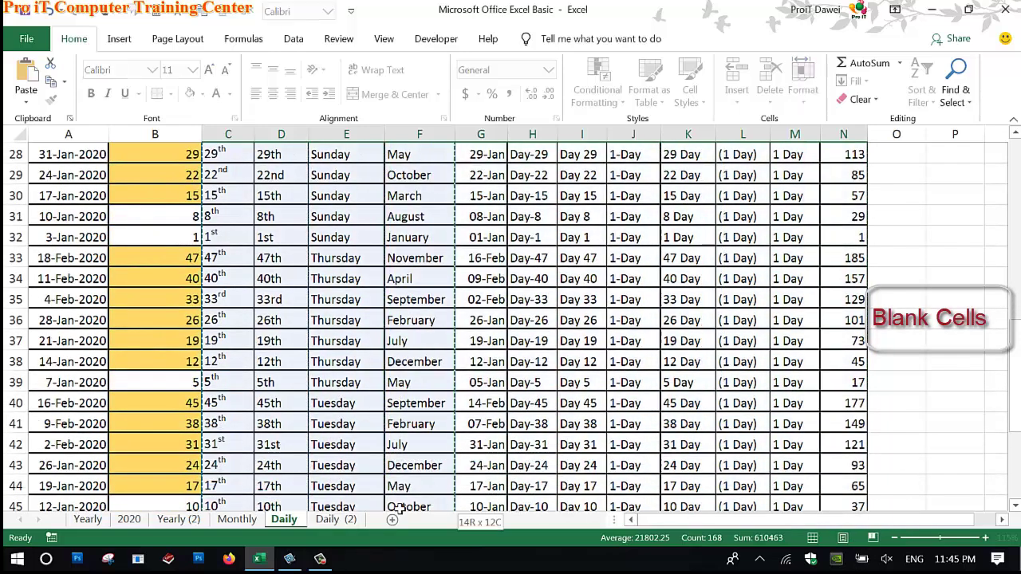
pyautogui.scroll(8, 392, 514)
pyautogui.click(401, 388)
pyautogui.scroll(1, 403, 391)
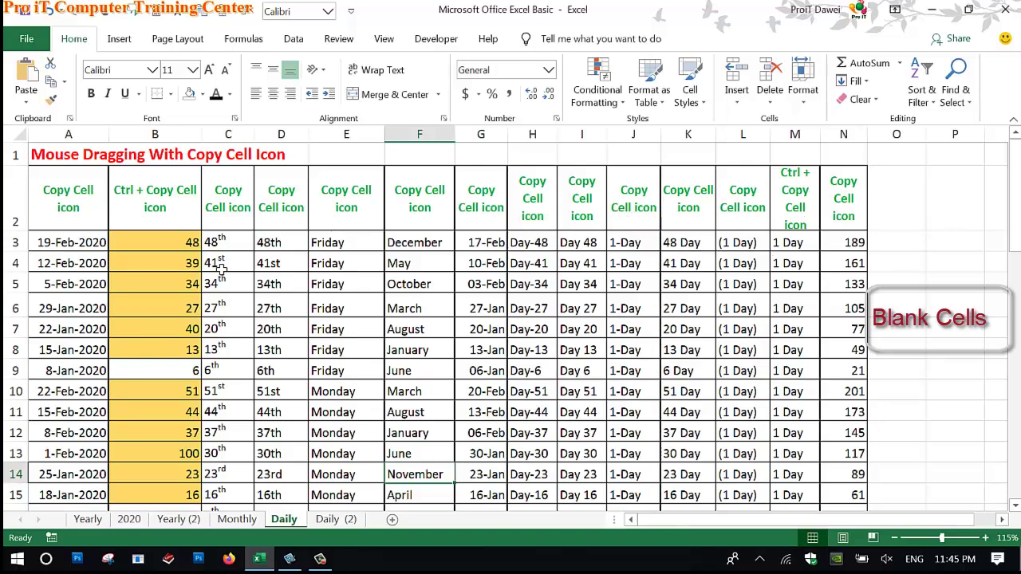
pyautogui.moveTo(585, 251); pyautogui.dragTo(702, 311)
# Start a new conditional formatting rule on cells G3:N53 that formats only cells containing blanks
pyautogui.moveTo(481, 240); pyautogui.dragTo(842, 476)
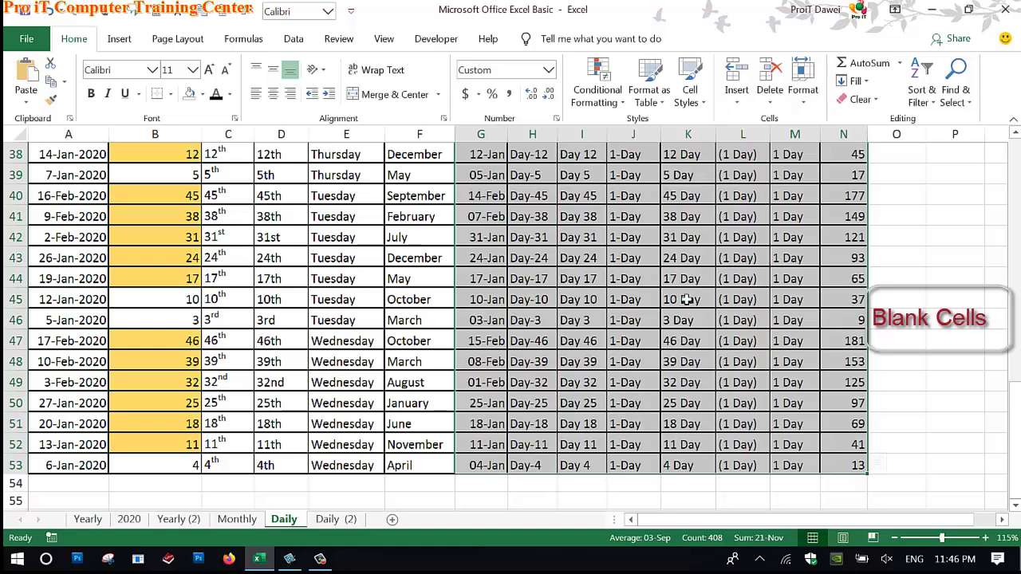
pyautogui.scroll(12, 689, 298)
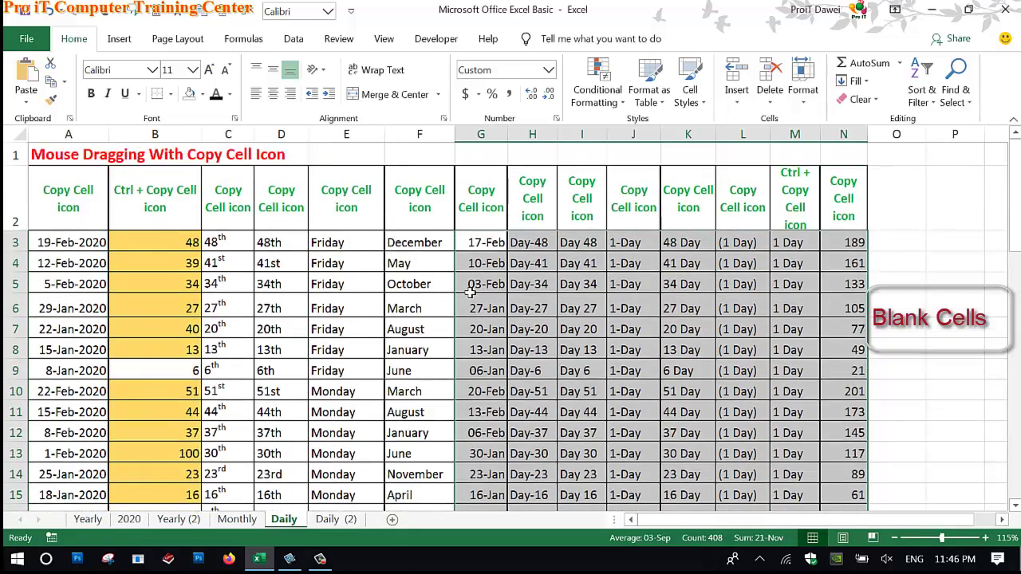
pyautogui.click(598, 83)
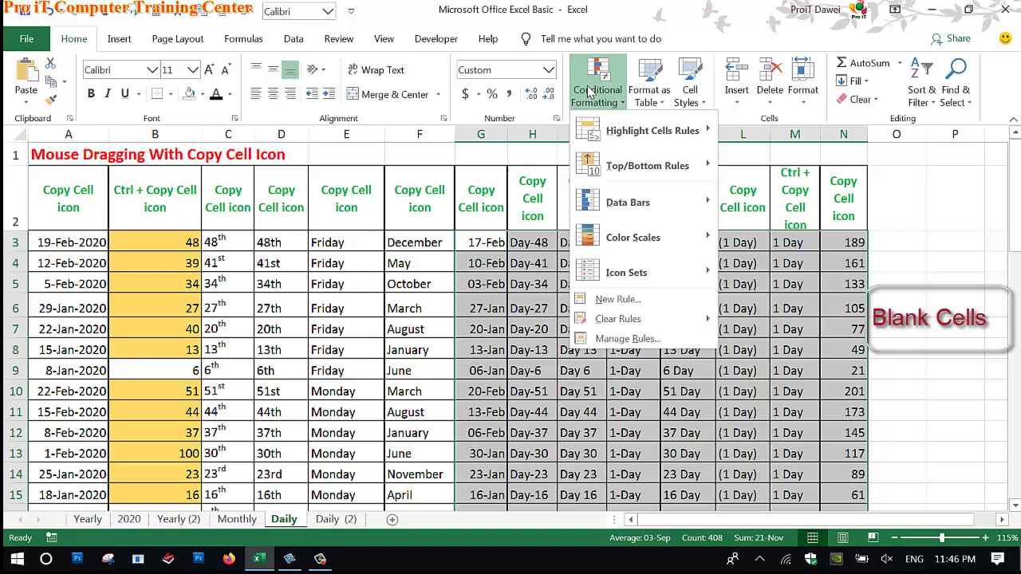
pyautogui.click(629, 341)
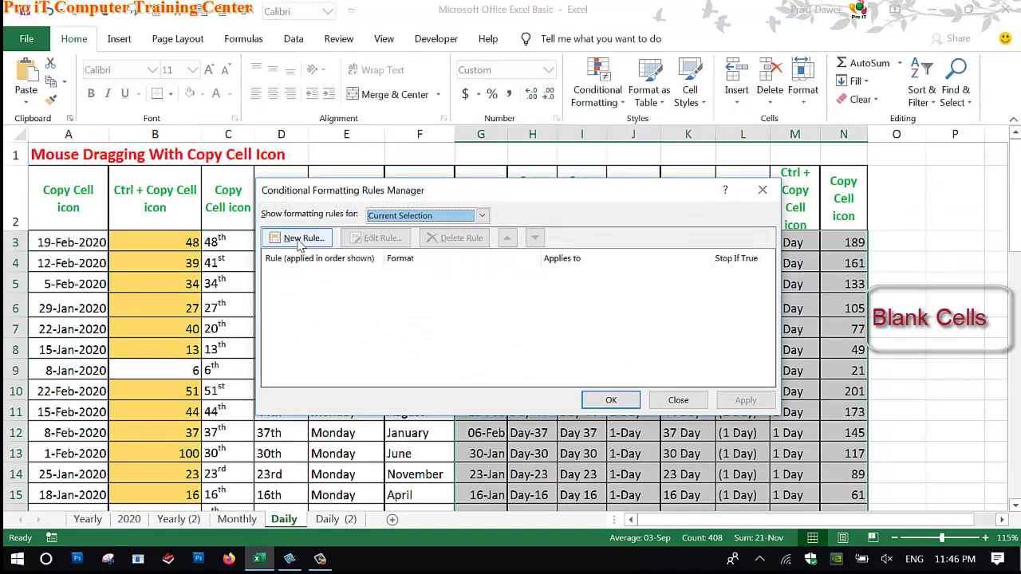
pyautogui.click(297, 239)
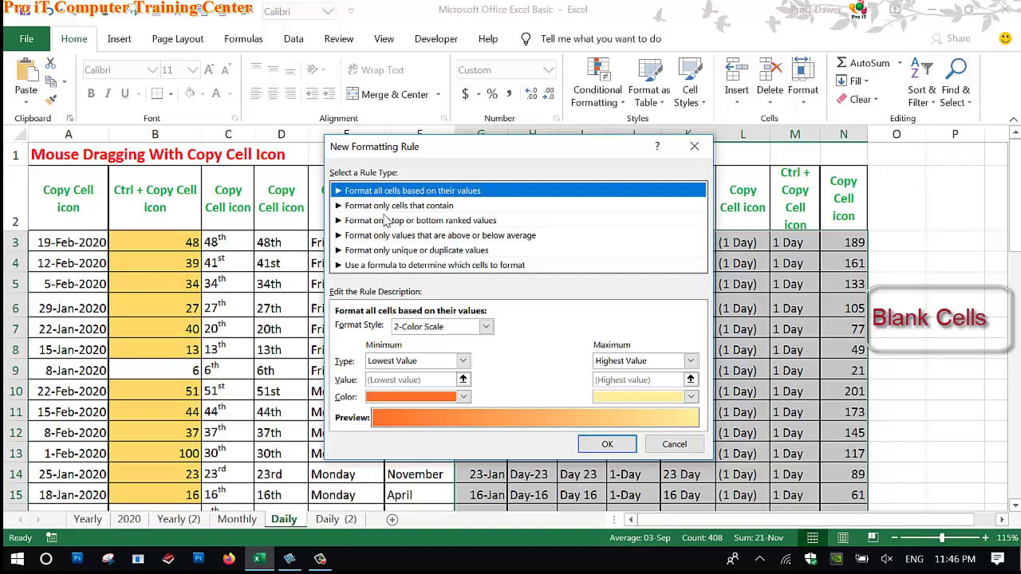
pyautogui.click(380, 205)
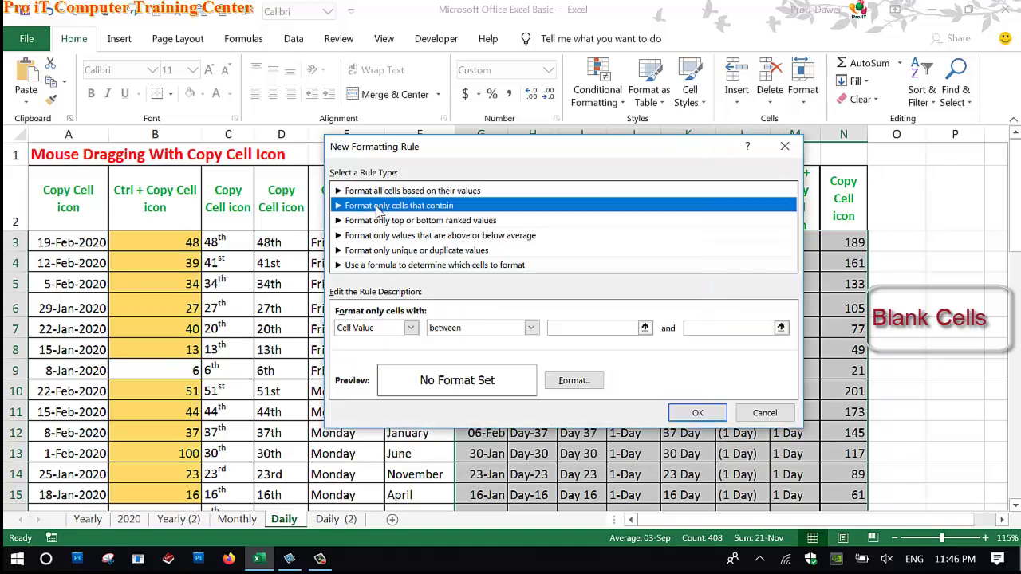
pyautogui.click(410, 328)
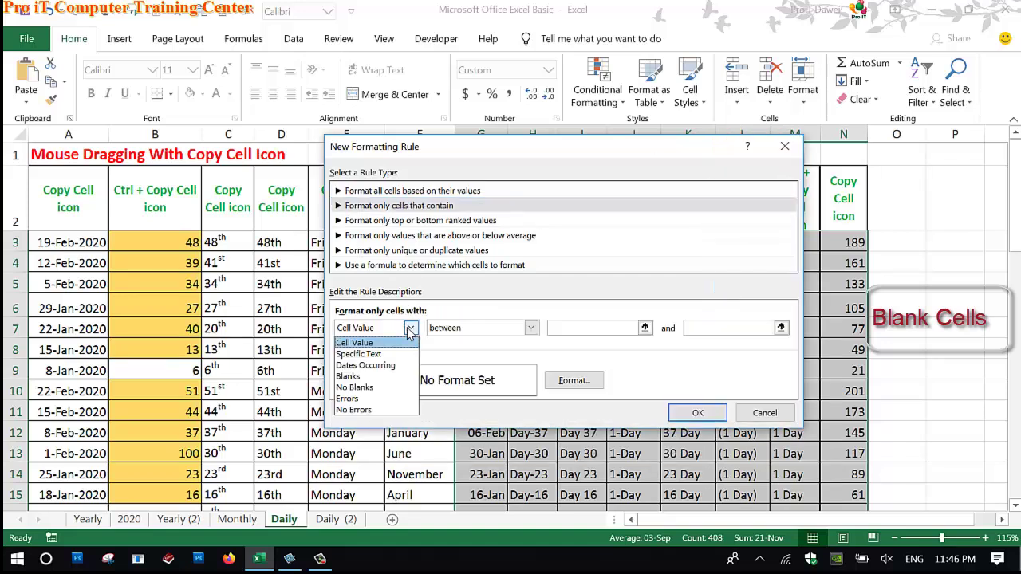
pyautogui.click(351, 378)
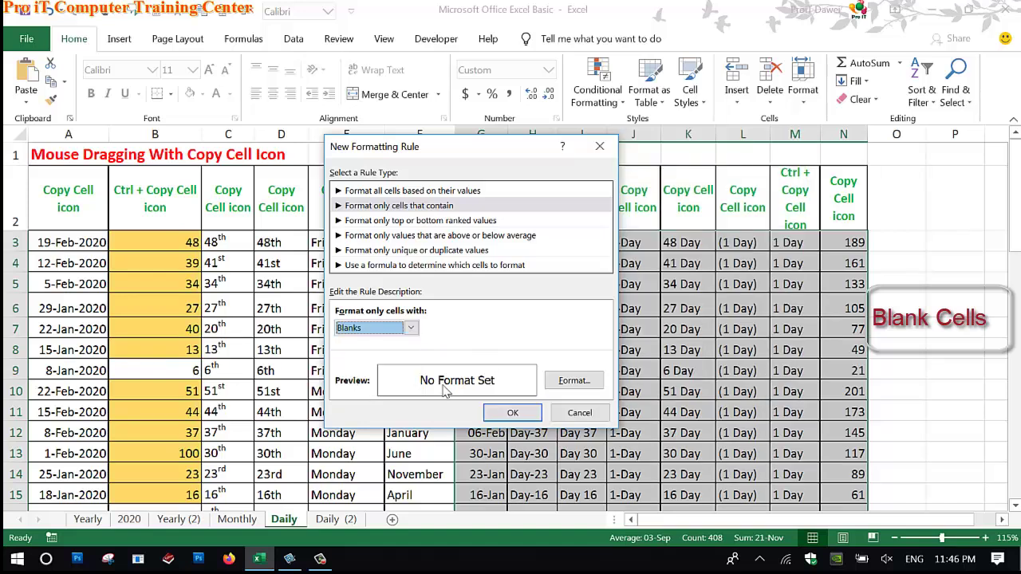
# Give the blank-cells rule a light blue background fill, apply it to G3:N53, and check the range for highlighting
pyautogui.click(570, 381)
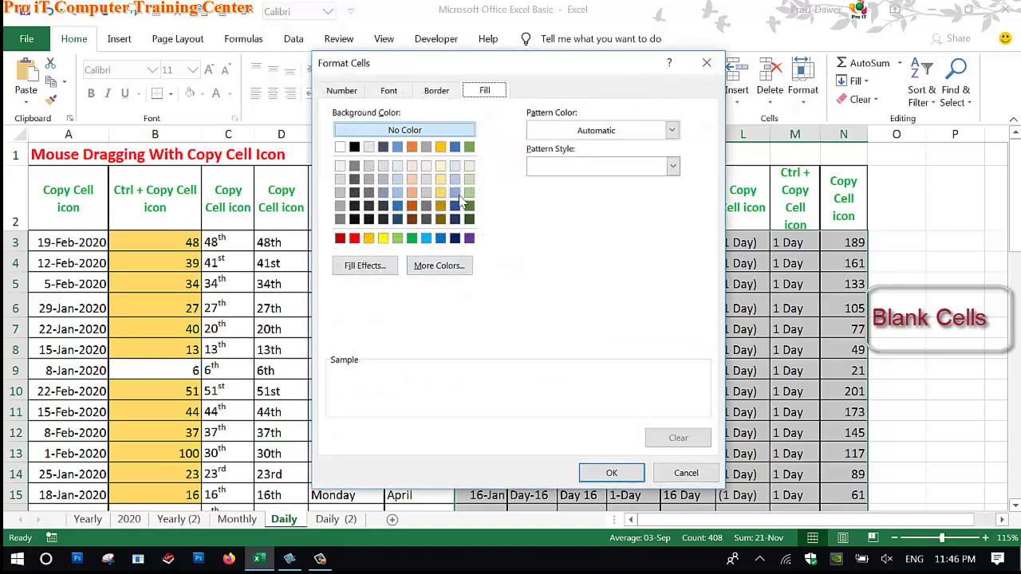
pyautogui.click(426, 239)
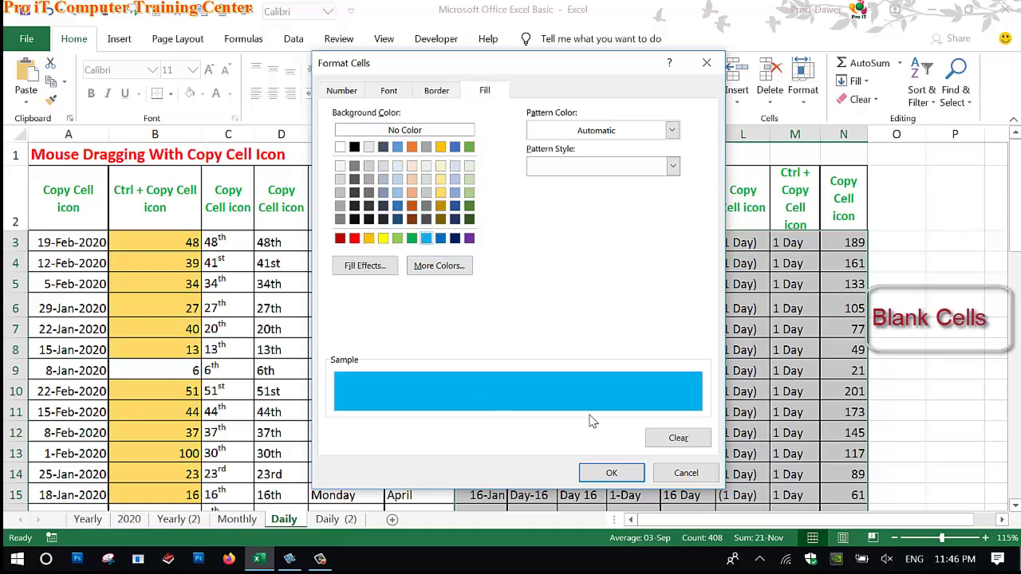
pyautogui.click(611, 473)
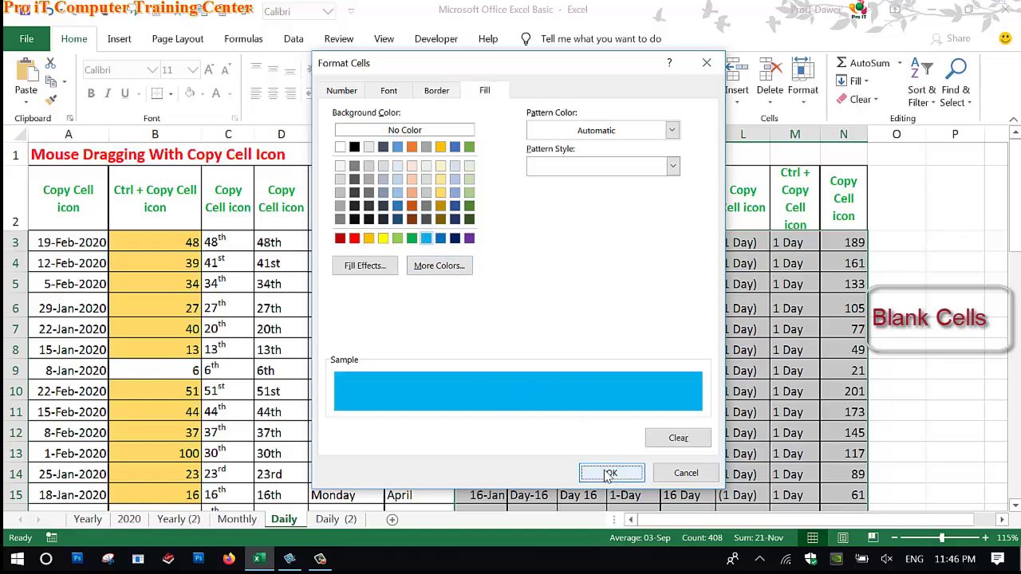
pyautogui.click(519, 415)
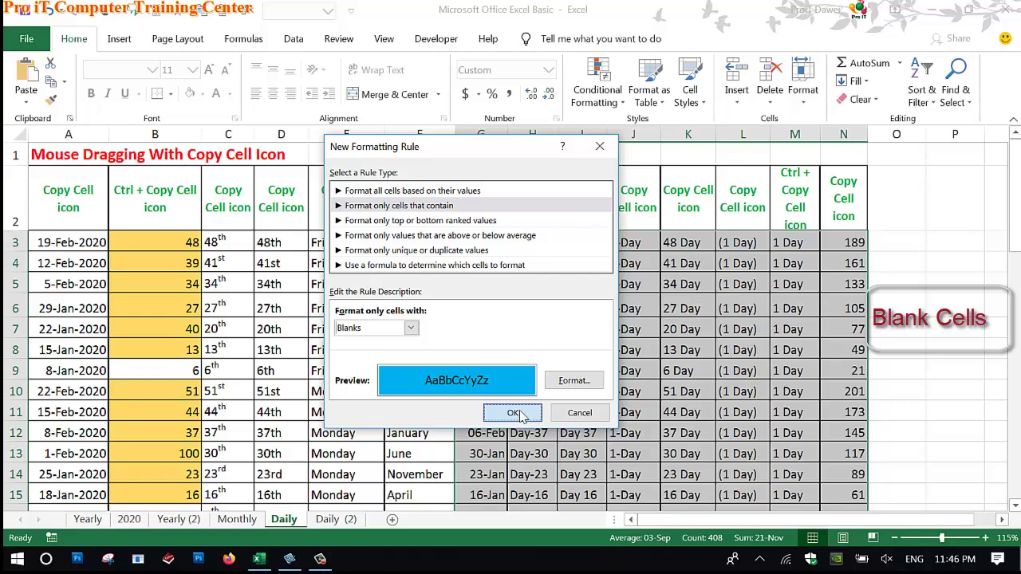
pyautogui.click(610, 401)
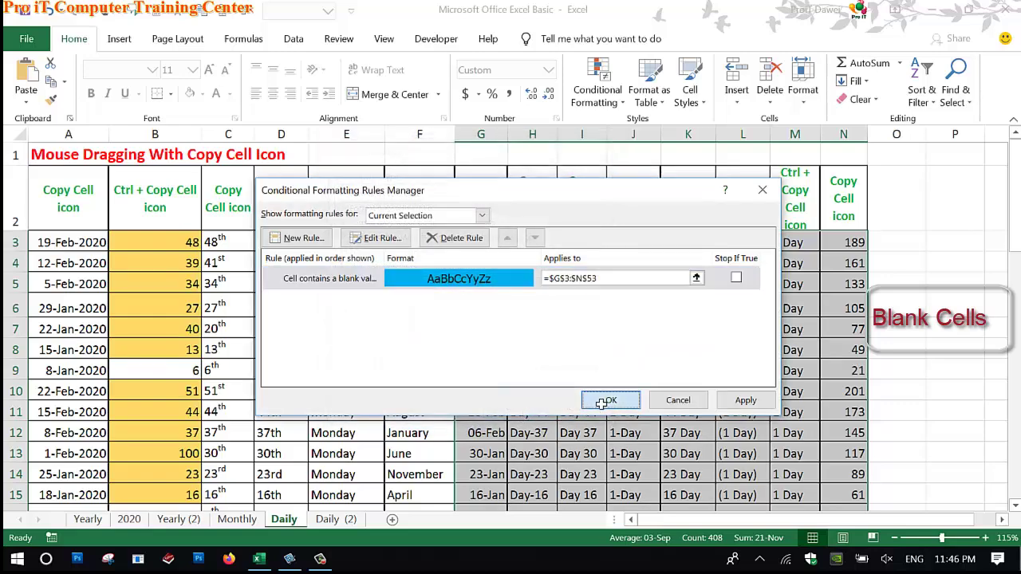
pyautogui.click(602, 387)
pyautogui.scroll(-8, 604, 387)
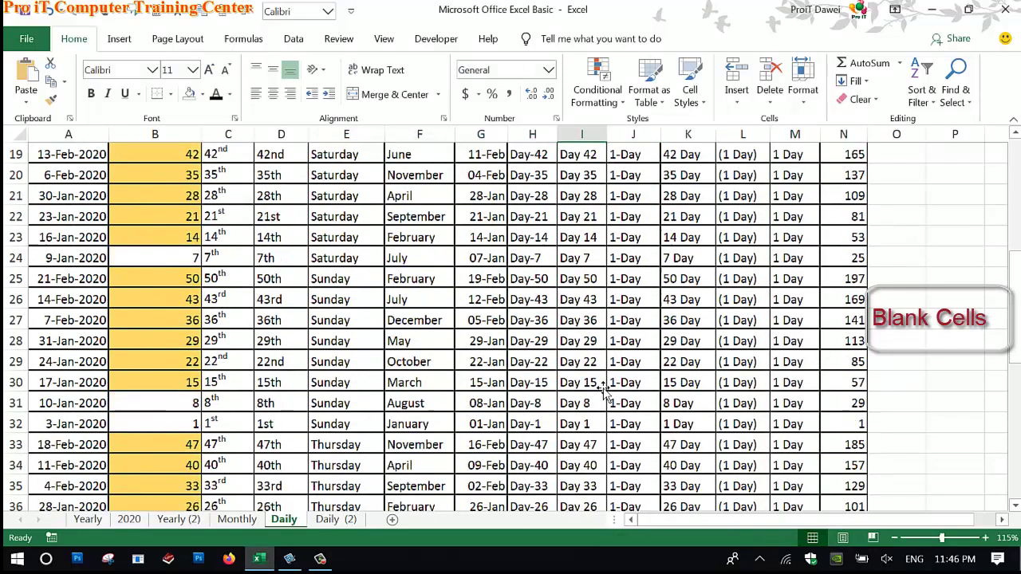
pyautogui.scroll(7, 604, 387)
pyautogui.scroll(2, 604, 386)
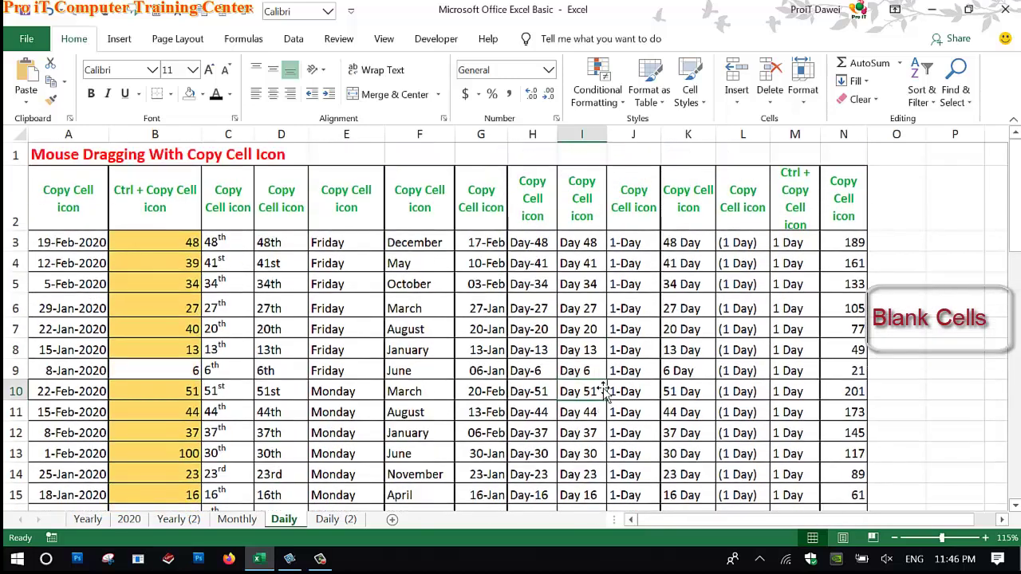
# Clear the contents of cells K14, K17, I17, M20 and I22 to test the blank-cells rule
pyautogui.scroll(-3, 708, 354)
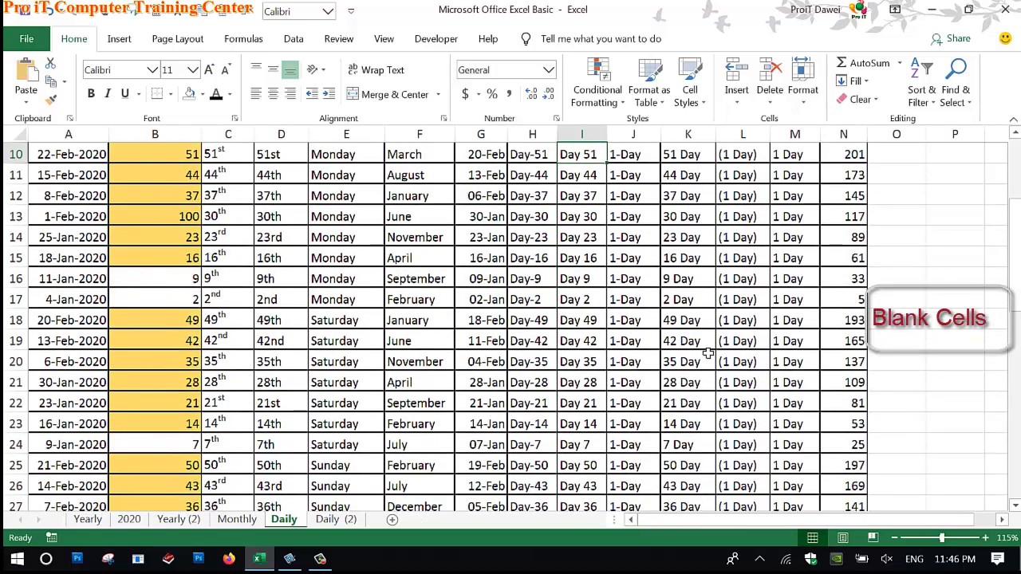
pyautogui.click(680, 246)
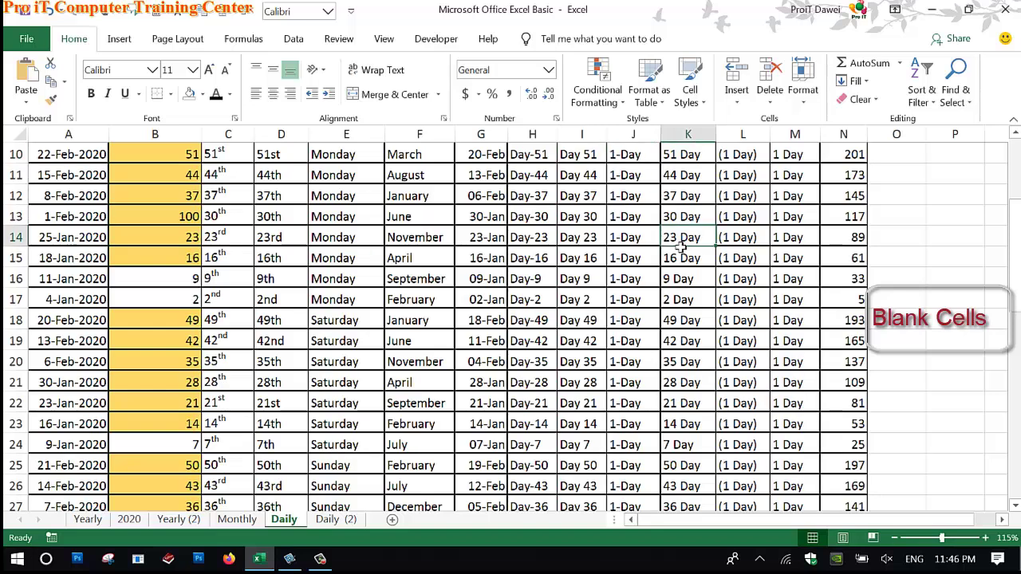
pyautogui.press('Delete')
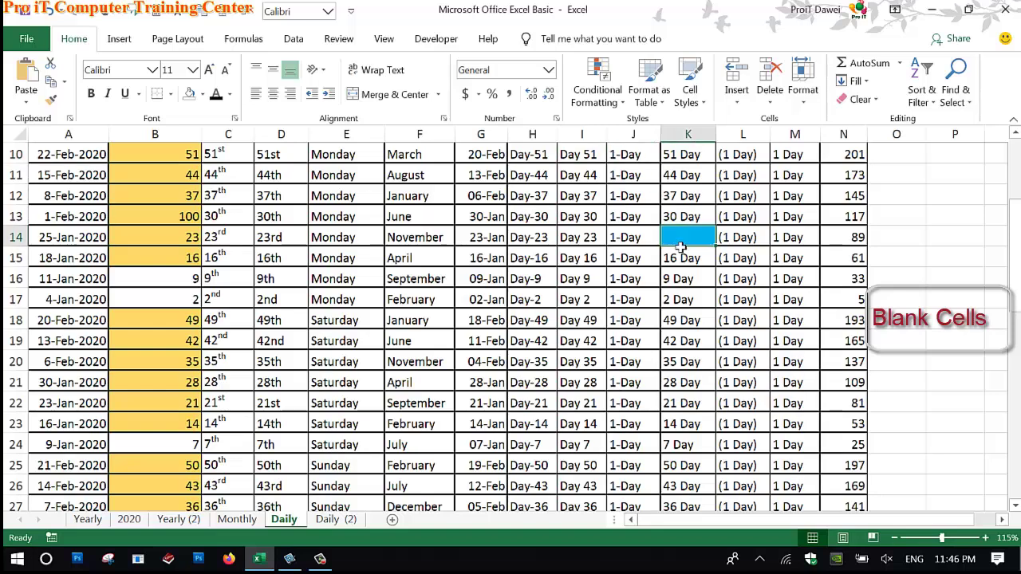
pyautogui.click(685, 299)
pyautogui.press('Delete')
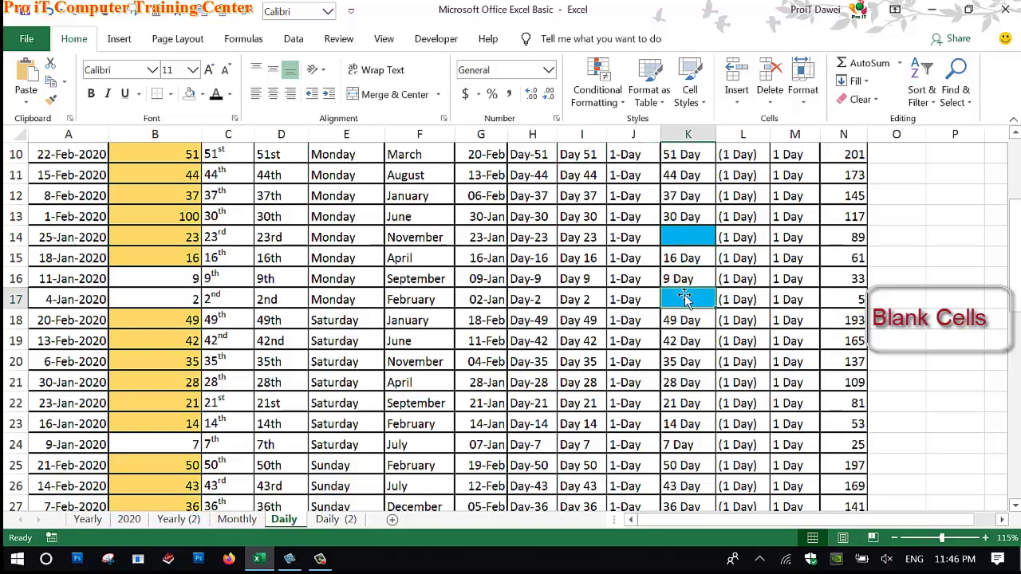
pyautogui.click(576, 302)
pyautogui.press('Delete')
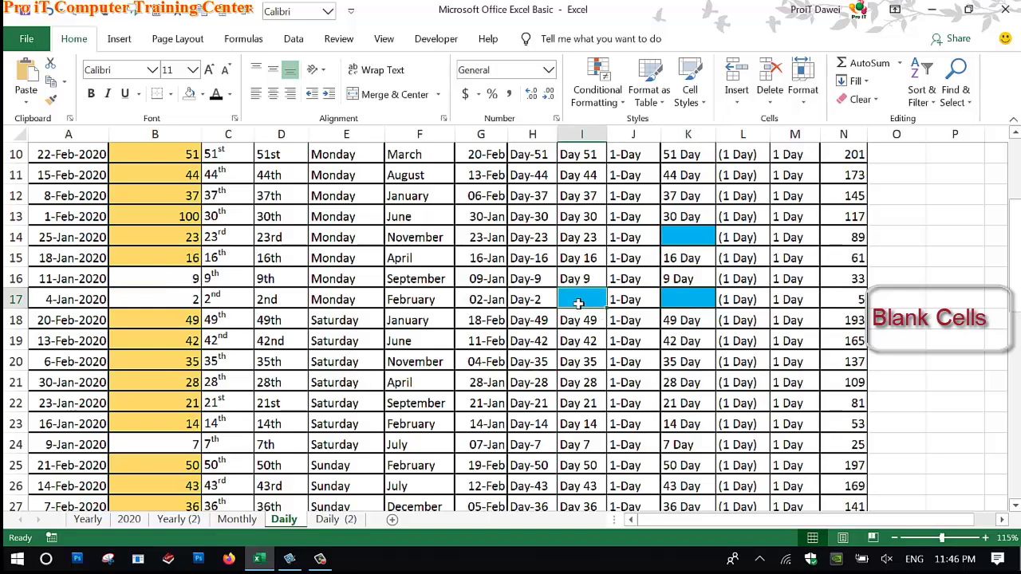
pyautogui.click(810, 343)
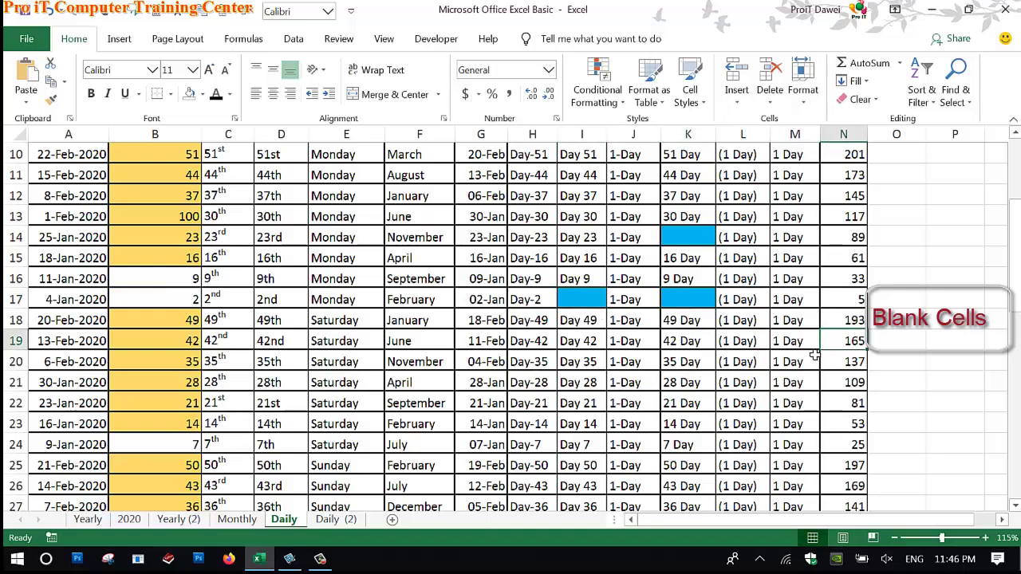
pyautogui.click(801, 364)
pyautogui.press('Delete')
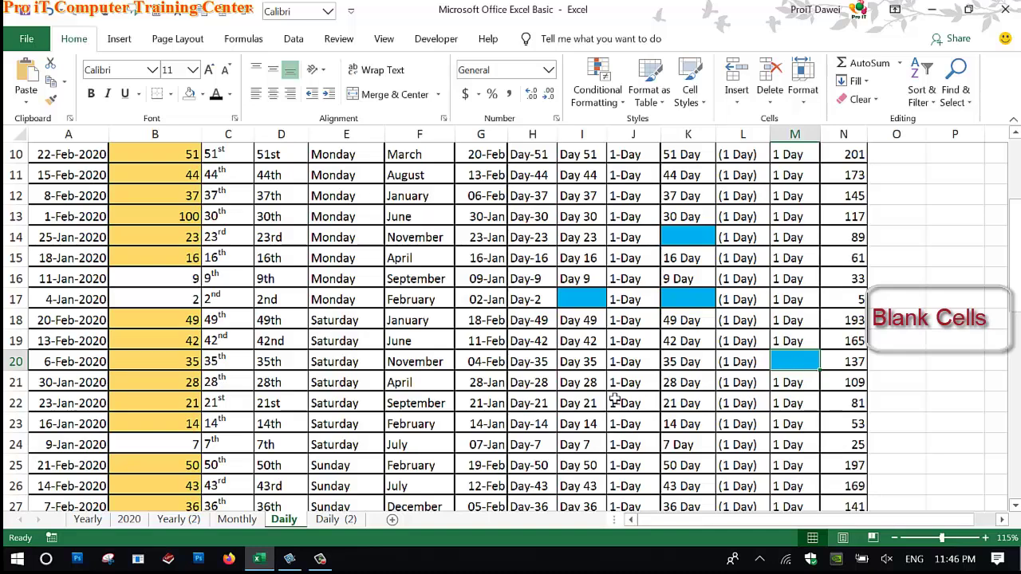
pyautogui.click(586, 405)
pyautogui.press('Delete')
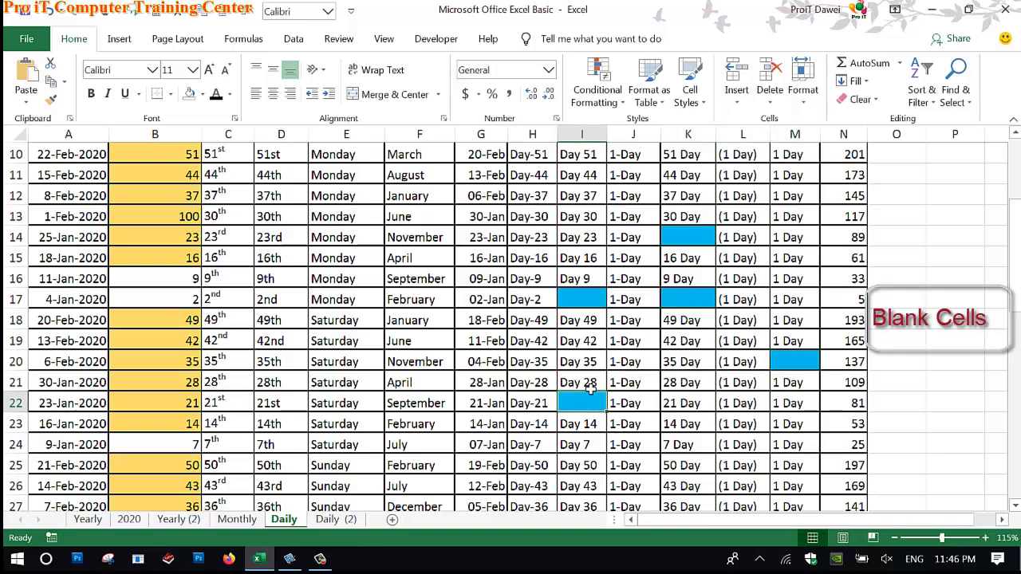
# Fill three of the emptied cells: enter 22 in K17, 77 in M20 and 44 in I22
pyautogui.click(684, 299)
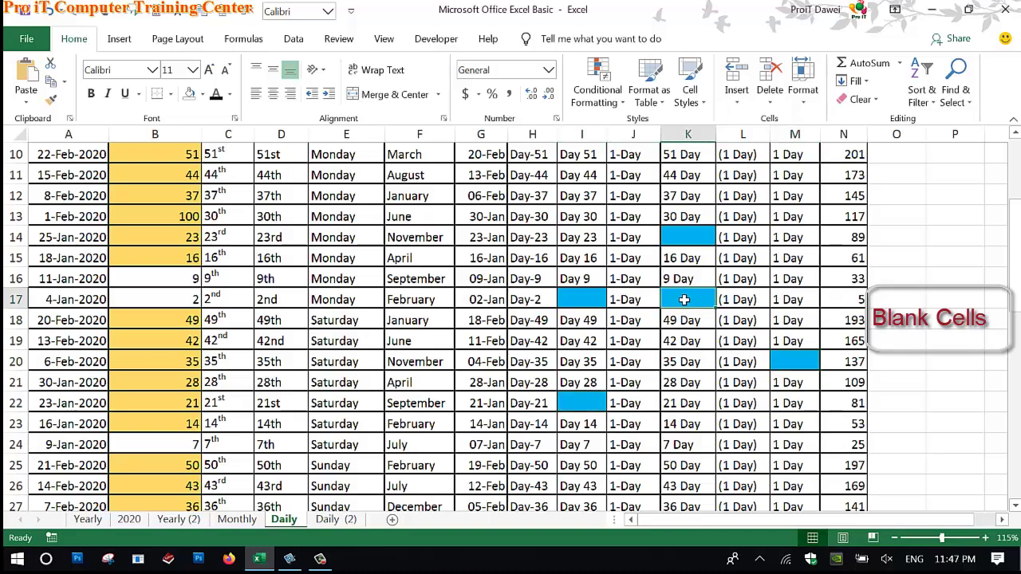
pyautogui.write('22')
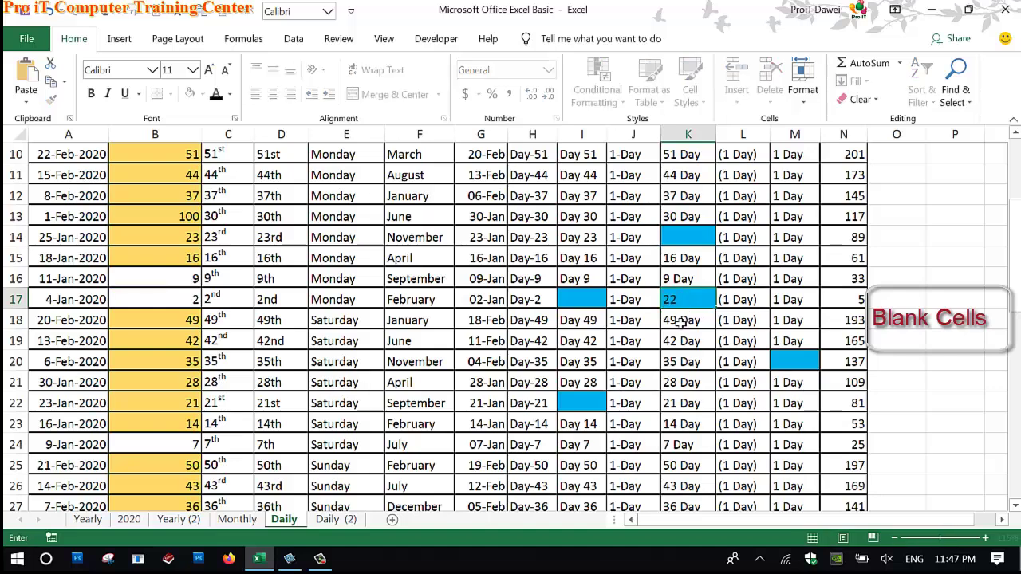
pyautogui.click(794, 365)
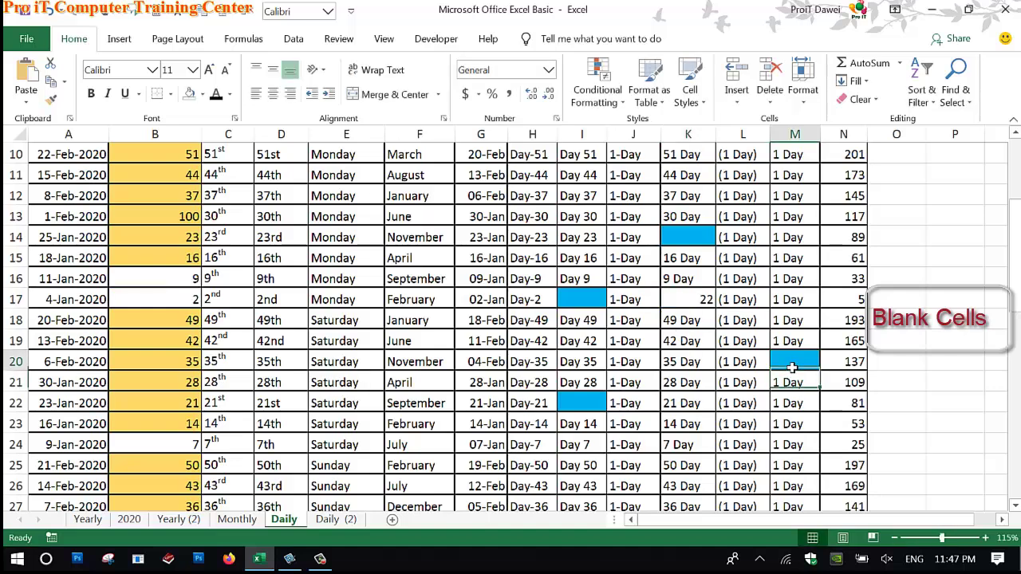
pyautogui.write('77')
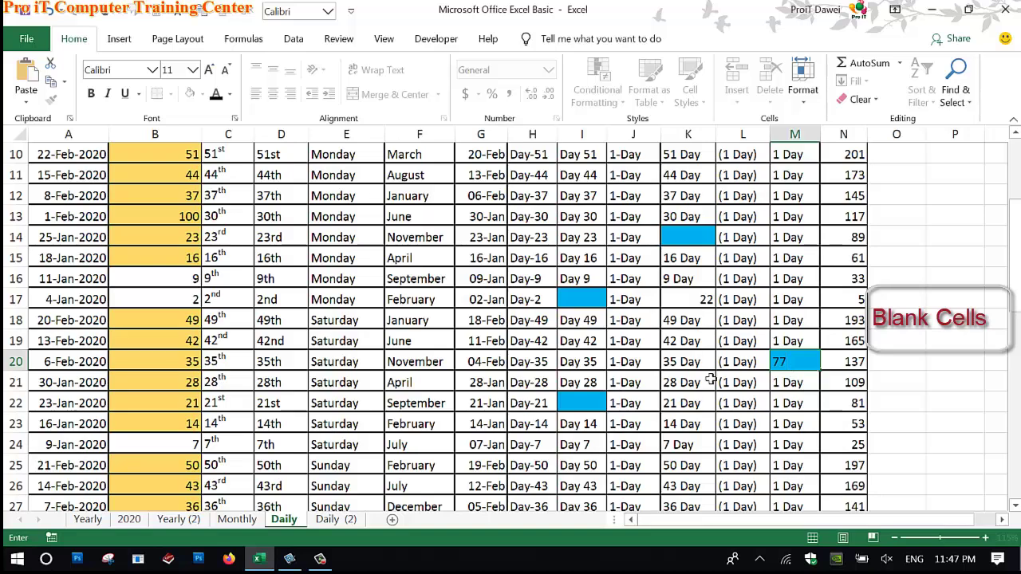
pyautogui.click(587, 402)
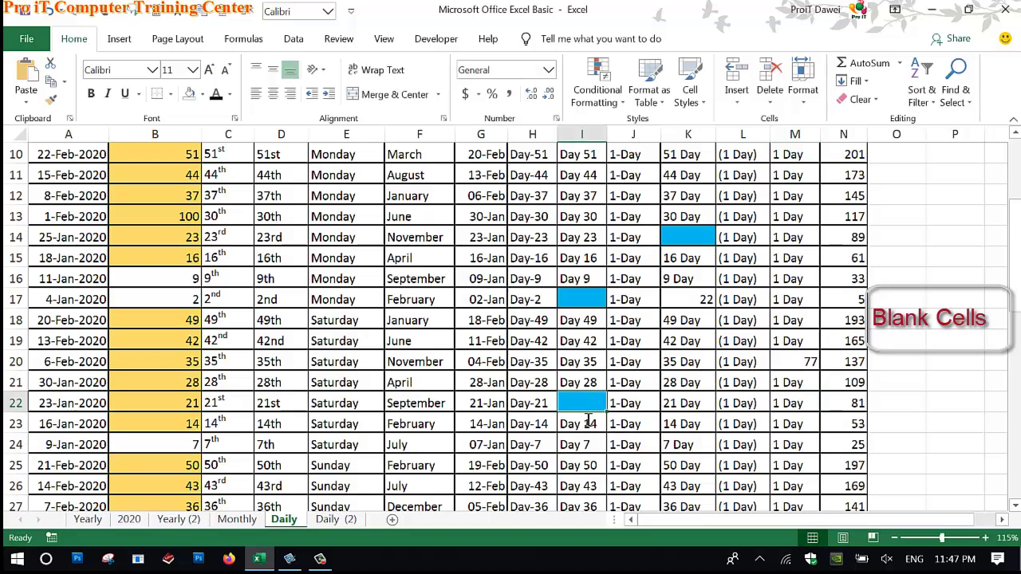
pyautogui.write('44')
pyautogui.click(585, 446)
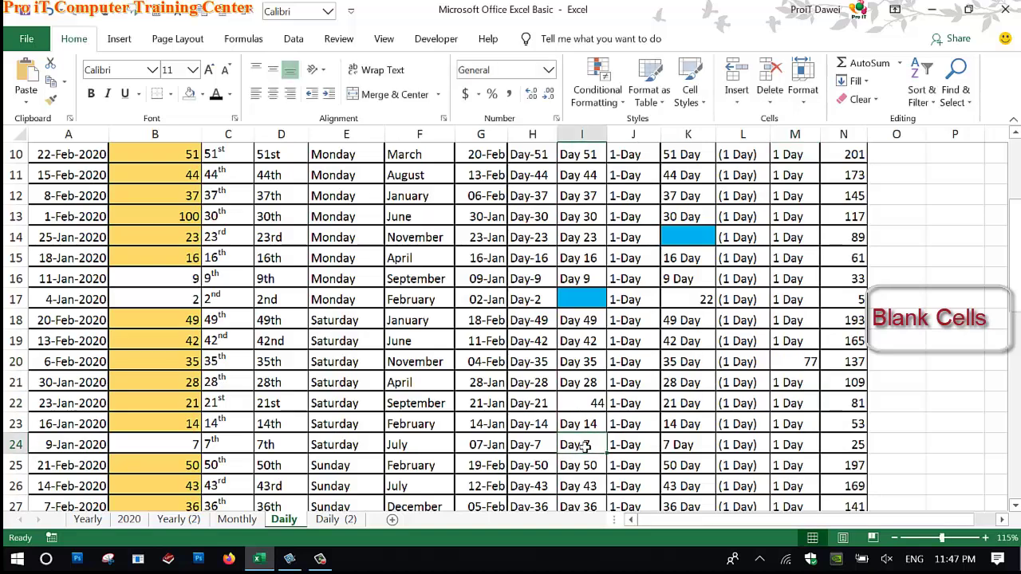
# Switch to the topic list in Snagit Editor, check the conditional formatting item after Blank Cells, and return to the Excel sheet
pyautogui.click(290, 559)
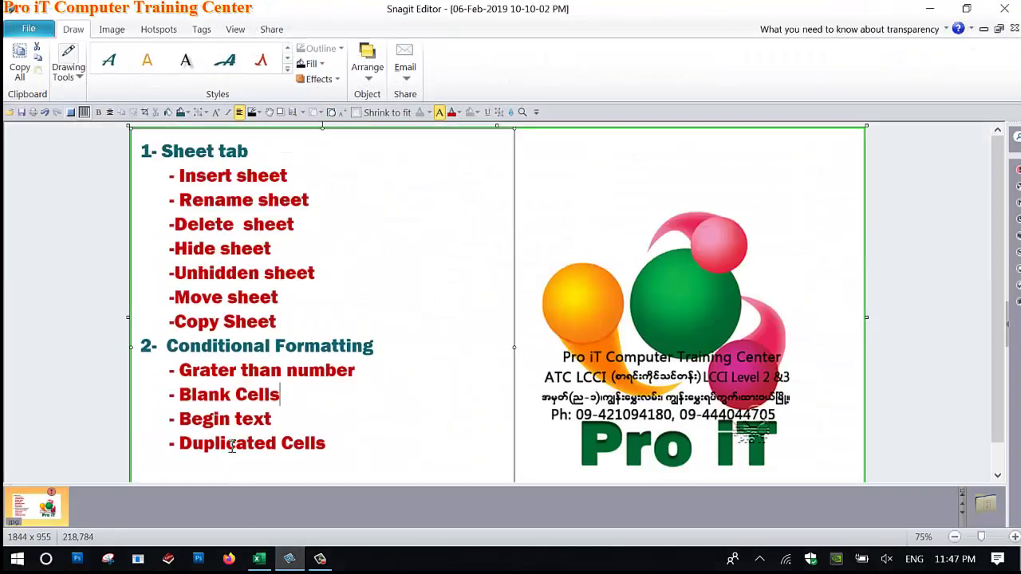
pyautogui.click(279, 394)
pyautogui.click(258, 559)
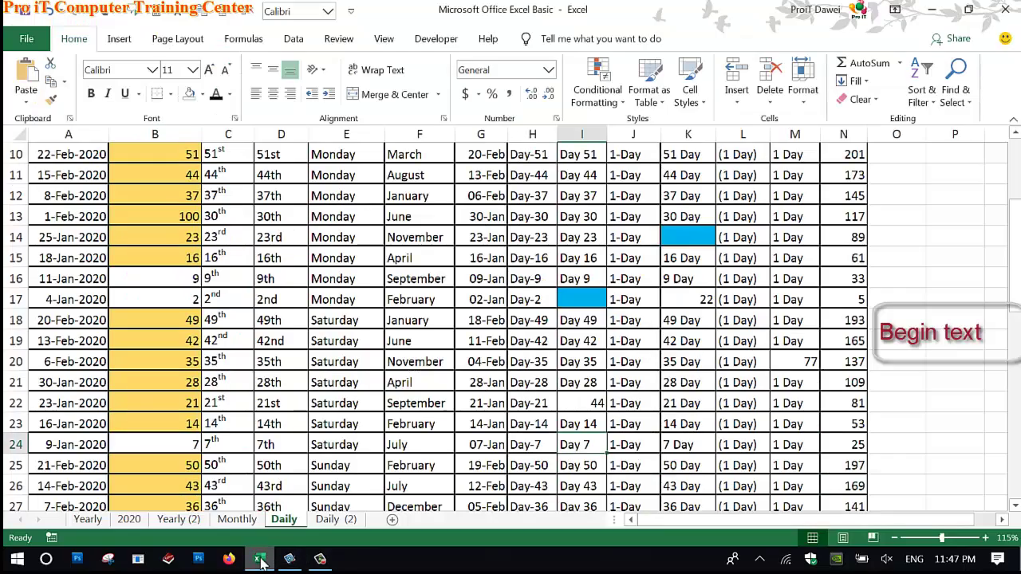
pyautogui.scroll(3, 339, 224)
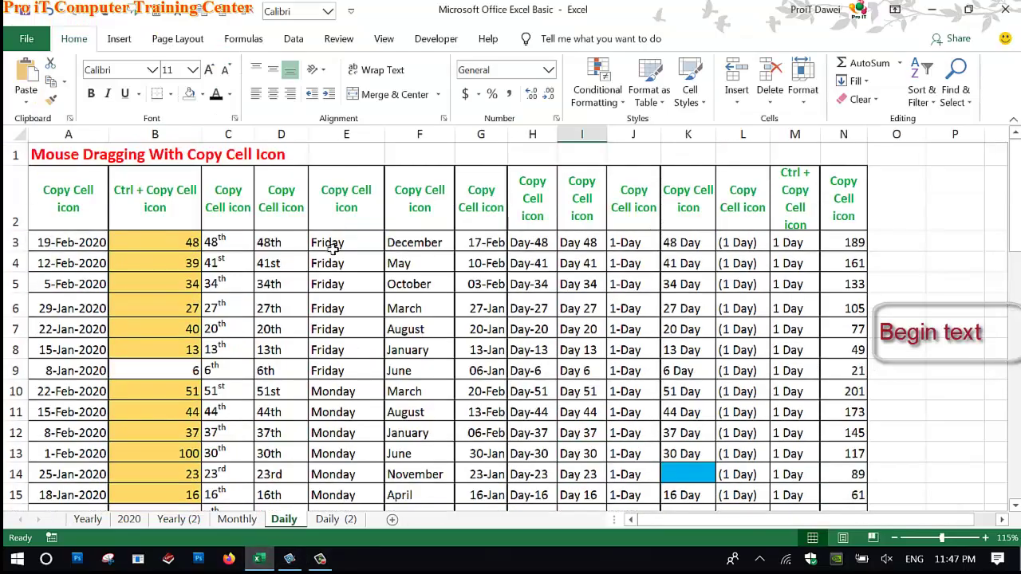
pyautogui.moveTo(334, 248); pyautogui.dragTo(352, 425)
pyautogui.click(412, 279)
pyautogui.scroll(2, 411, 278)
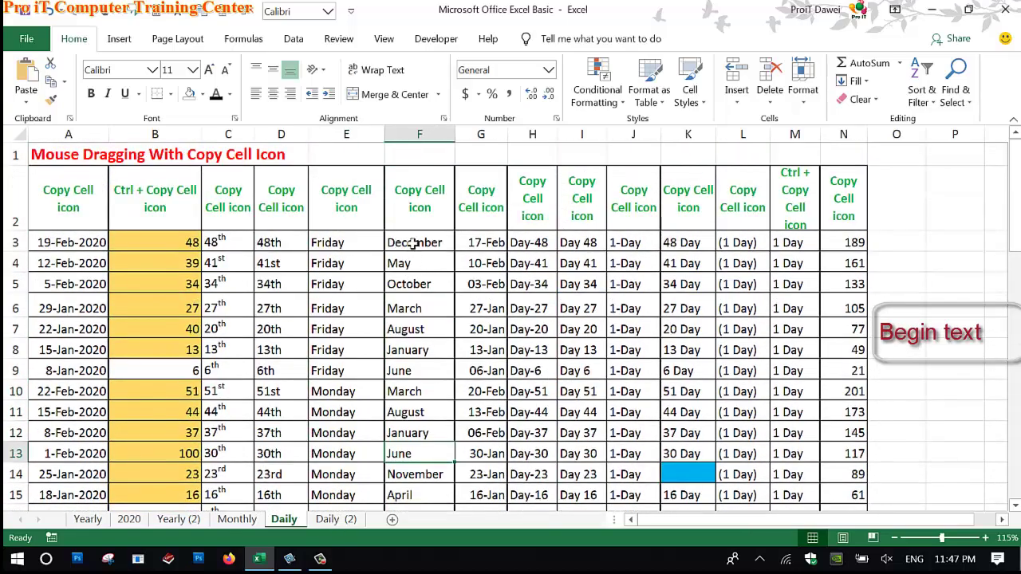
# Select the month names in F3:F53 and start a new conditional formatting rule for them from the rules manager
pyautogui.moveTo(414, 244); pyautogui.dragTo(423, 470)
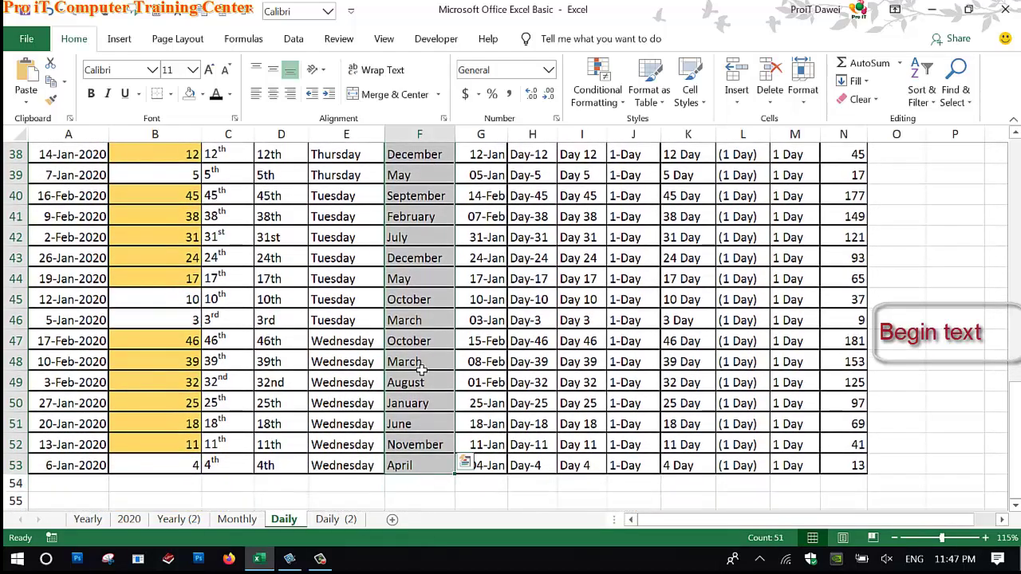
pyautogui.scroll(12, 421, 370)
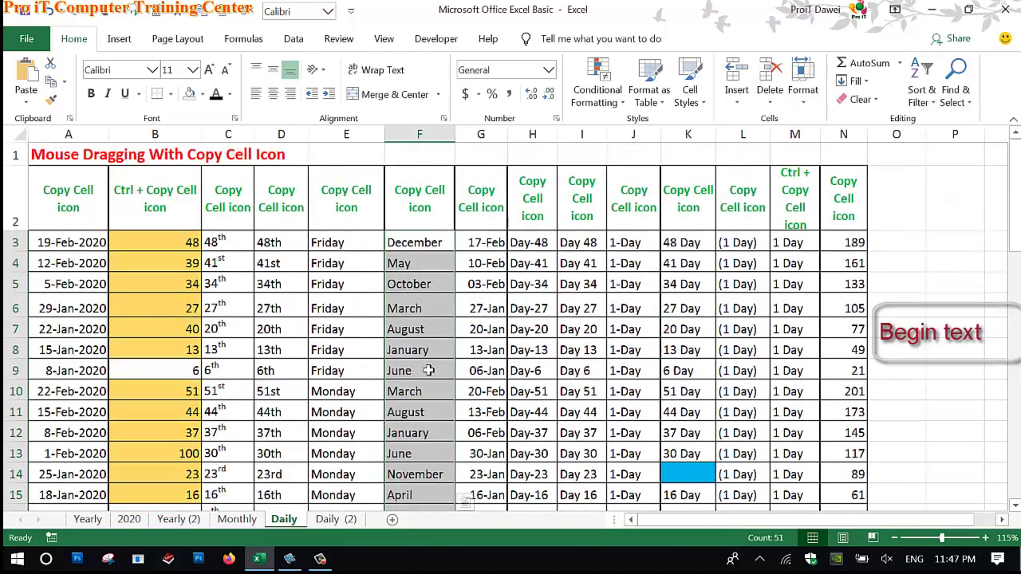
pyautogui.click(606, 102)
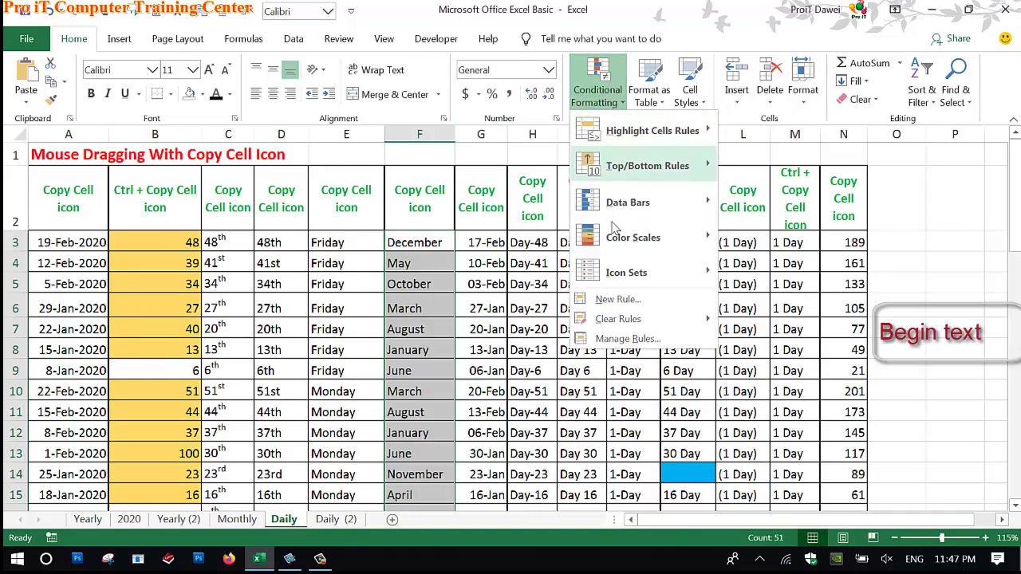
pyautogui.click(626, 339)
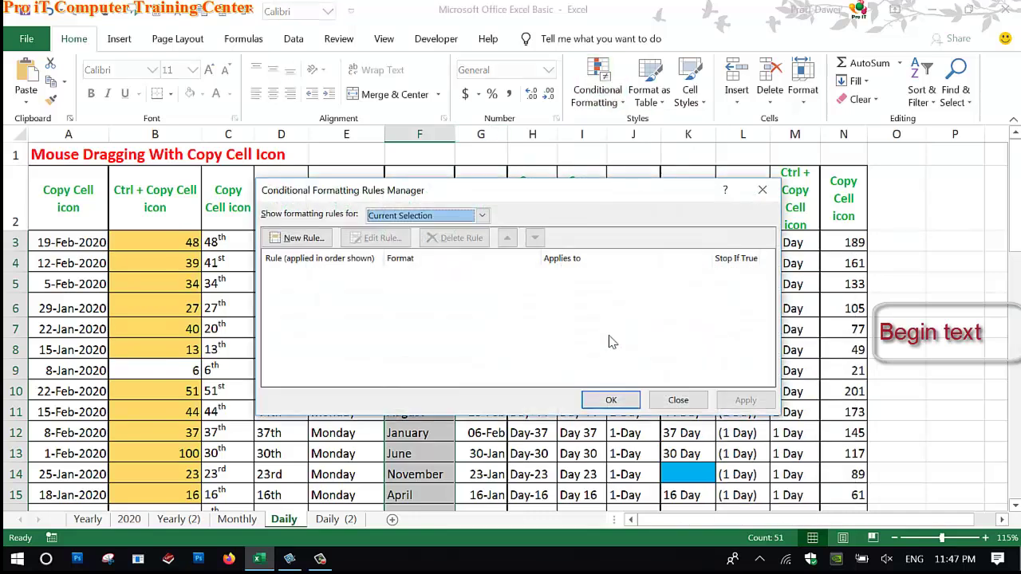
pyautogui.moveTo(423, 190); pyautogui.dragTo(447, 99)
pyautogui.click(329, 146)
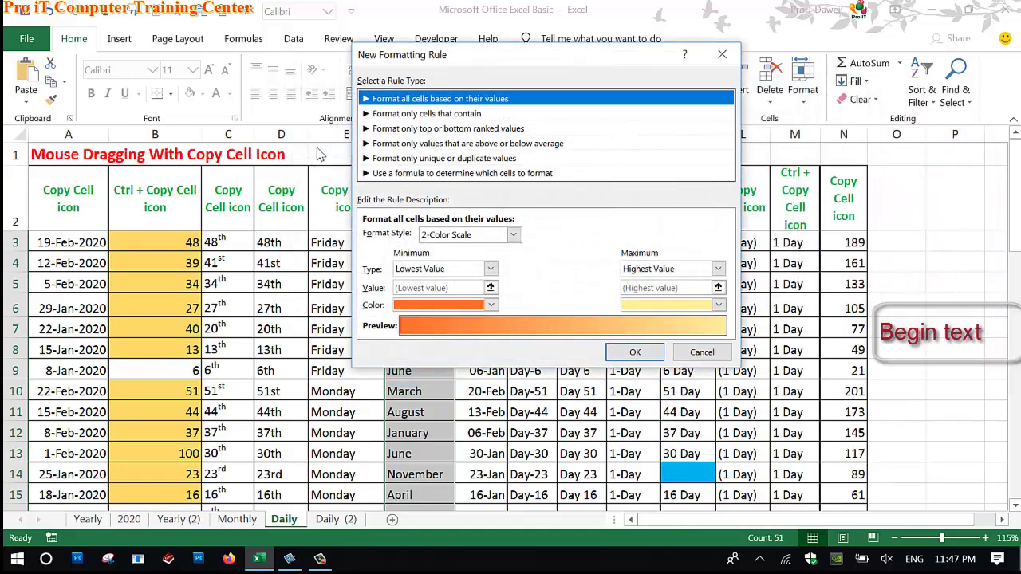
# Set the new rule to format only cells that contain specific text beginning with a given text
pyautogui.click(392, 116)
pyautogui.click(401, 238)
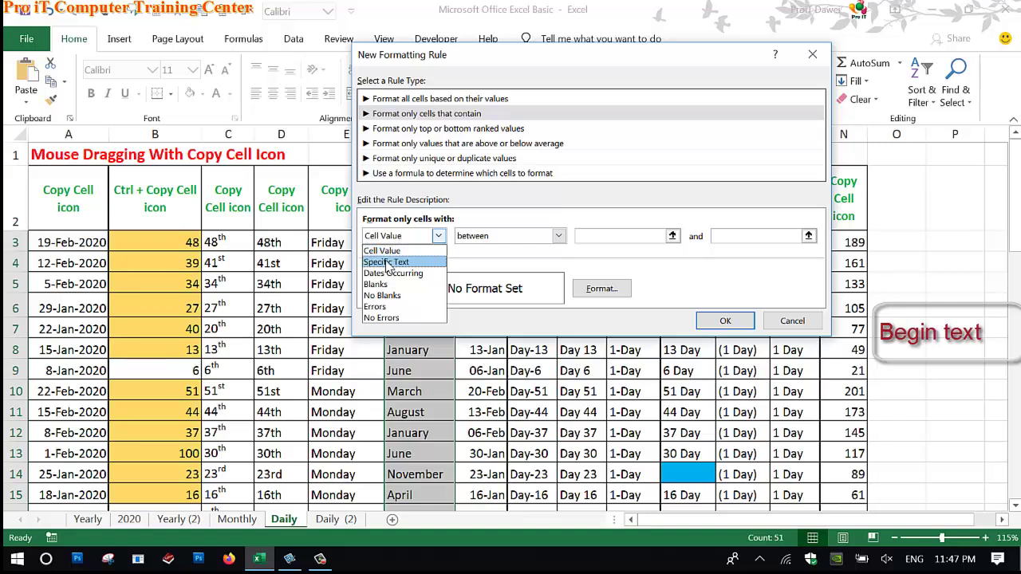
pyautogui.click(389, 263)
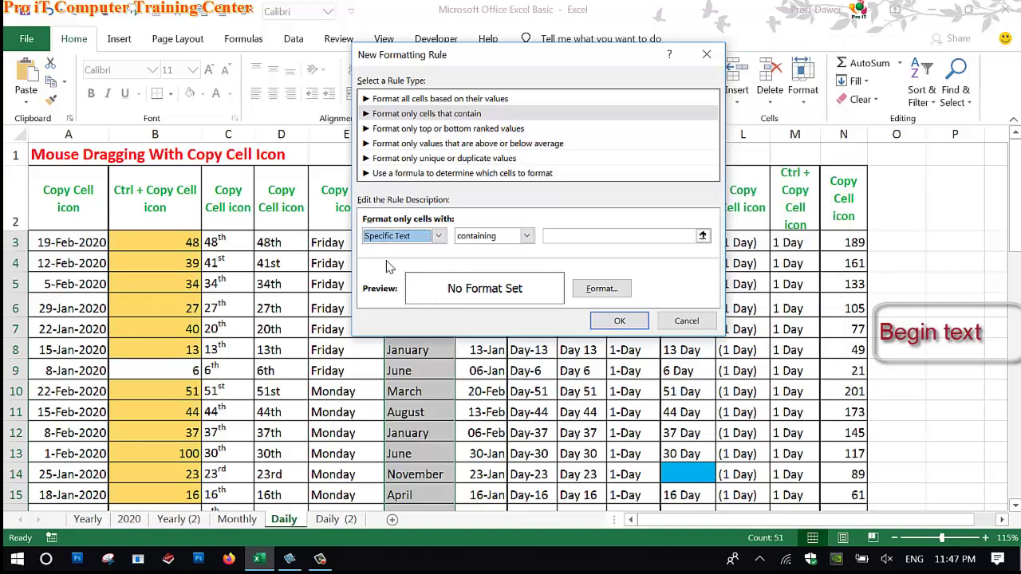
pyautogui.click(527, 237)
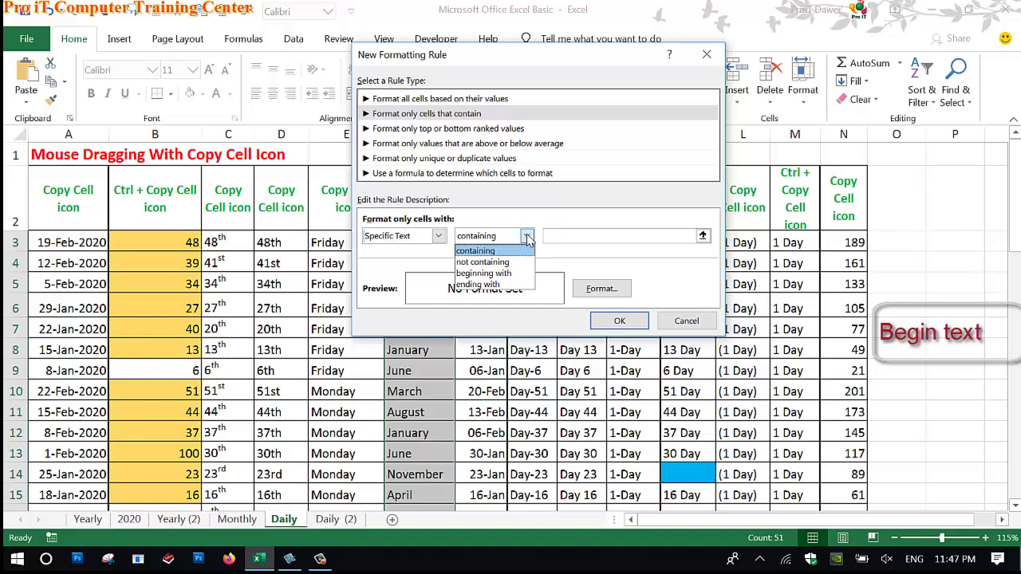
pyautogui.click(489, 274)
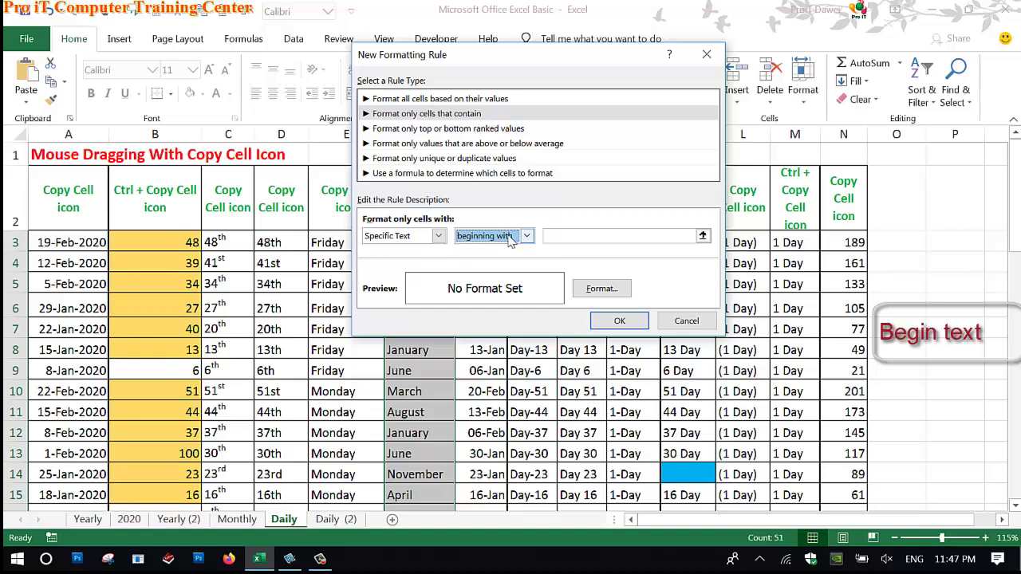
pyautogui.click(526, 240)
pyautogui.click(499, 274)
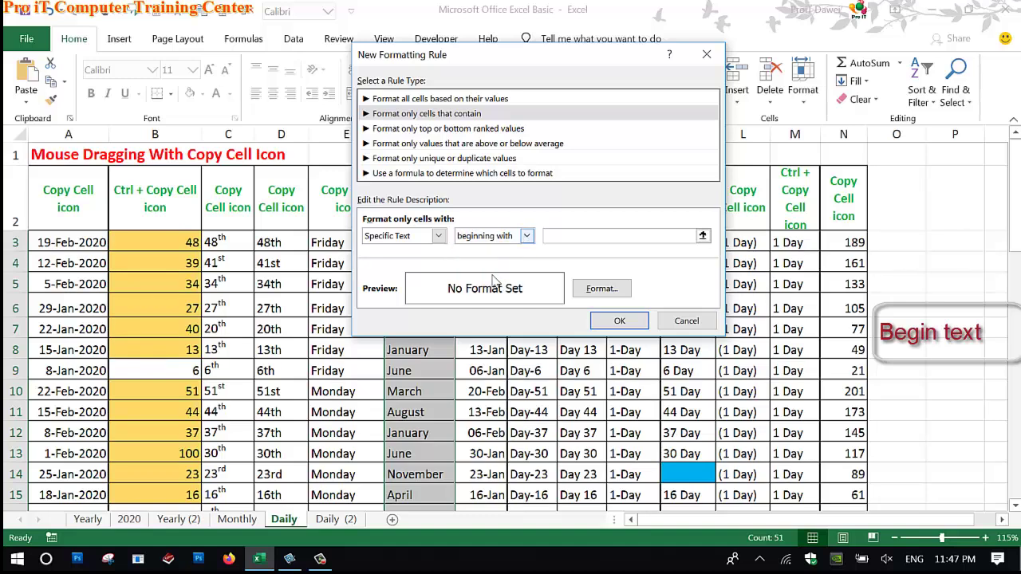
# Set the new rule to match specific text beginning with Oct
pyautogui.click(438, 236)
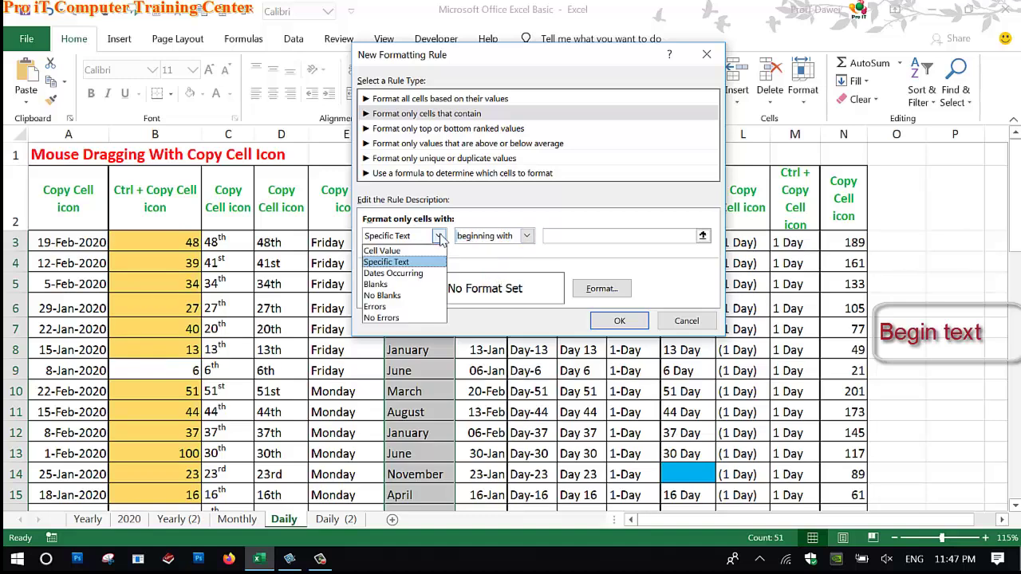
pyautogui.click(407, 264)
pyautogui.click(507, 237)
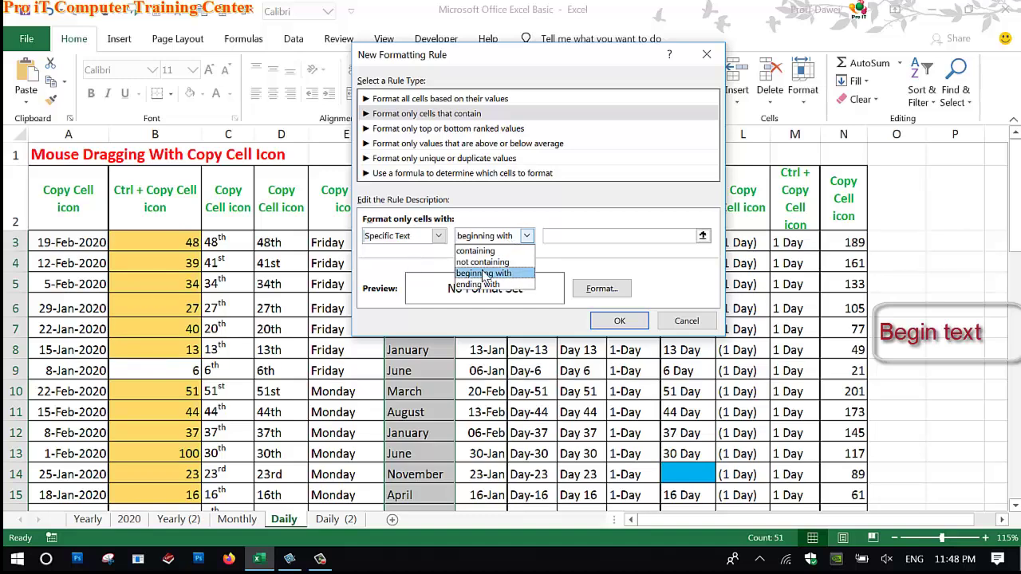
pyautogui.click(482, 274)
pyautogui.click(575, 242)
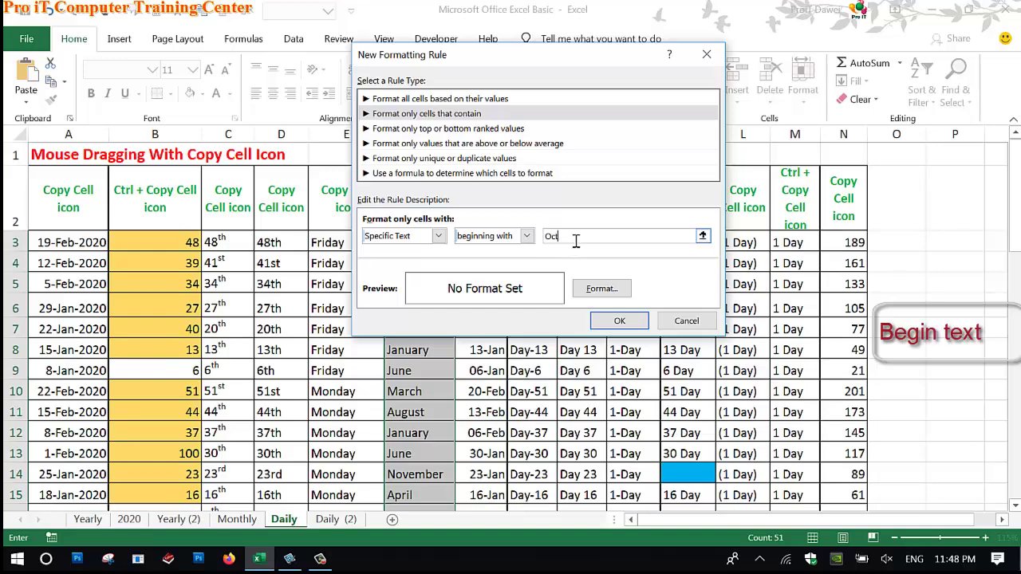
# Give the new rule's format a light green background fill
pyautogui.click(601, 289)
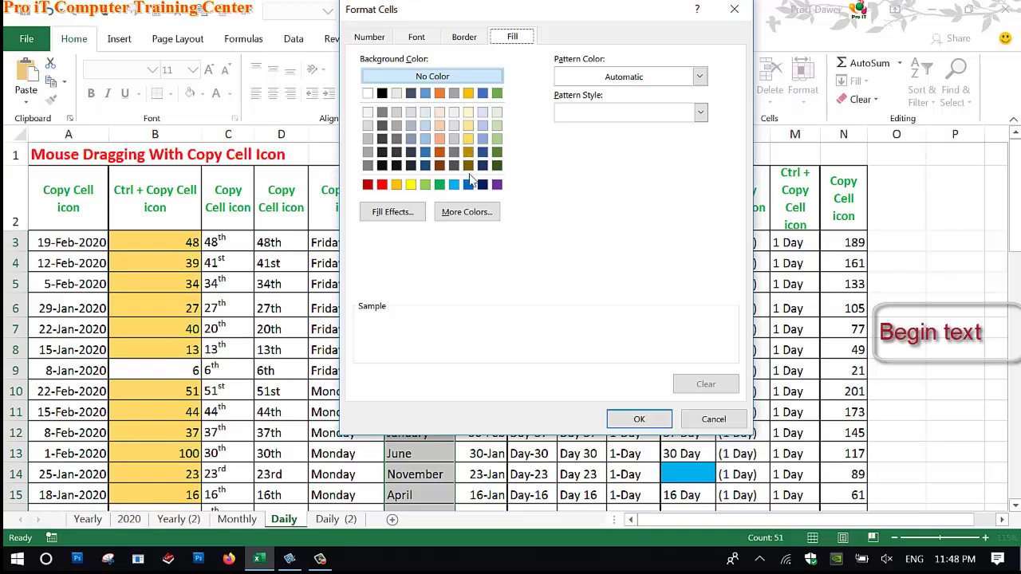
pyautogui.click(425, 184)
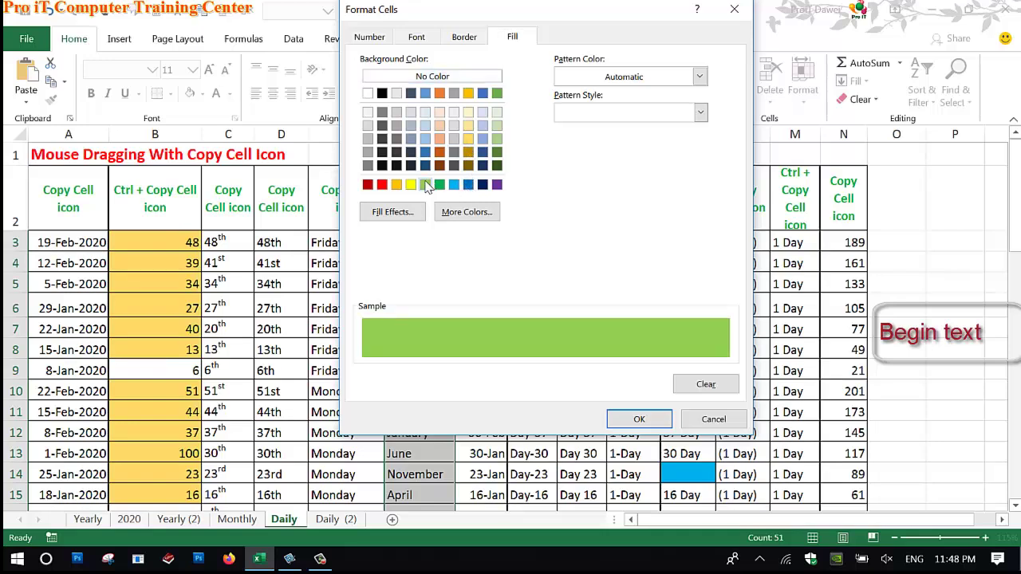
pyautogui.click(634, 418)
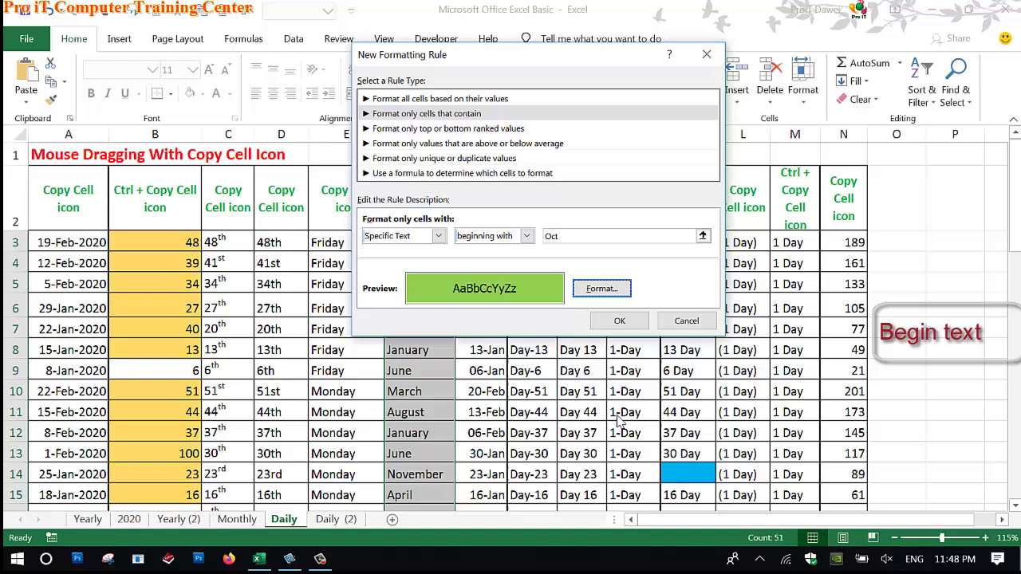
# Add a red font color to the rule's format and apply the rule to the month names
pyautogui.click(599, 290)
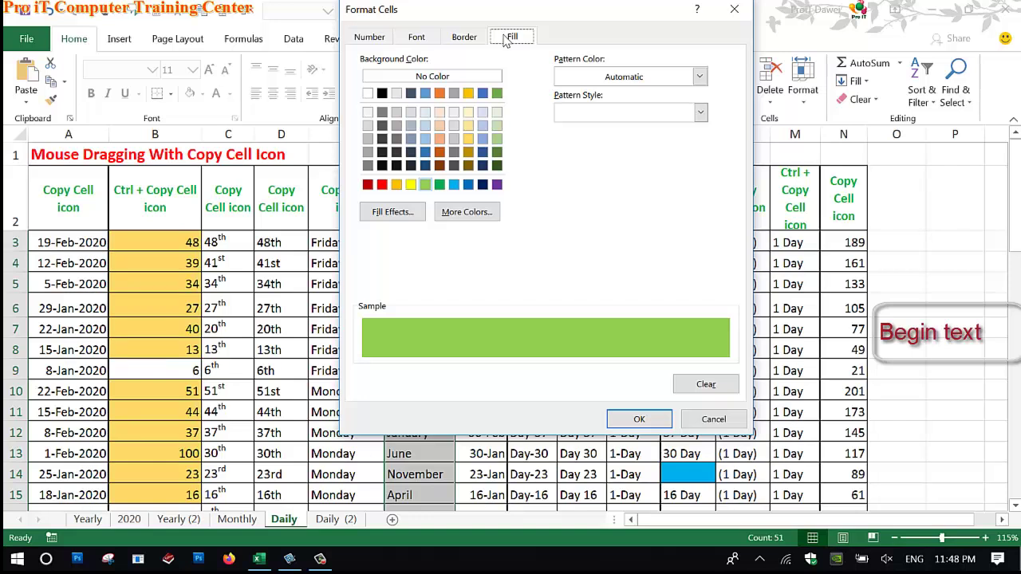
pyautogui.click(413, 35)
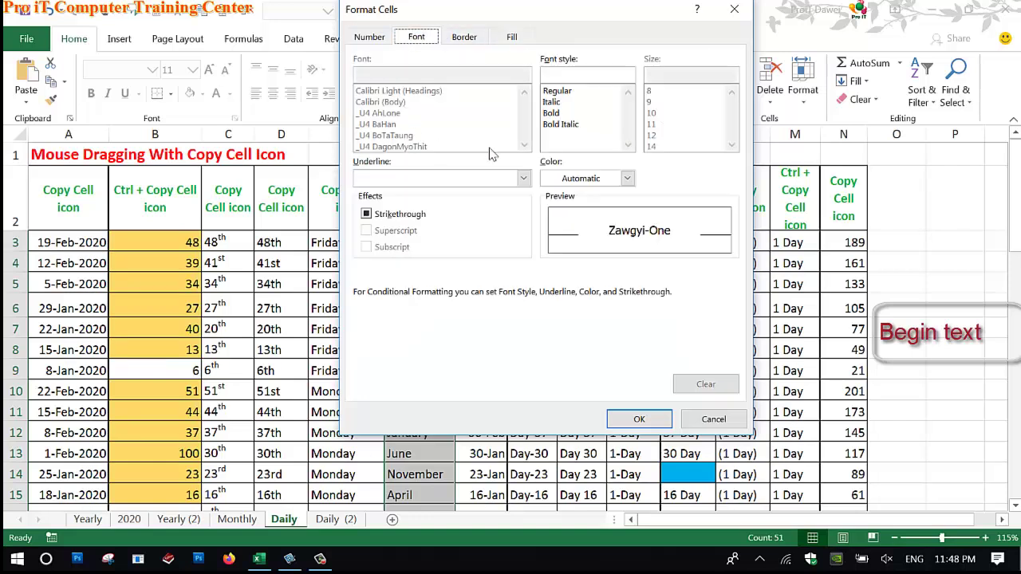
pyautogui.click(575, 186)
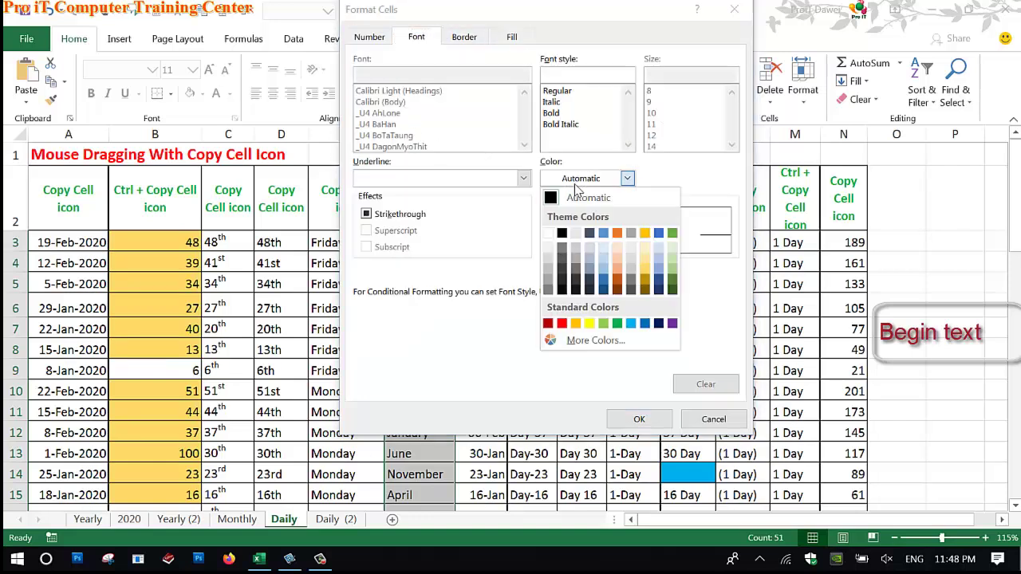
pyautogui.click(562, 324)
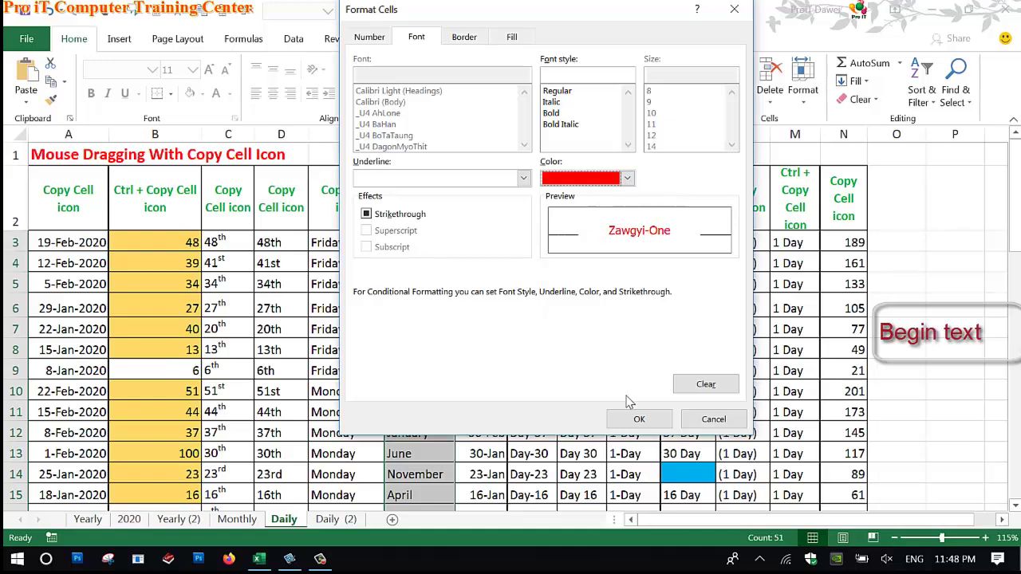
pyautogui.click(631, 419)
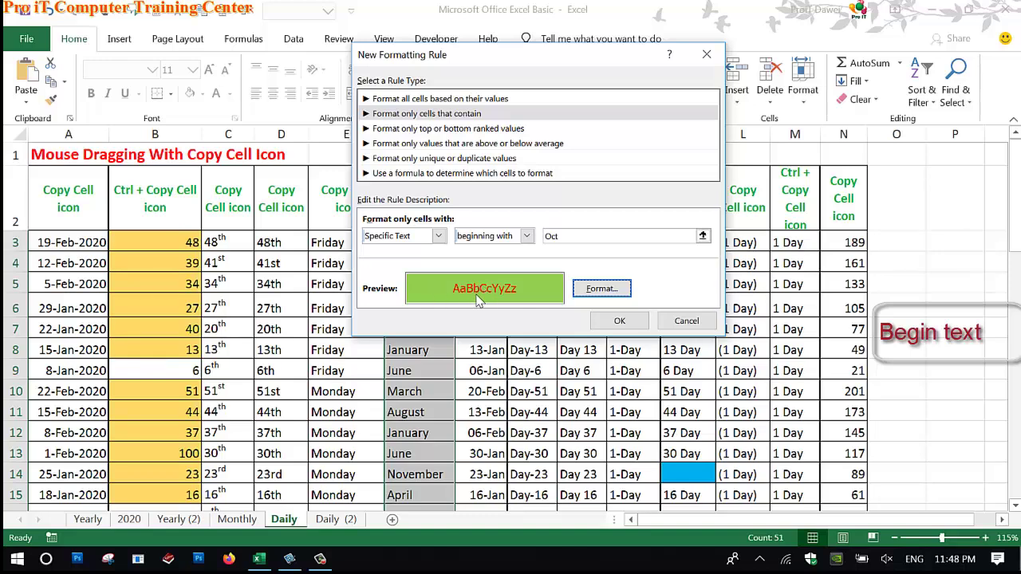
pyautogui.click(621, 323)
pyautogui.click(636, 309)
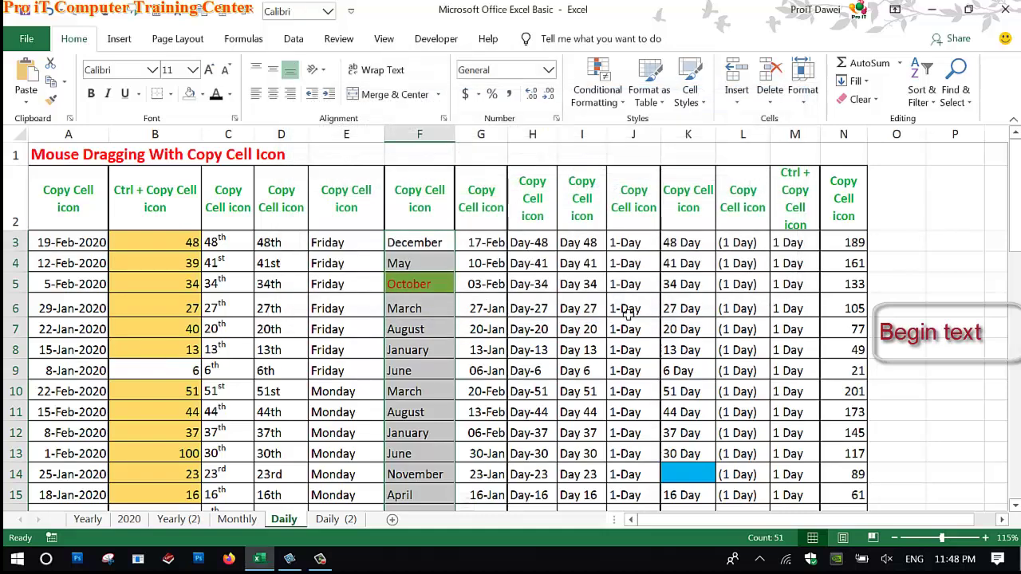
# Examine the month column from F5 down to the last data row for cells highlighted by the new rule
pyautogui.click(421, 287)
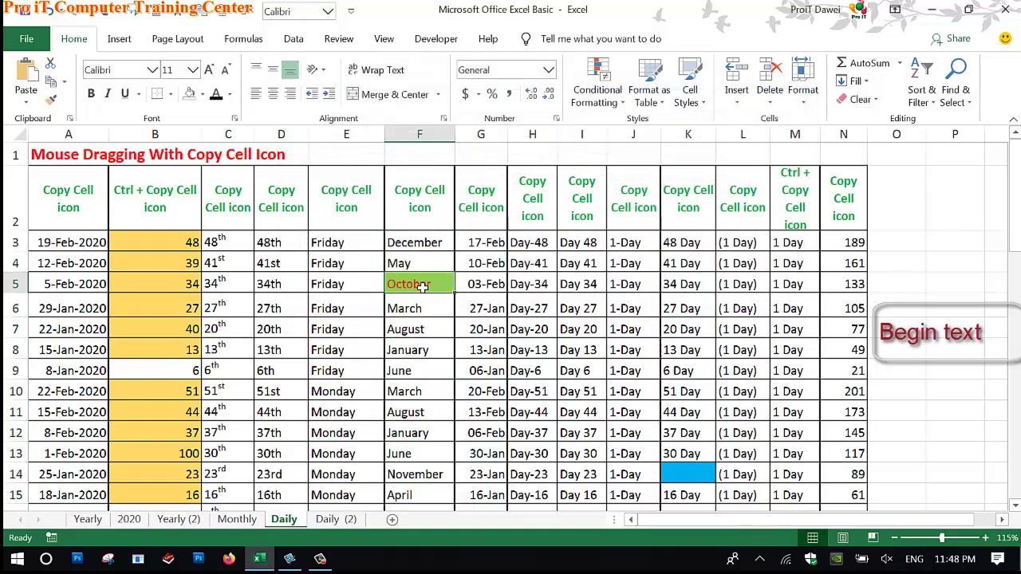
pyautogui.scroll(-5, 421, 311)
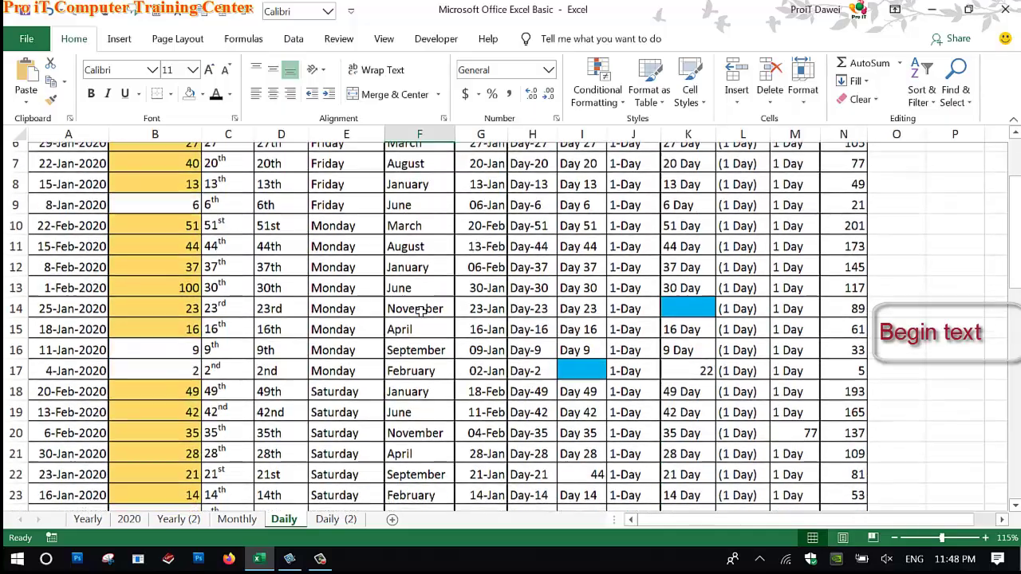
pyautogui.scroll(-2, 419, 313)
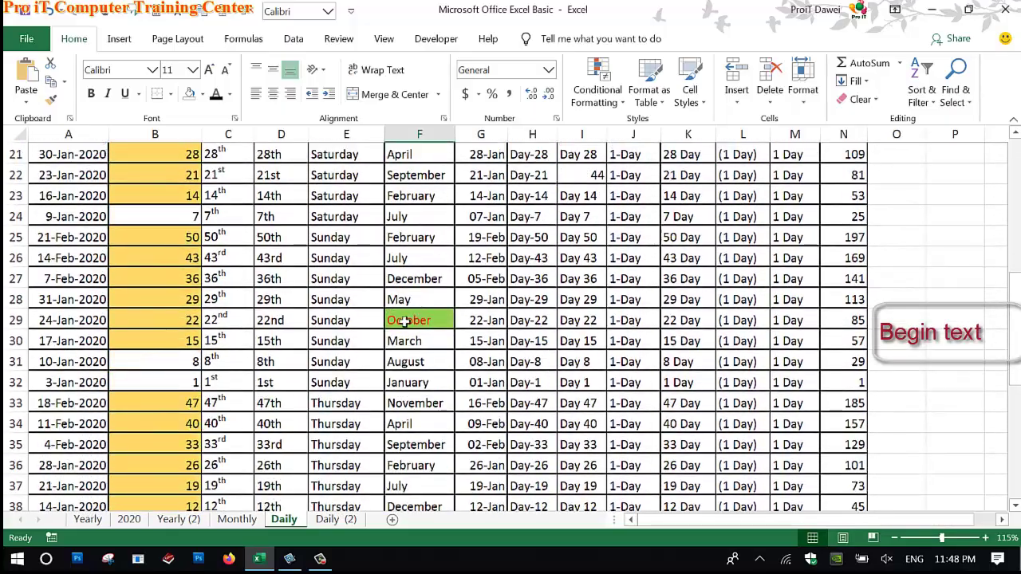
pyautogui.scroll(-2, 407, 319)
pyautogui.scroll(-3, 405, 320)
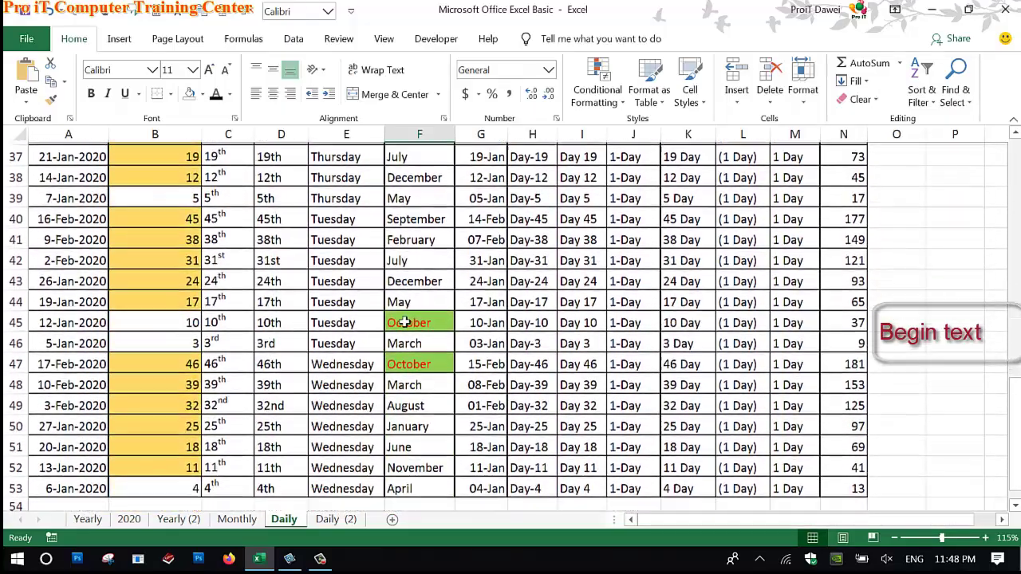
pyautogui.scroll(-2, 405, 320)
pyautogui.scroll(-2, 405, 320)
pyautogui.scroll(3, 406, 320)
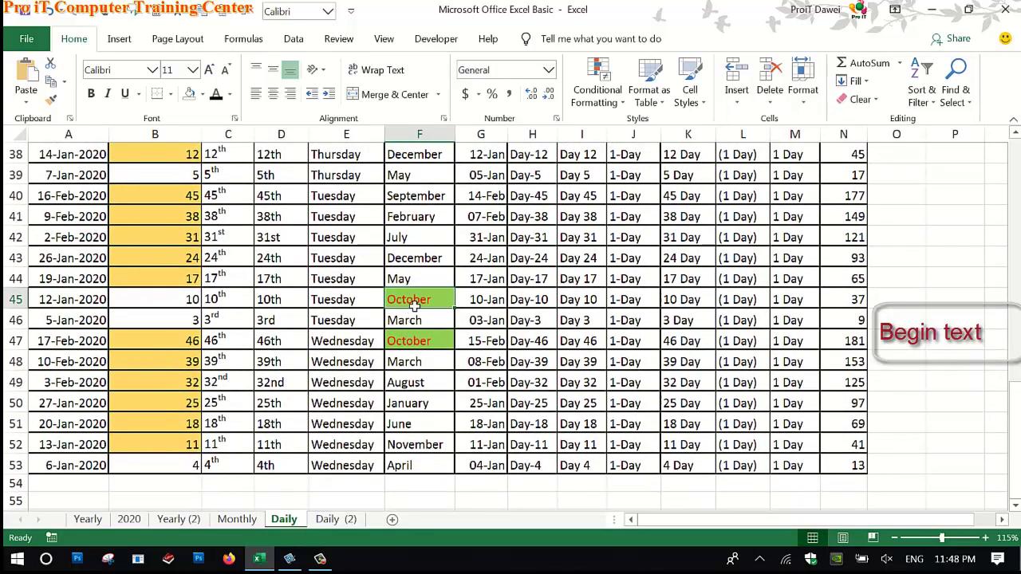
# Test the rule by replacing the month in F45 with June and the one in F36 with October
pyautogui.click(414, 306)
pyautogui.write('June')
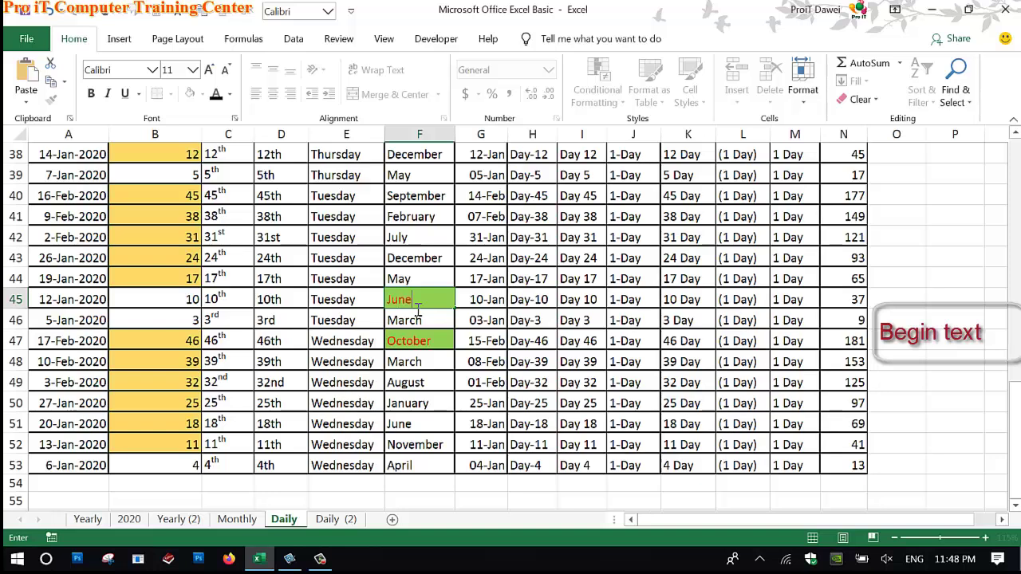
pyautogui.press('Return')
pyautogui.scroll(4, 416, 306)
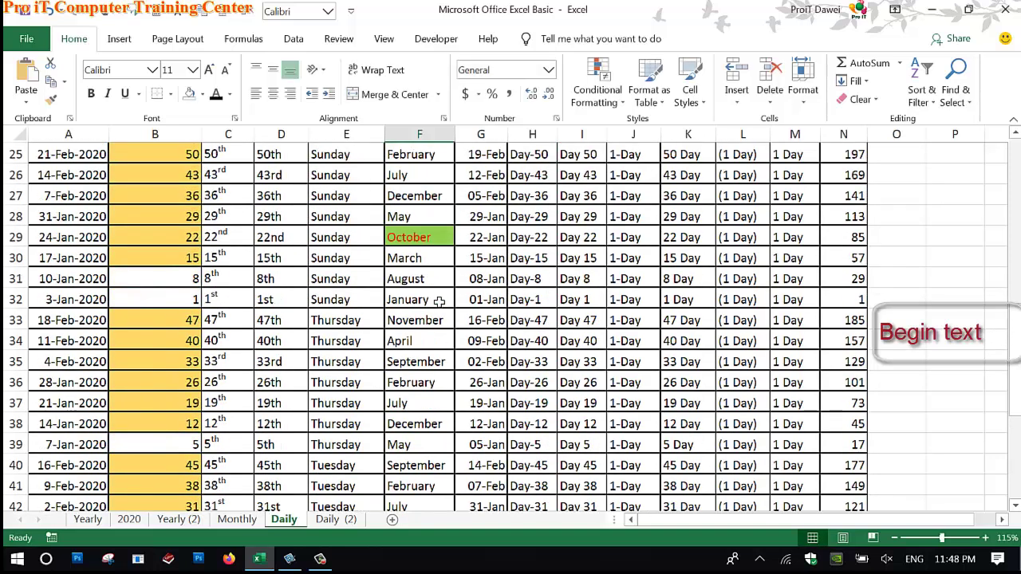
pyautogui.click(418, 384)
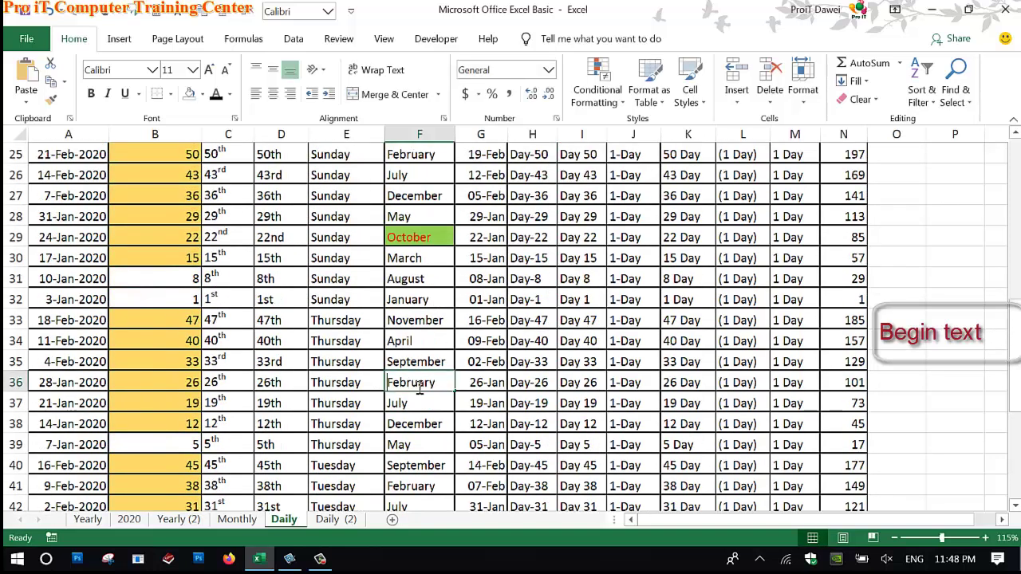
pyautogui.write('October')
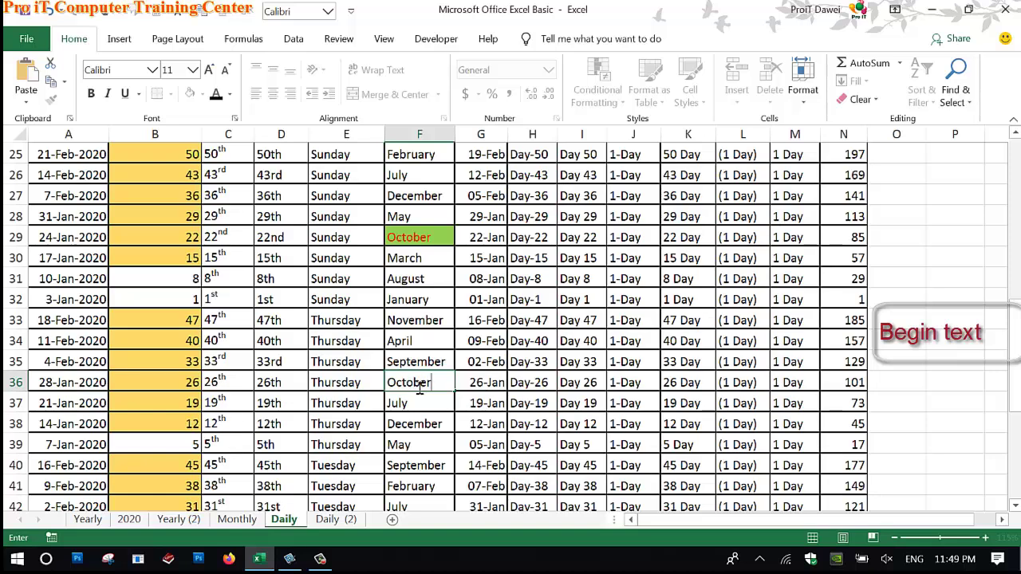
pyautogui.press('Return')
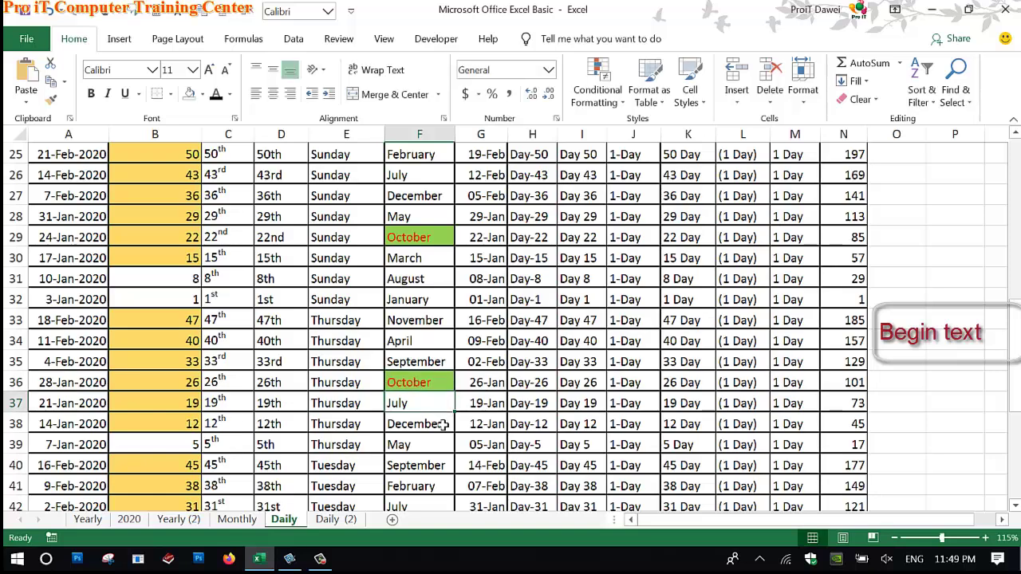
# Replace the month in F38 with October and the one in F31 with the short text oct
pyautogui.click(429, 444)
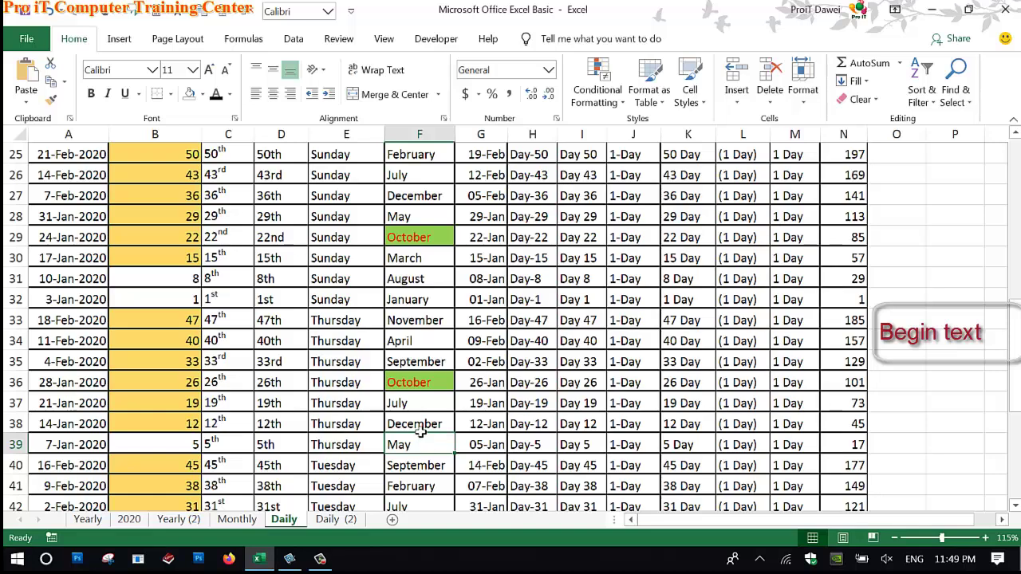
pyautogui.click(418, 427)
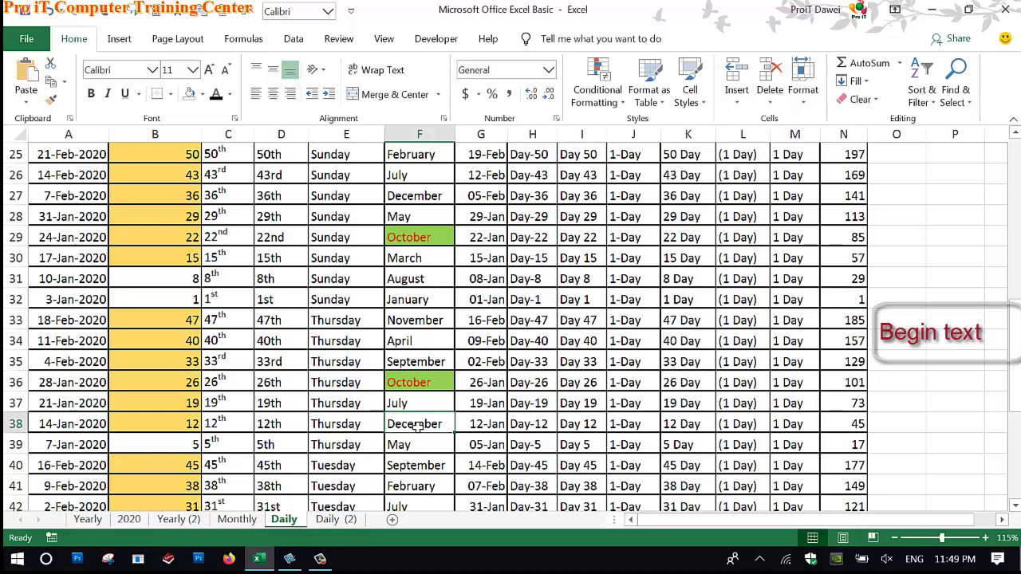
pyautogui.write('octo')
pyautogui.press('Return')
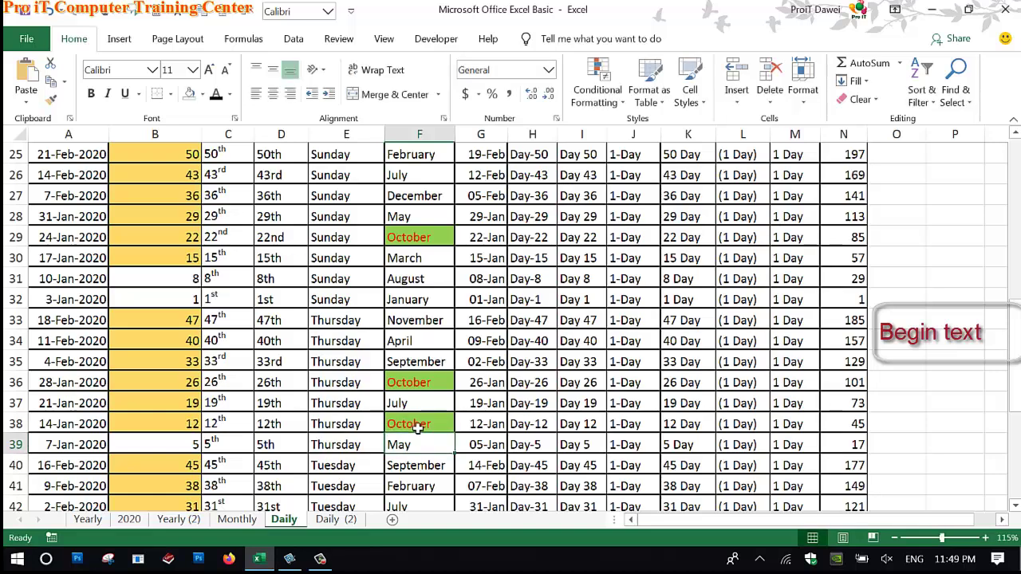
pyautogui.click(430, 287)
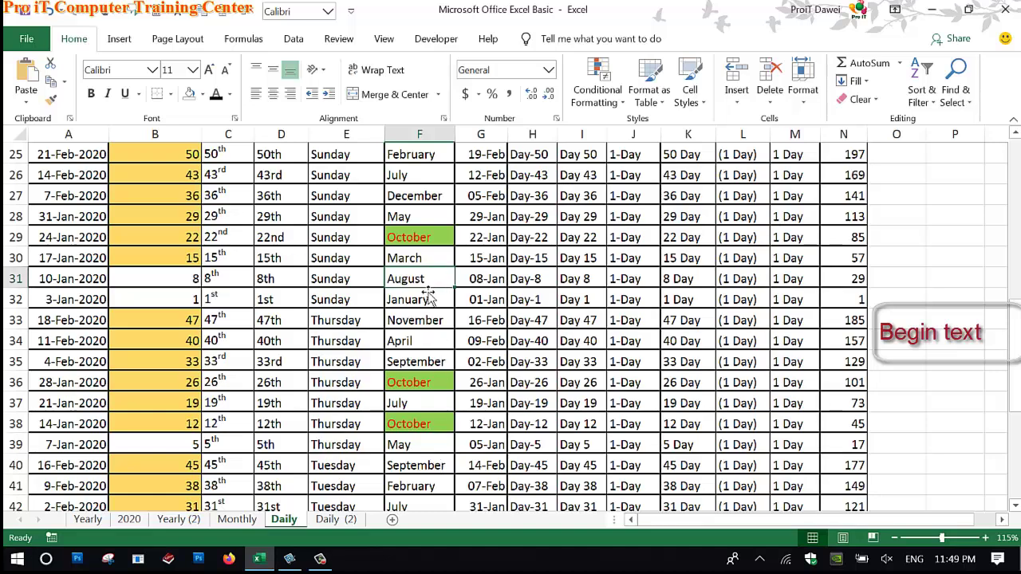
pyautogui.write('octo')
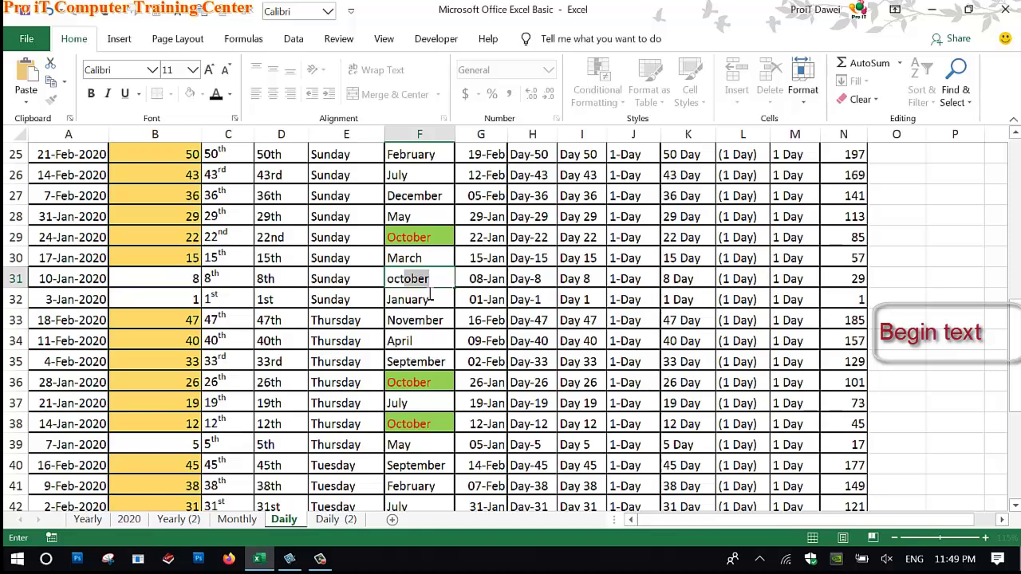
pyautogui.press('BackSpace')
pyautogui.press('BackSpace')
pyautogui.press('Return')
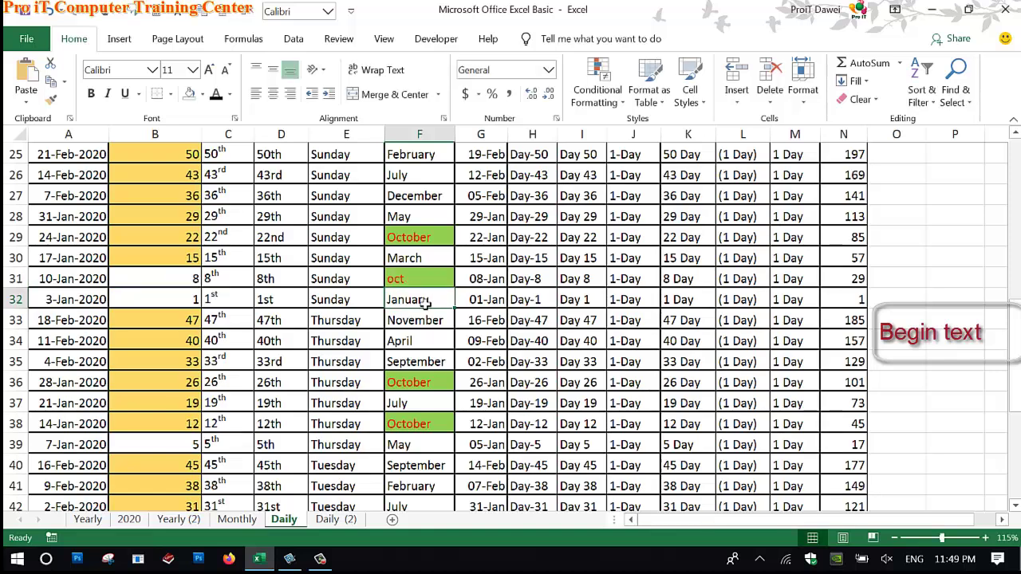
# Replace the month in F33 with the partial text oc to test it against the rule
pyautogui.click(412, 320)
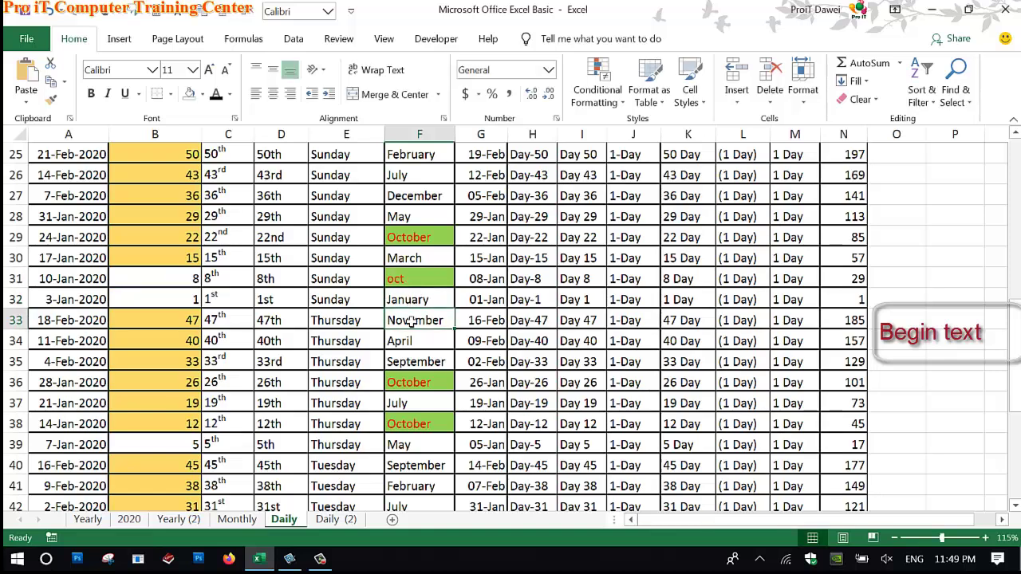
pyautogui.write('oc')
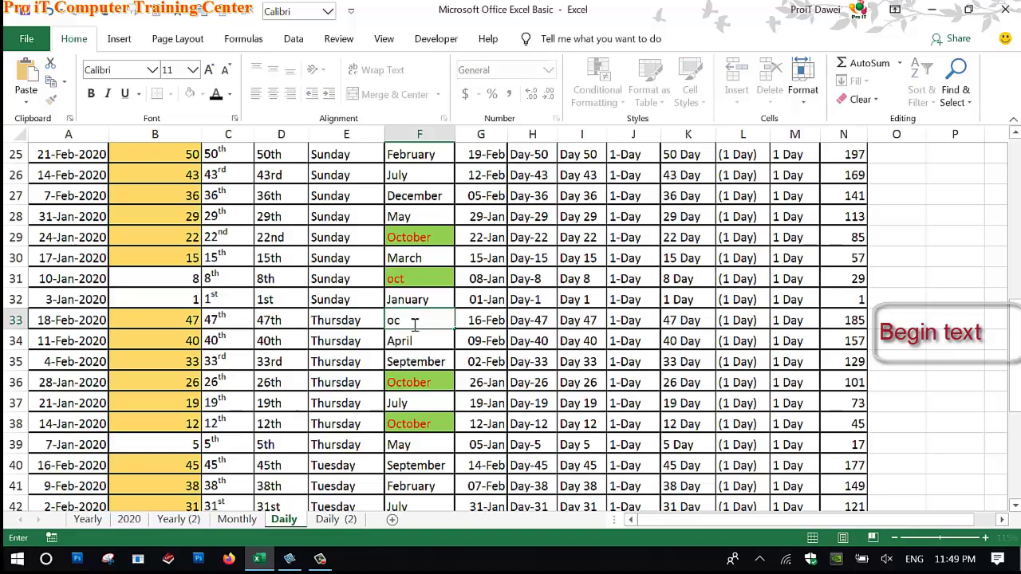
pyautogui.press('Return')
pyautogui.click(412, 321)
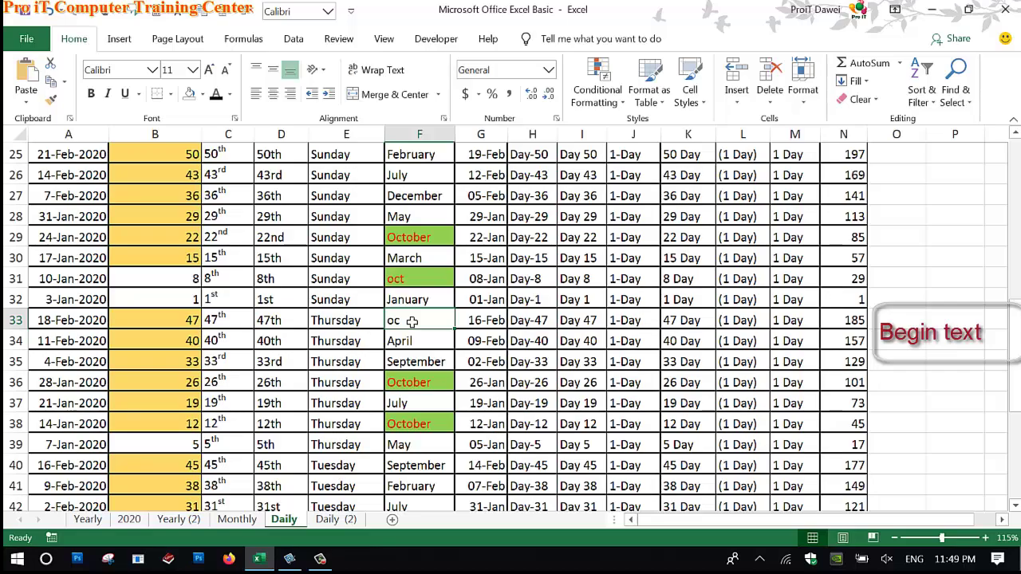
# Extend the partial text in F33 to octo so that it meets the beginning-text condition
pyautogui.scroll(-6, 412, 321)
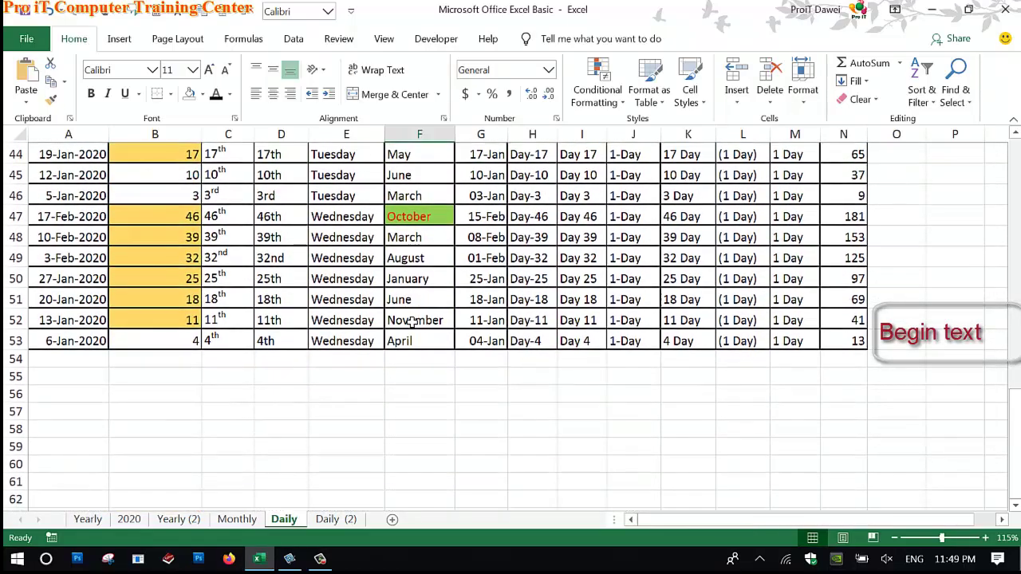
pyautogui.scroll(6, 411, 321)
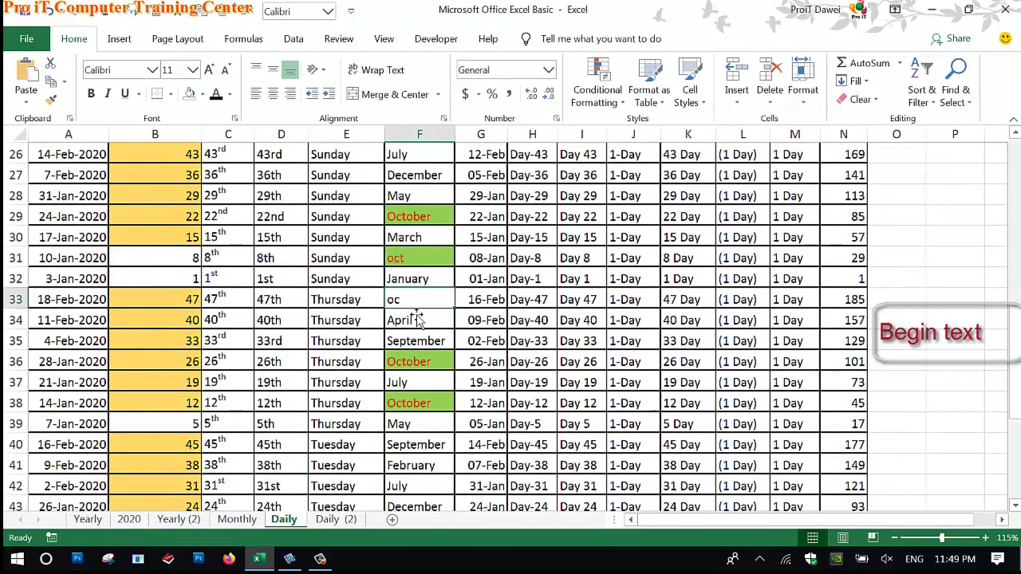
pyautogui.doubleClick(417, 311)
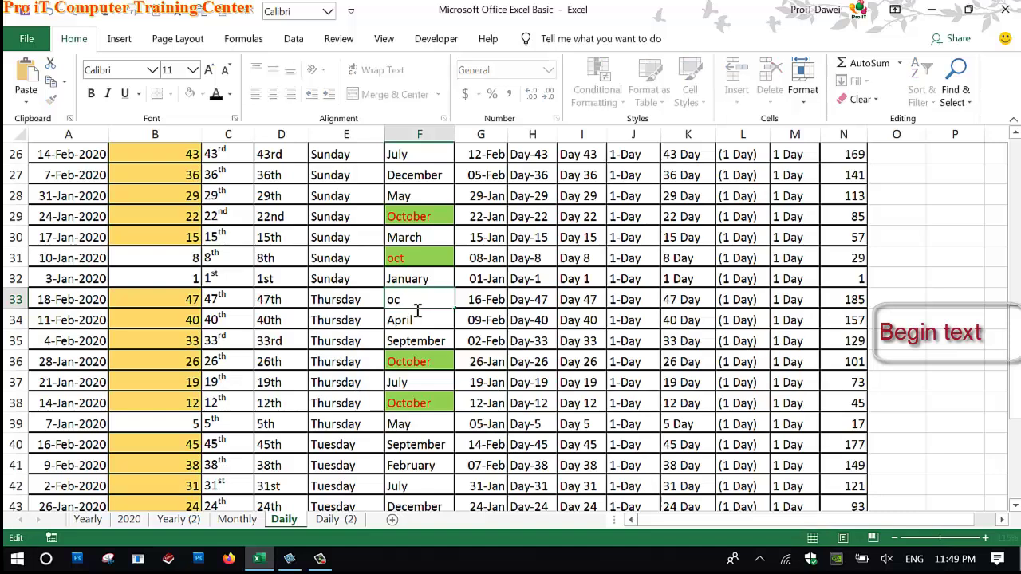
pyautogui.write('to')
pyautogui.press('BackSpace')
pyautogui.press('Return')
pyautogui.click(418, 310)
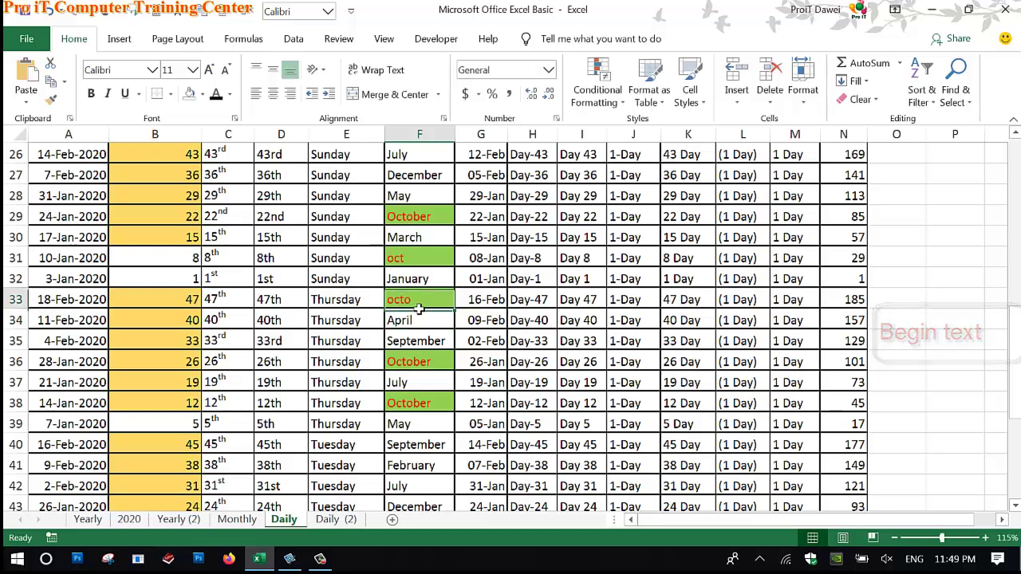
# Review the Begin text and Duplicated Cells topics in the Snagit Editor outline and return to the Excel workbook
pyautogui.click(290, 558)
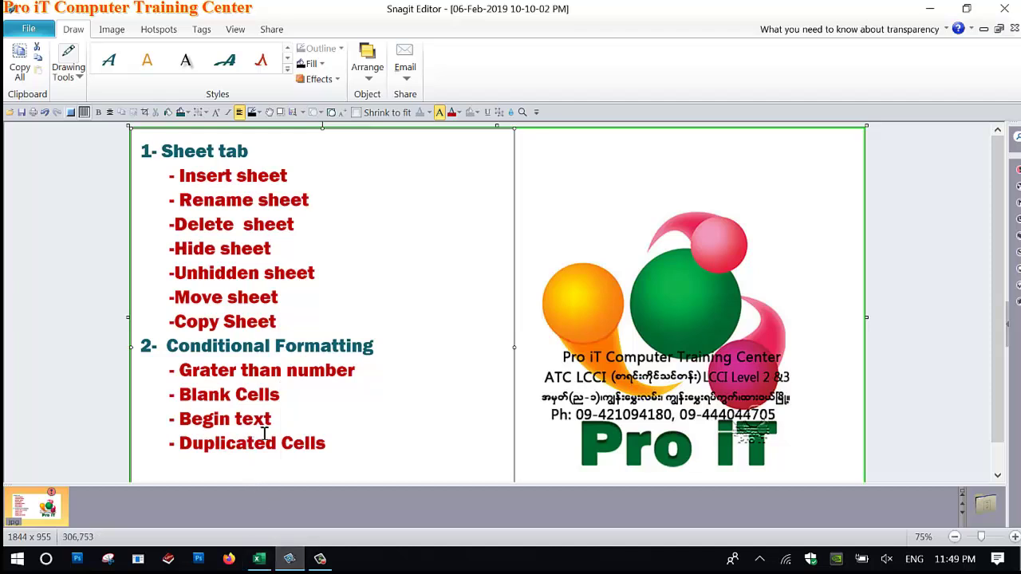
pyautogui.moveTo(264, 426); pyautogui.dragTo(180, 425)
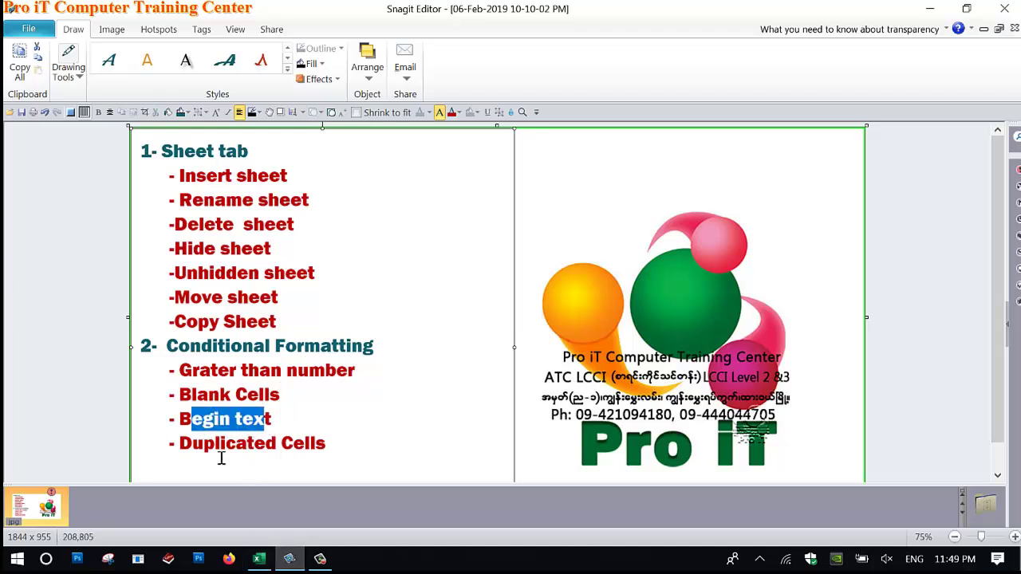
pyautogui.click(223, 456)
pyautogui.doubleClick(228, 456)
pyautogui.click(332, 449)
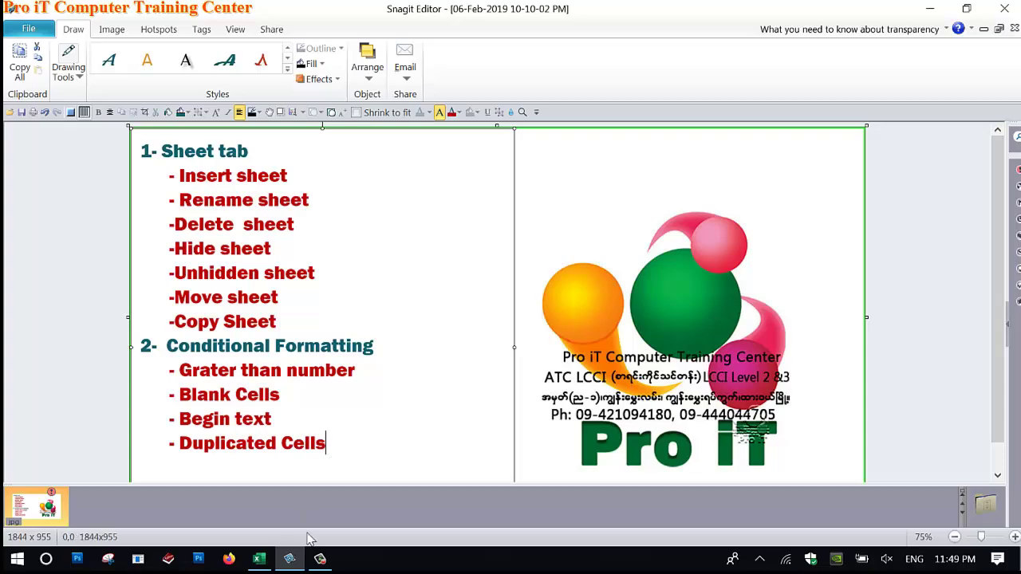
pyautogui.click(259, 559)
# Start a new conditional formatting rule for duplicate values in the date range A3:A53
pyautogui.click(72, 278)
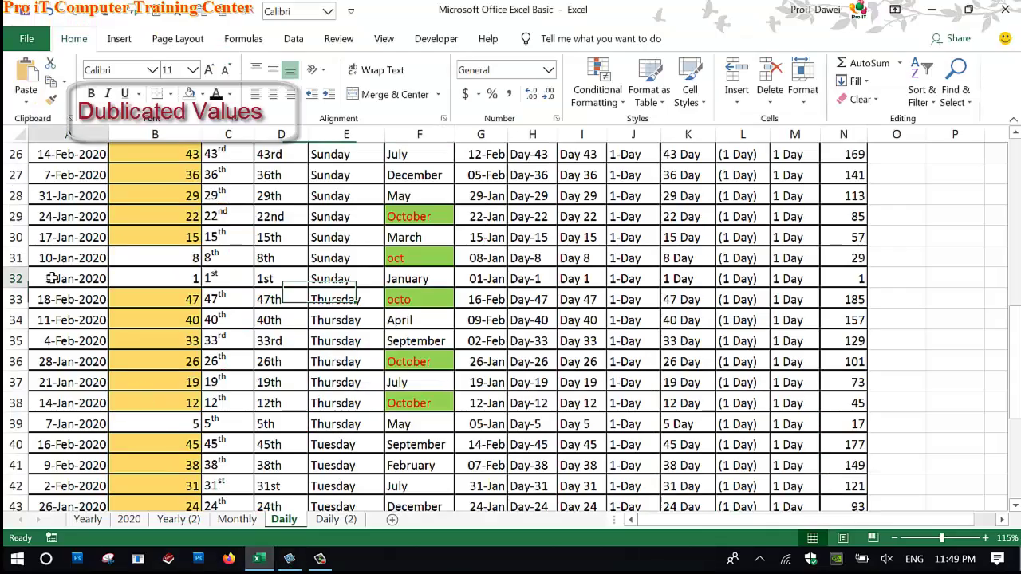
pyautogui.scroll(8, 56, 283)
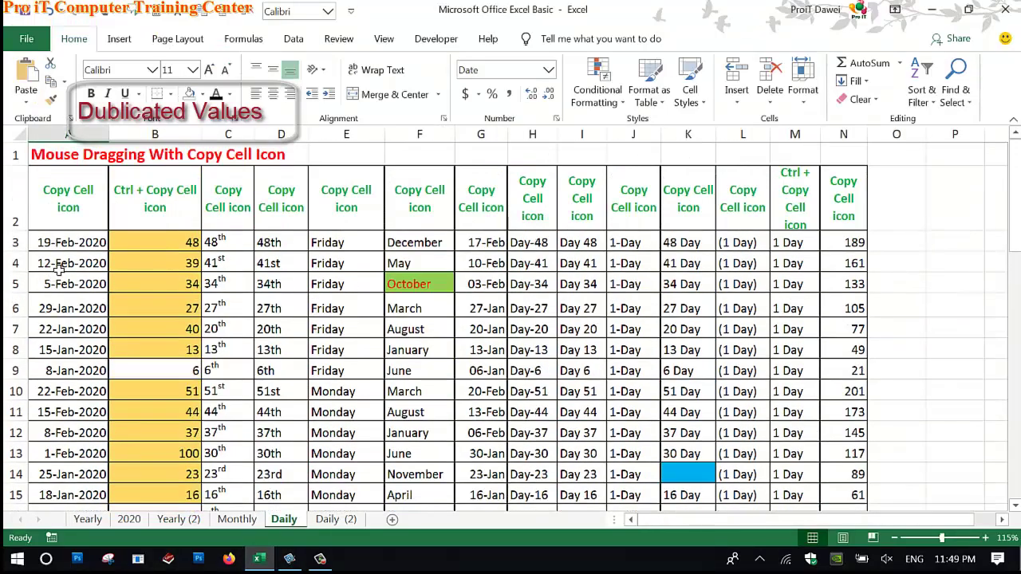
pyautogui.moveTo(69, 243); pyautogui.dragTo(60, 472)
pyautogui.click(598, 90)
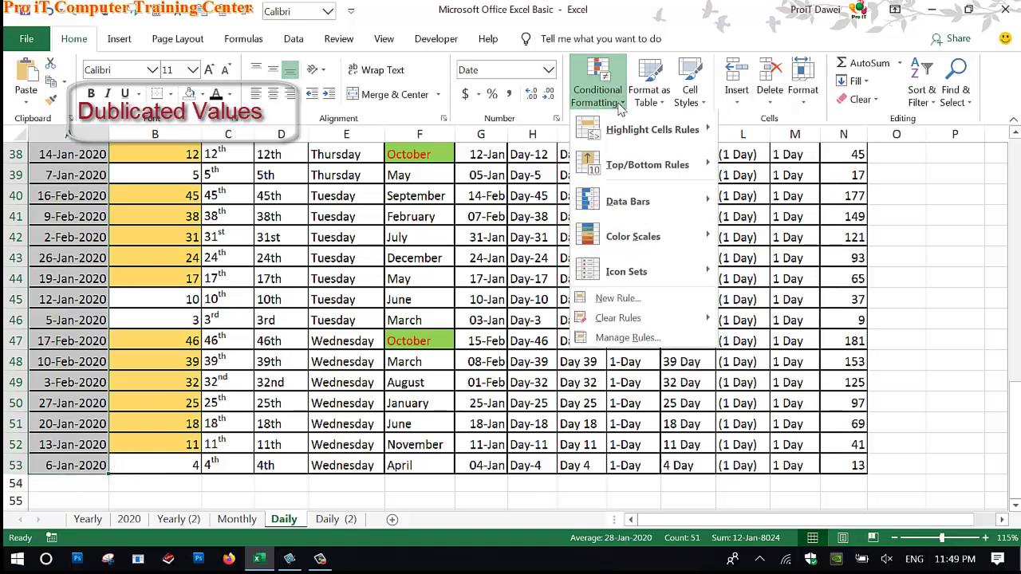
pyautogui.click(622, 339)
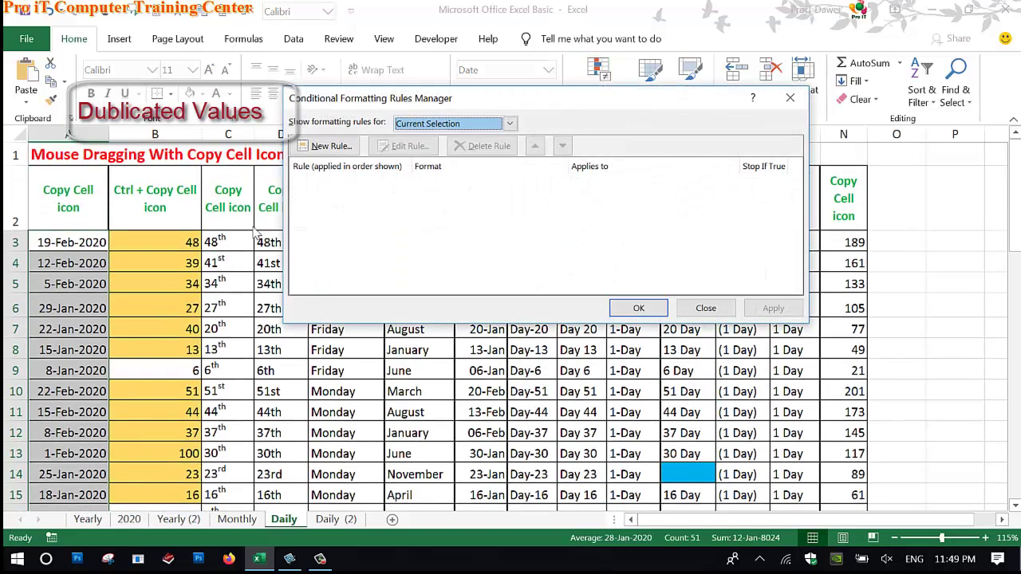
pyautogui.click(350, 150)
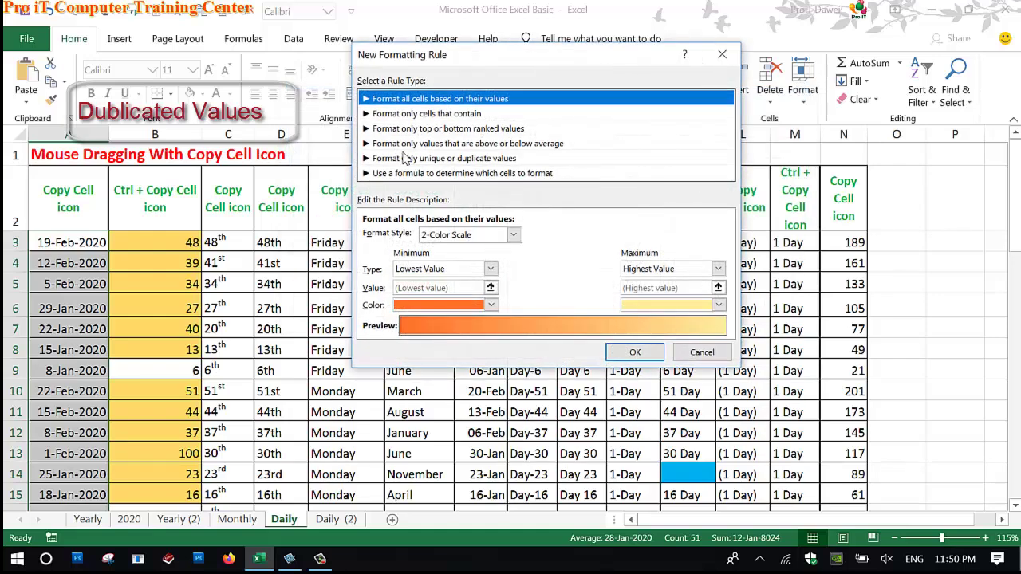
pyautogui.click(409, 159)
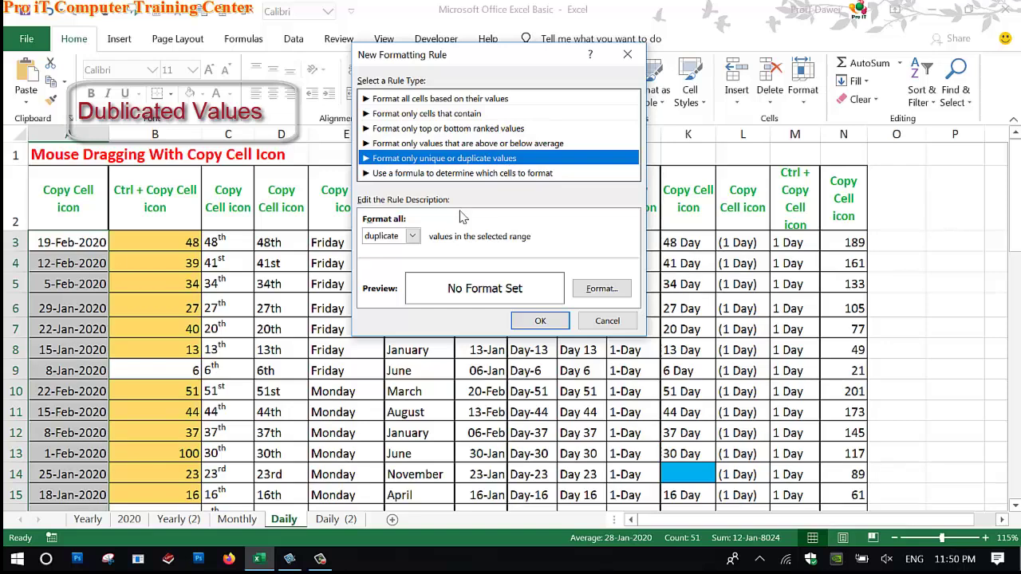
pyautogui.click(412, 237)
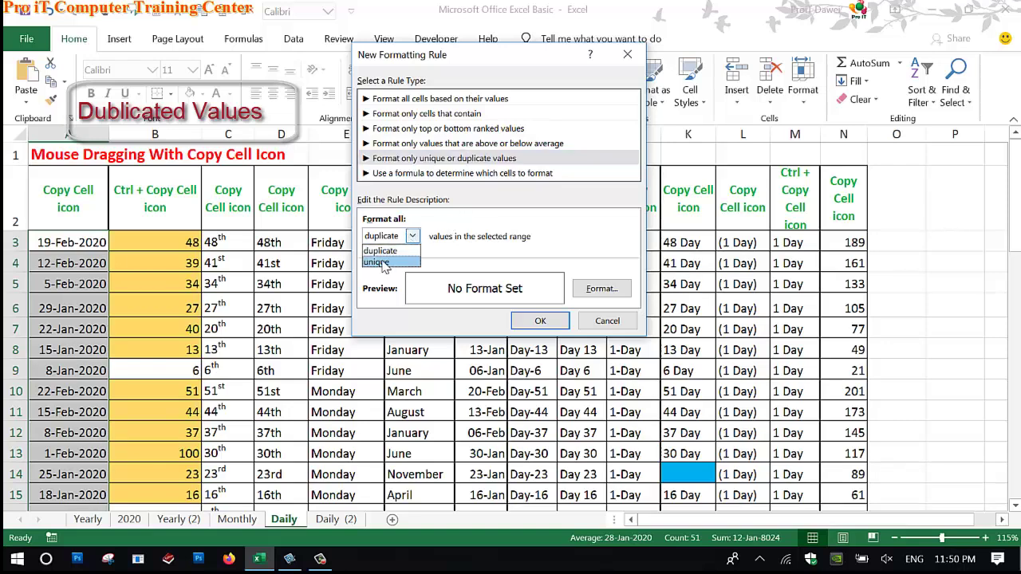
pyautogui.click(391, 252)
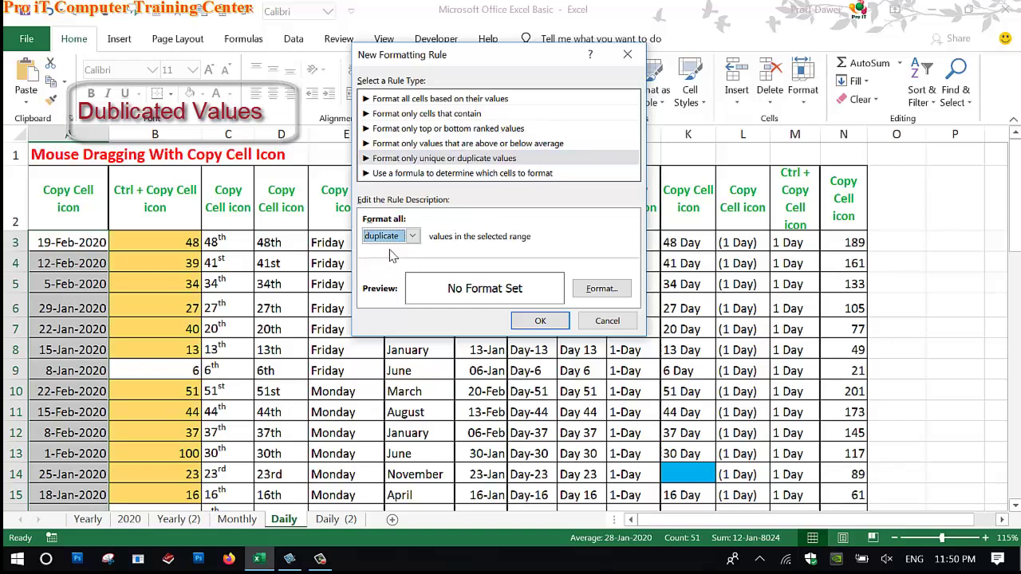
# Give the duplicate-values rule a red background fill
pyautogui.click(590, 289)
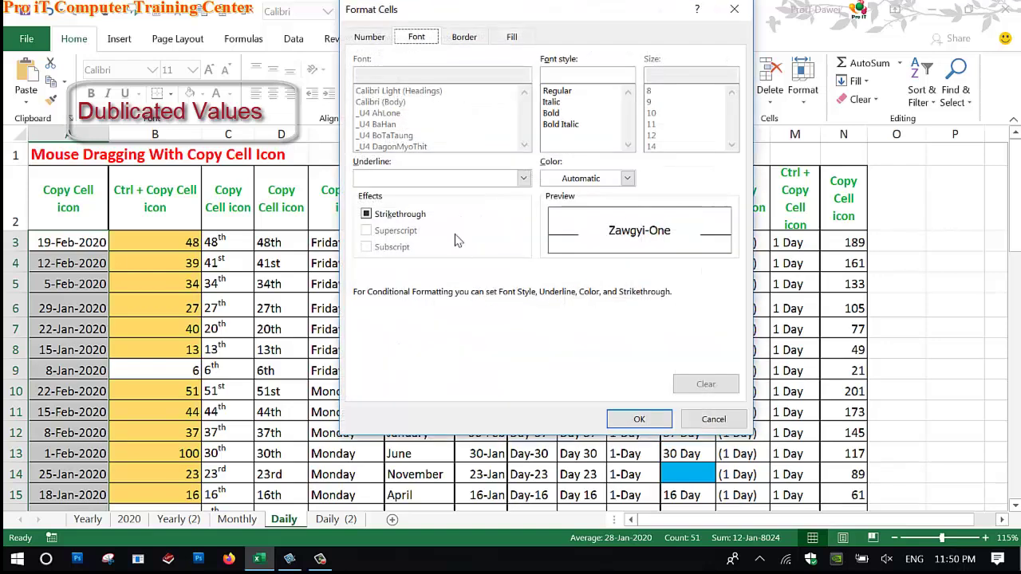
pyautogui.click(512, 37)
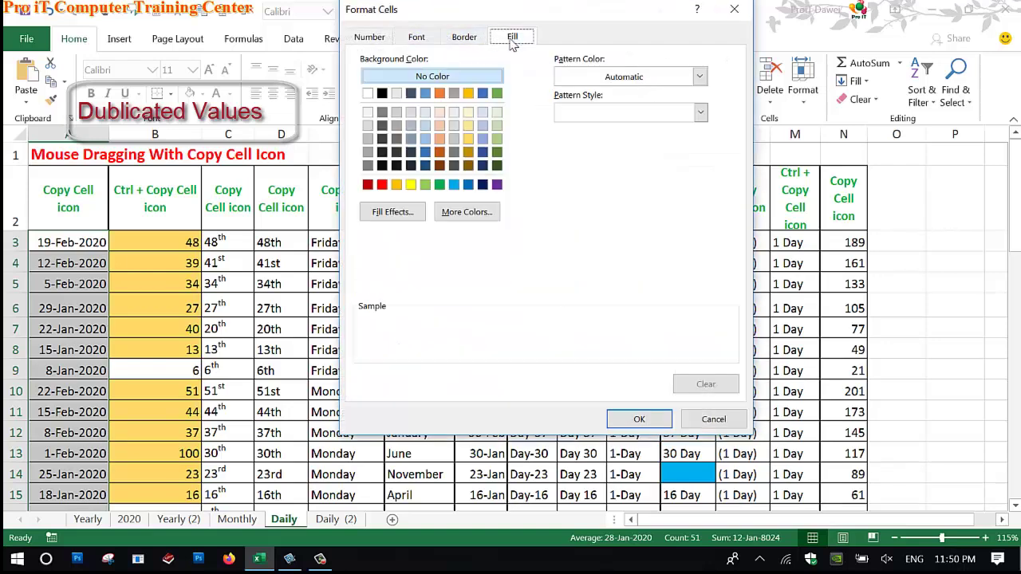
pyautogui.click(382, 185)
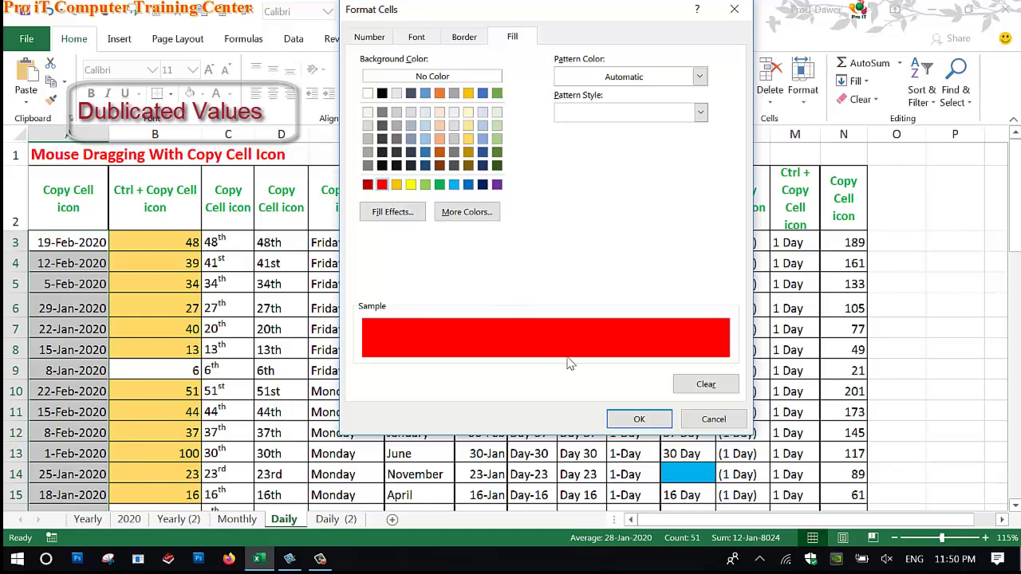
pyautogui.click(639, 419)
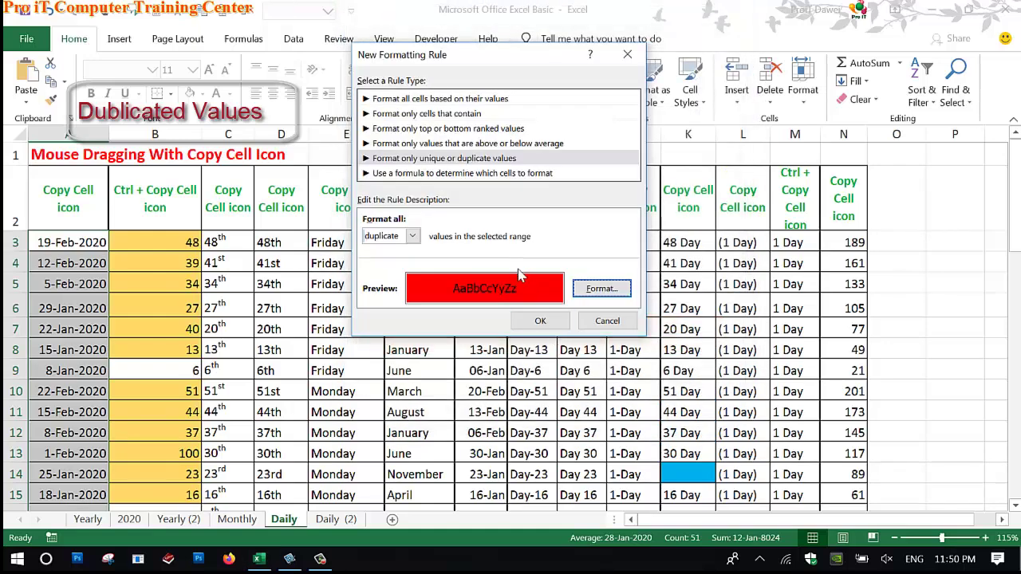
# Set the duplicate-values rule's font colour to white and apply the finished rule to the dates
pyautogui.click(600, 288)
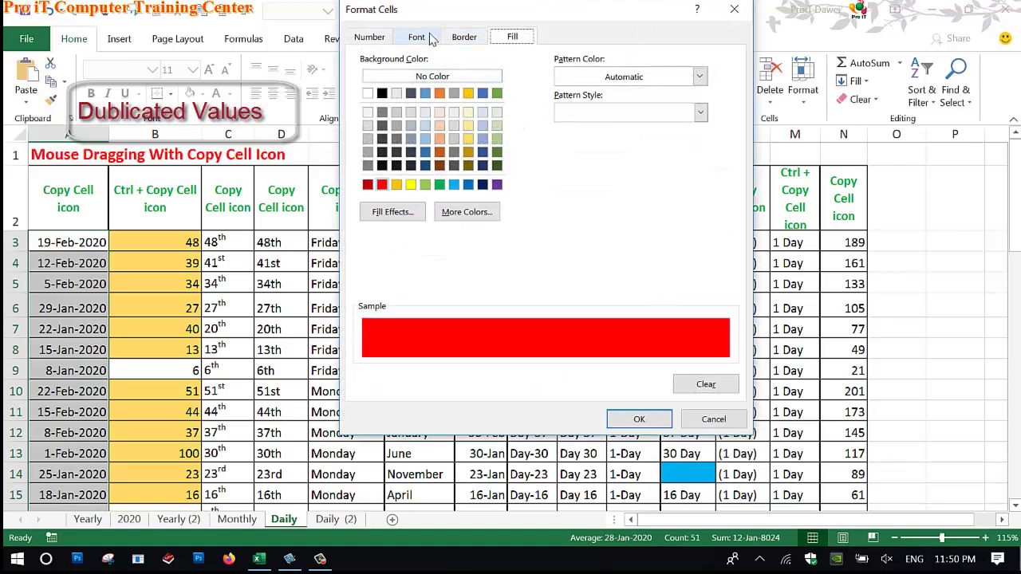
pyautogui.click(429, 38)
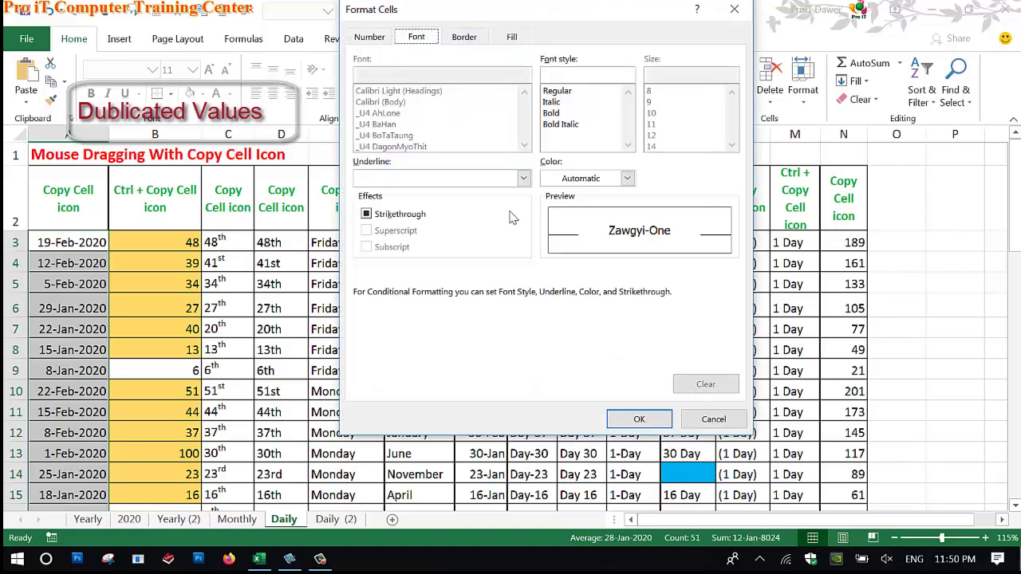
pyautogui.click(552, 180)
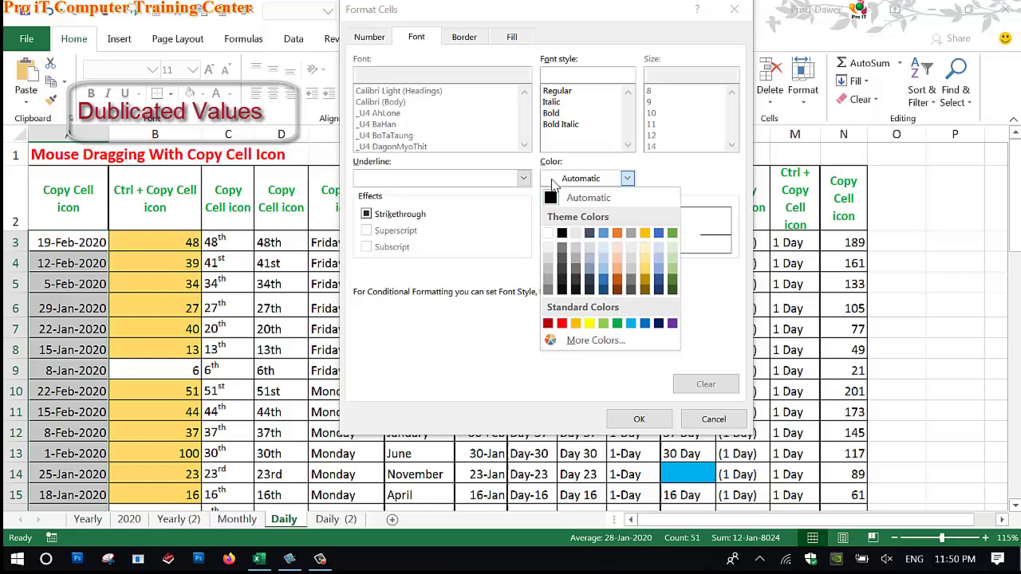
pyautogui.click(548, 233)
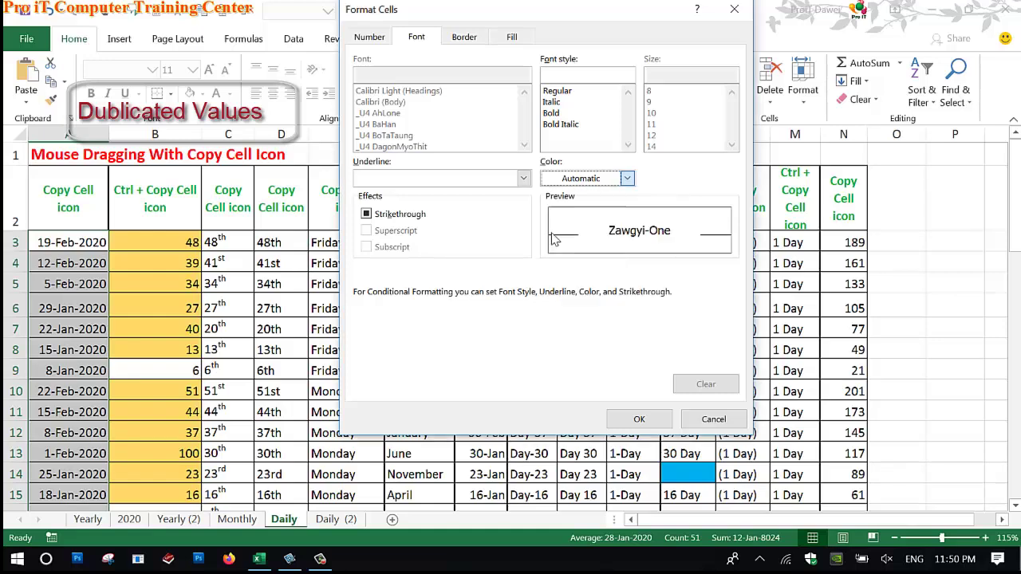
pyautogui.click(639, 418)
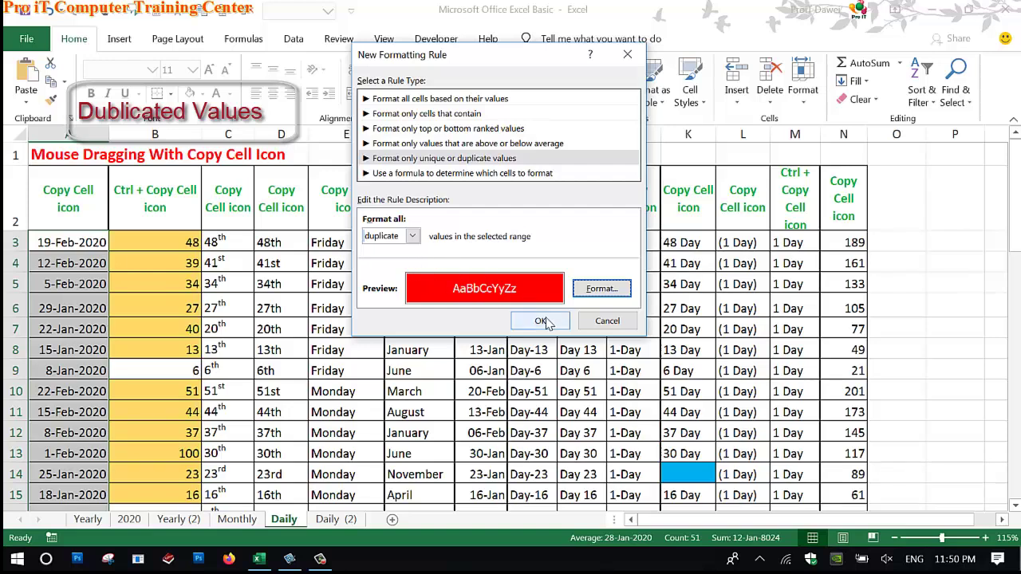
pyautogui.click(541, 320)
pyautogui.click(635, 309)
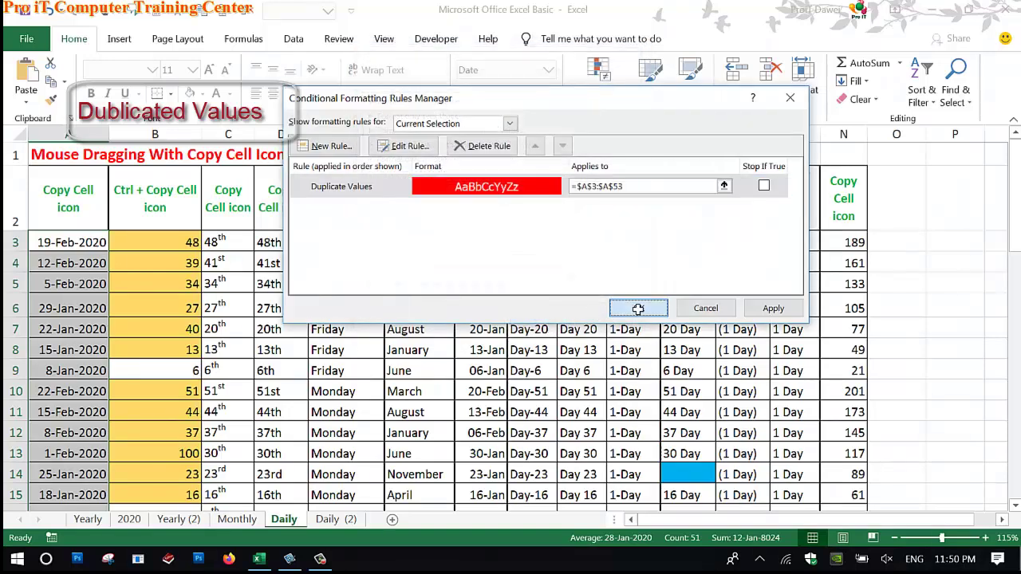
# Test the rule by replacing the date in A23 with 4-Jan-2020, the same date as in A17
pyautogui.click(76, 410)
pyautogui.scroll(-3, 76, 410)
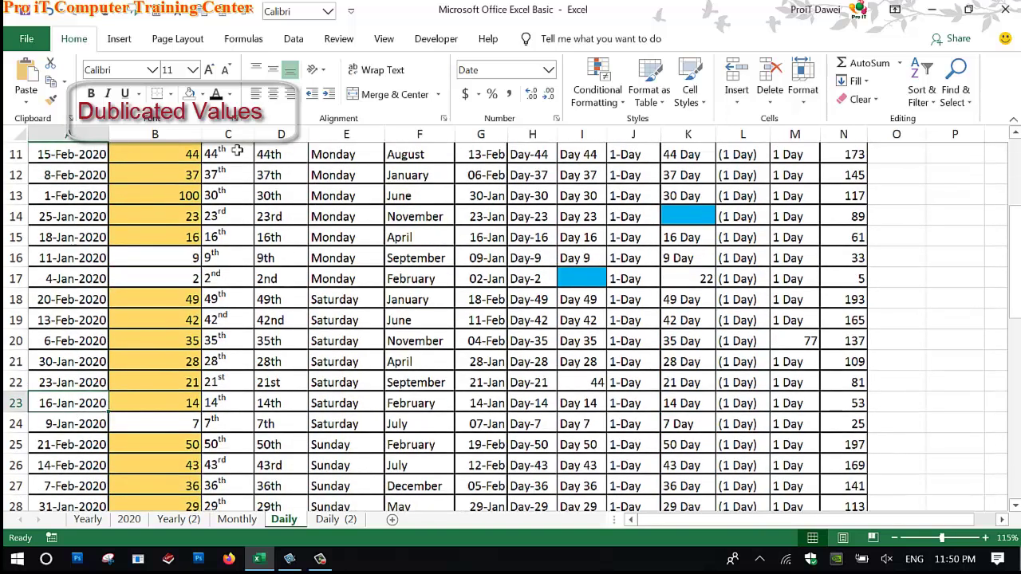
pyautogui.click(88, 403)
pyautogui.write('4-')
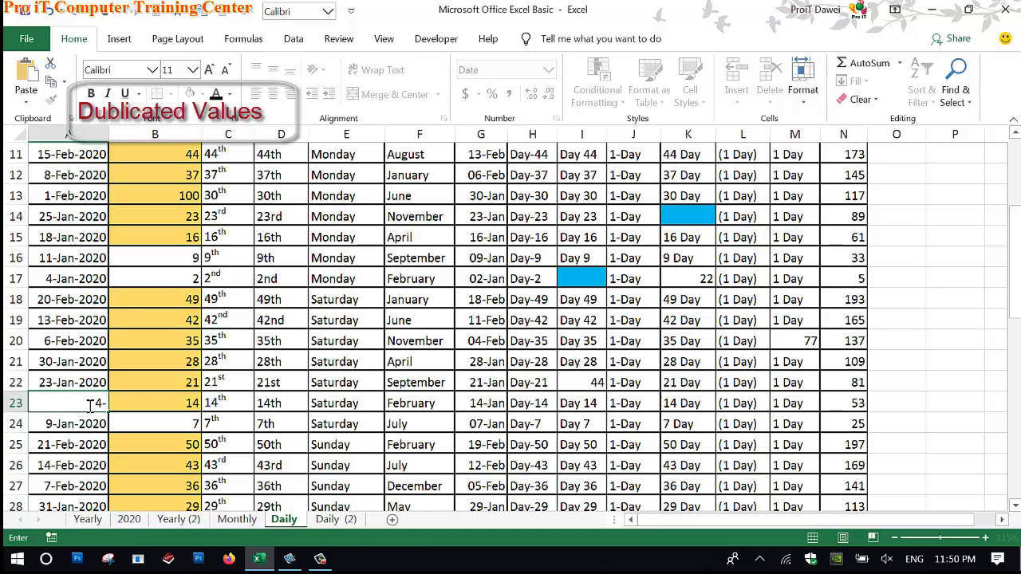
pyautogui.write('Jan-2020')
pyautogui.press('Return')
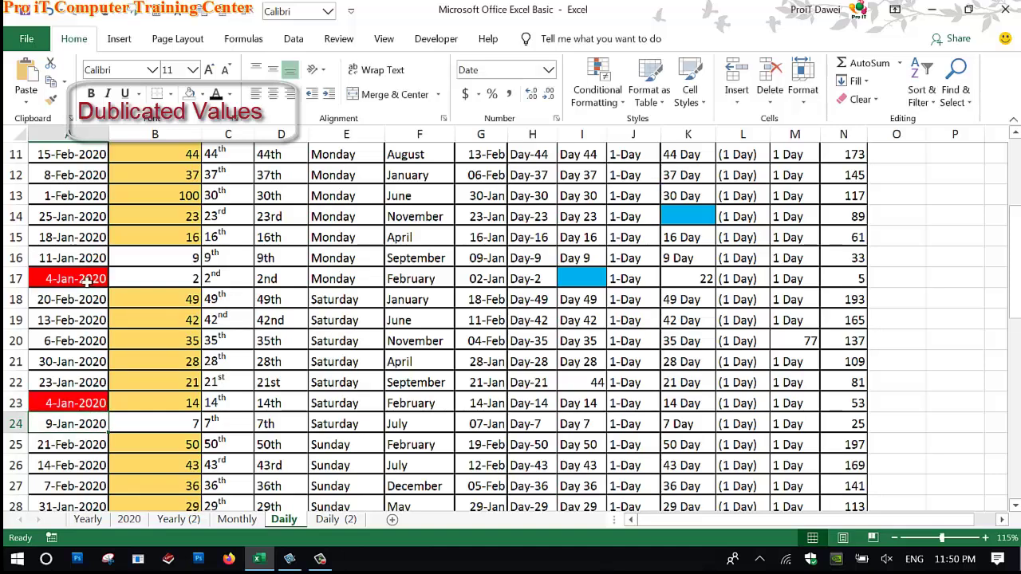
# Change the date in A23 to 5-Jan-2020 and look further down the column for its duplicate
pyautogui.press('Up')
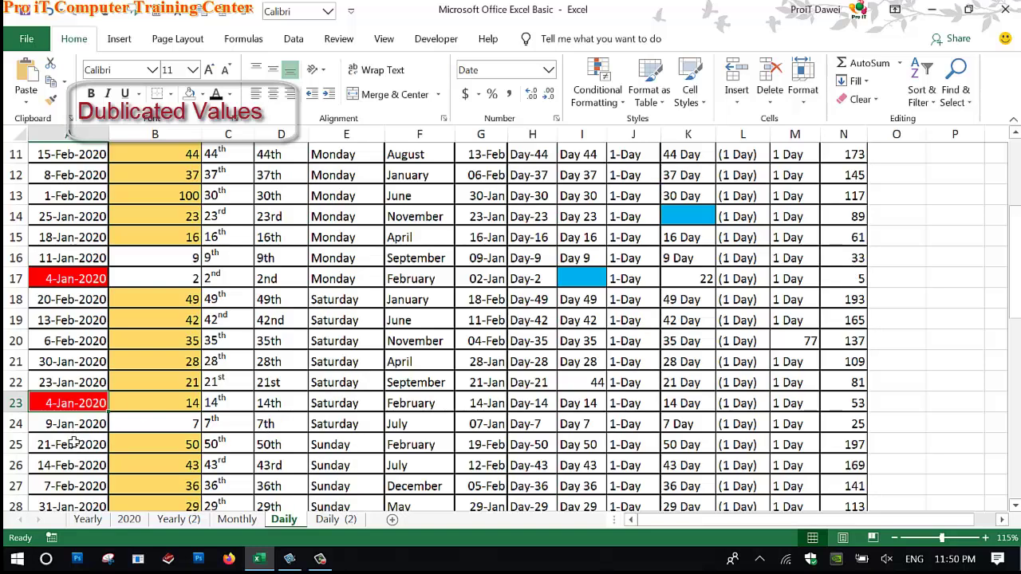
pyautogui.doubleClick(66, 405)
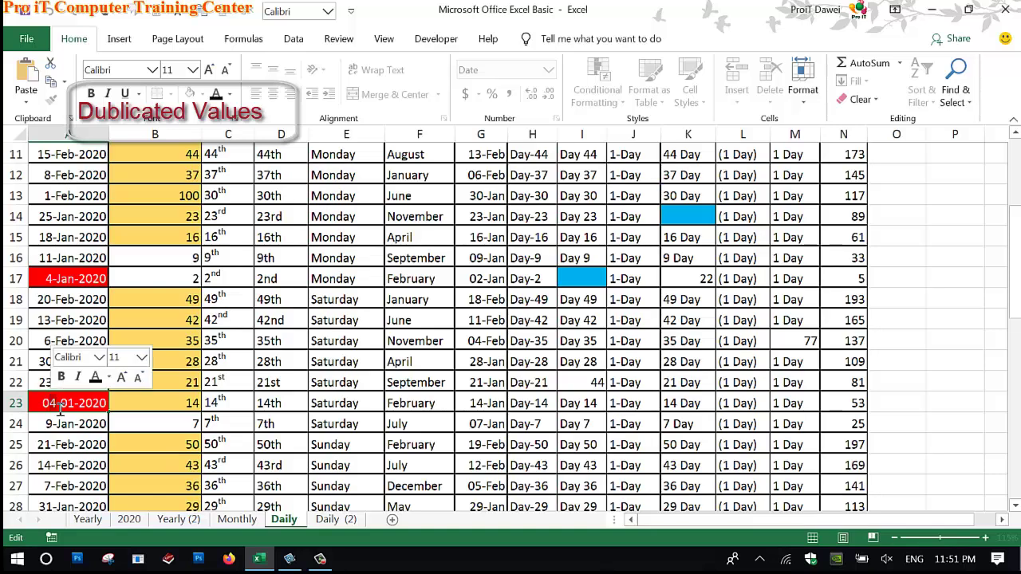
pyautogui.press('BackSpace')
pyautogui.write('5')
pyautogui.press('Return')
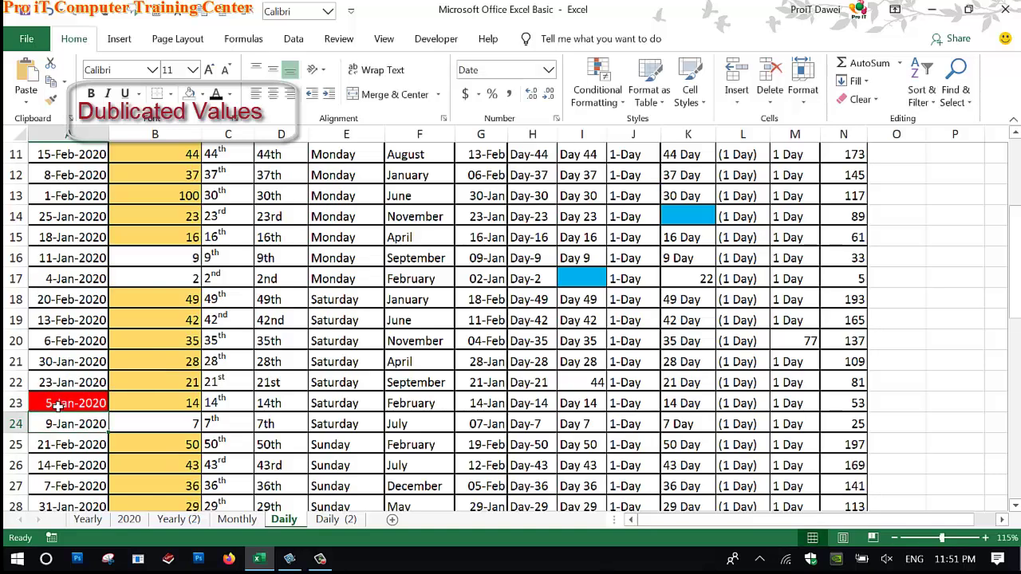
pyautogui.scroll(-10, 79, 425)
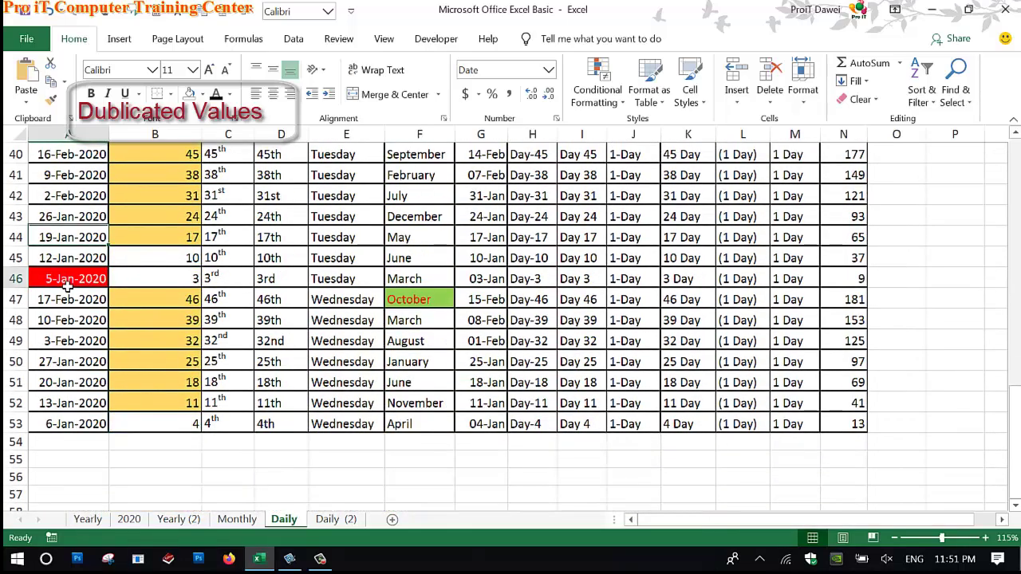
pyautogui.scroll(7, 68, 289)
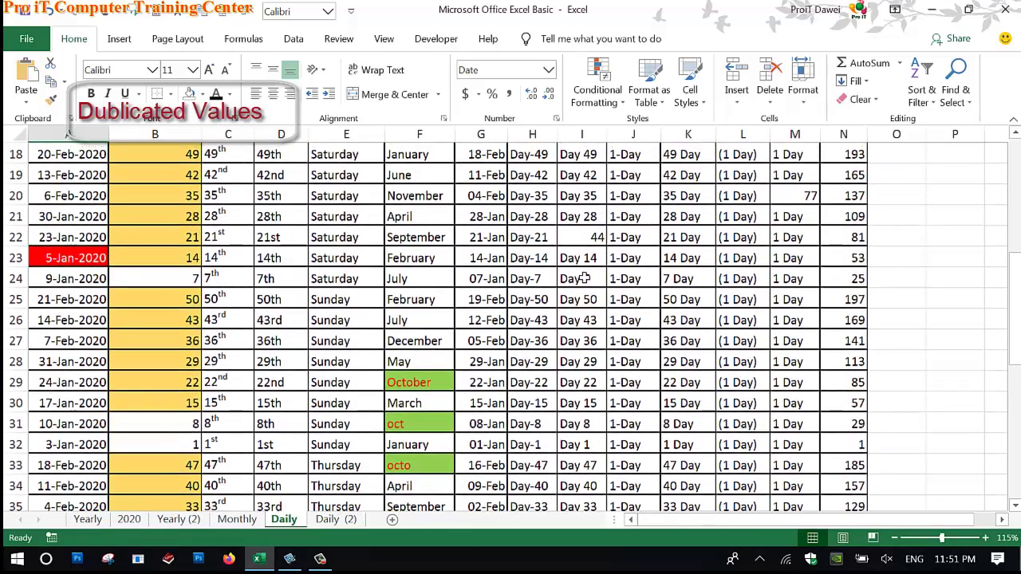
pyautogui.scroll(5, 696, 294)
pyautogui.scroll(1, 876, 272)
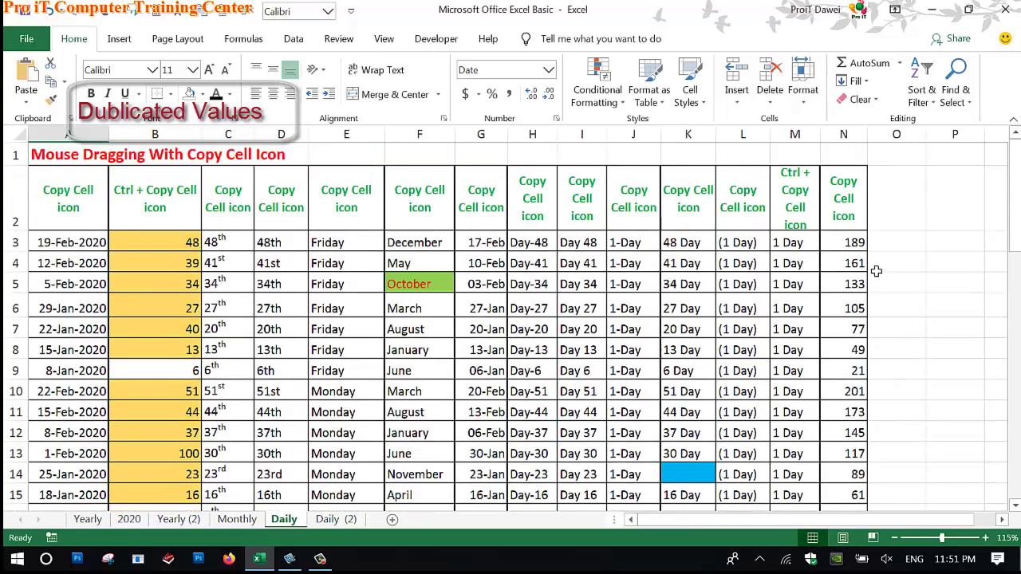
pyautogui.moveTo(858, 252); pyautogui.dragTo(848, 478)
pyautogui.click(678, 365)
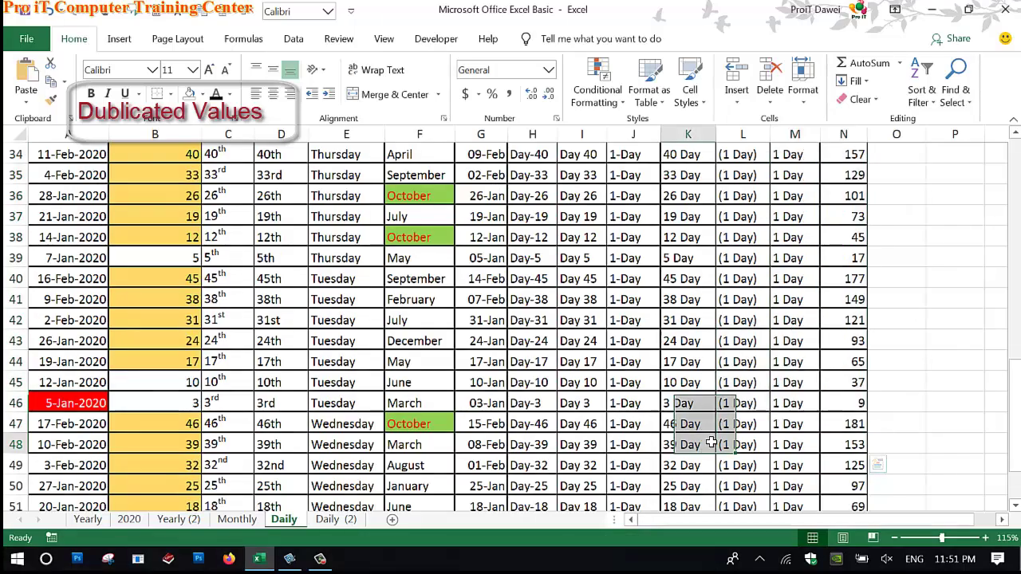
pyautogui.scroll(9, 678, 366)
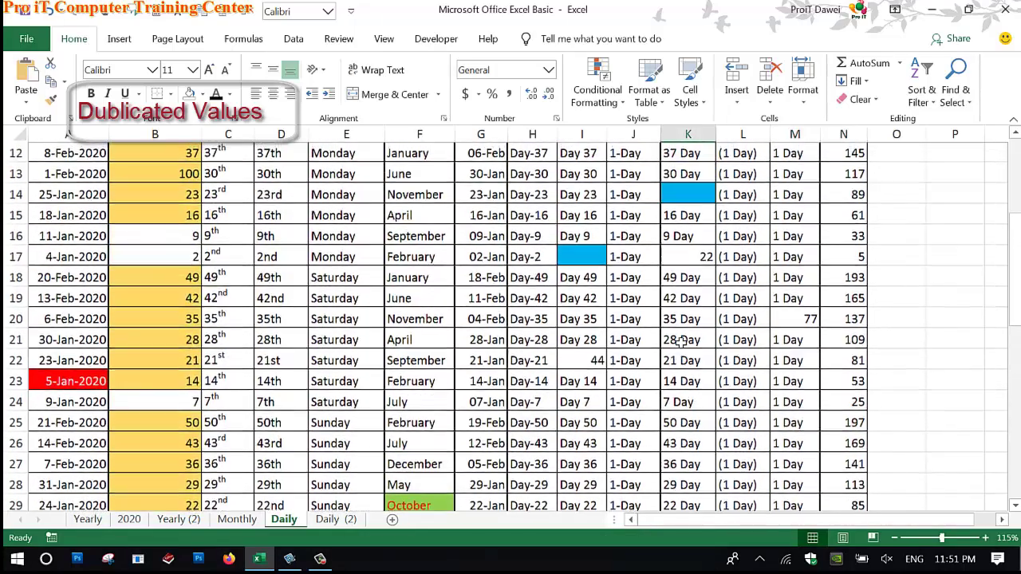
pyautogui.scroll(3, 680, 342)
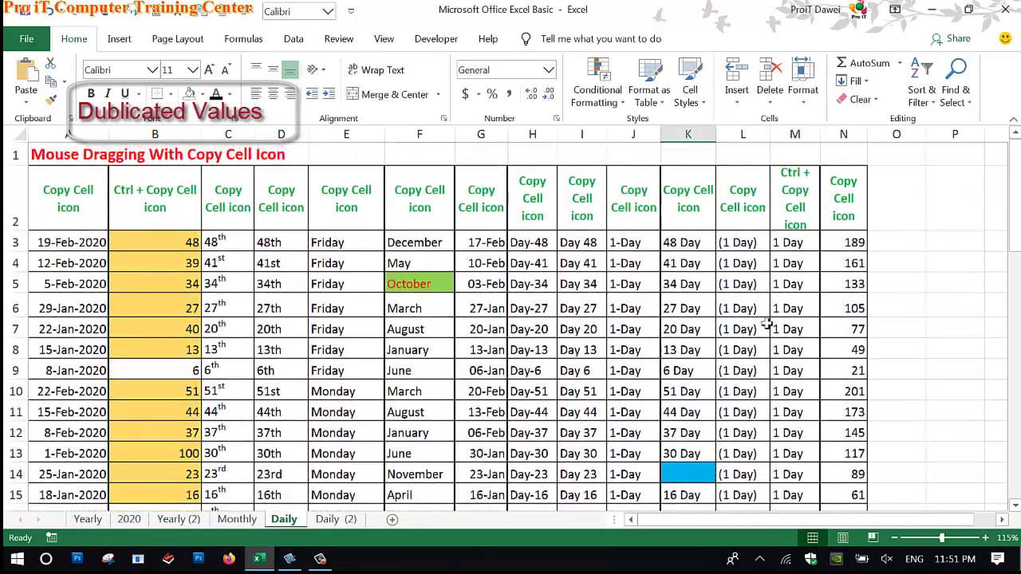
# Start a new conditional formatting rule for N3:N53 that formats only duplicate values
pyautogui.moveTo(844, 246); pyautogui.dragTo(854, 476)
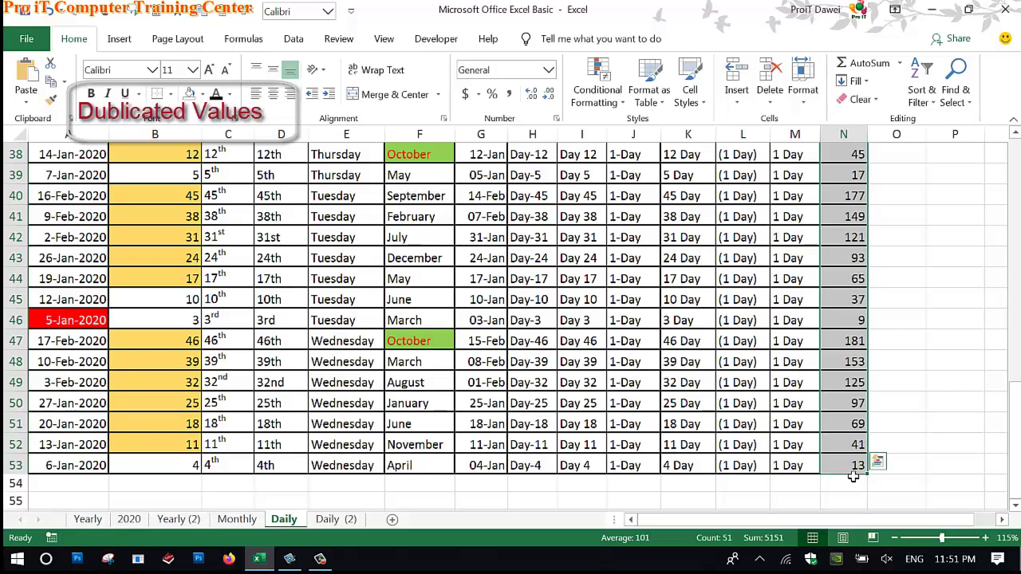
pyautogui.click(598, 89)
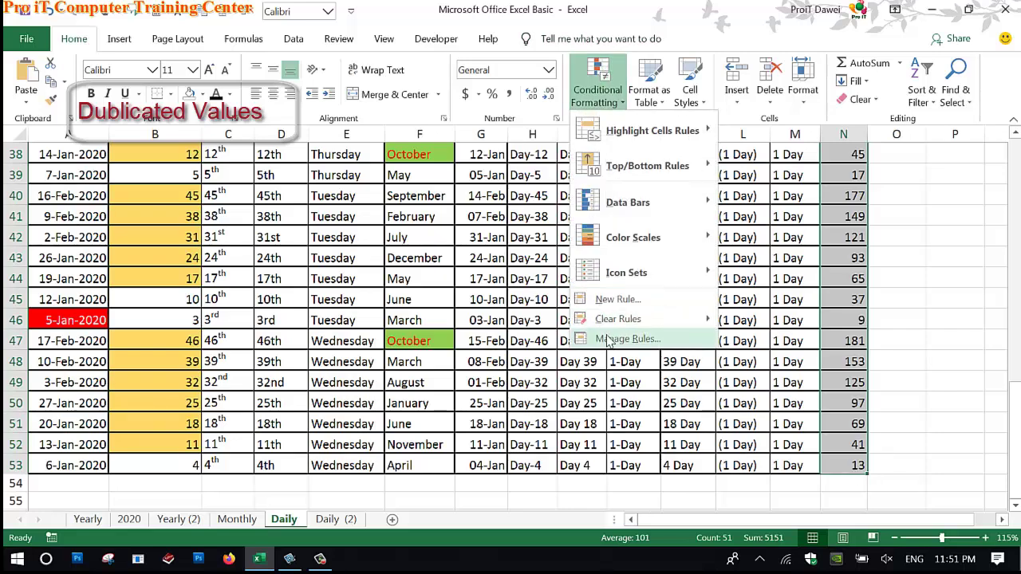
pyautogui.click(608, 340)
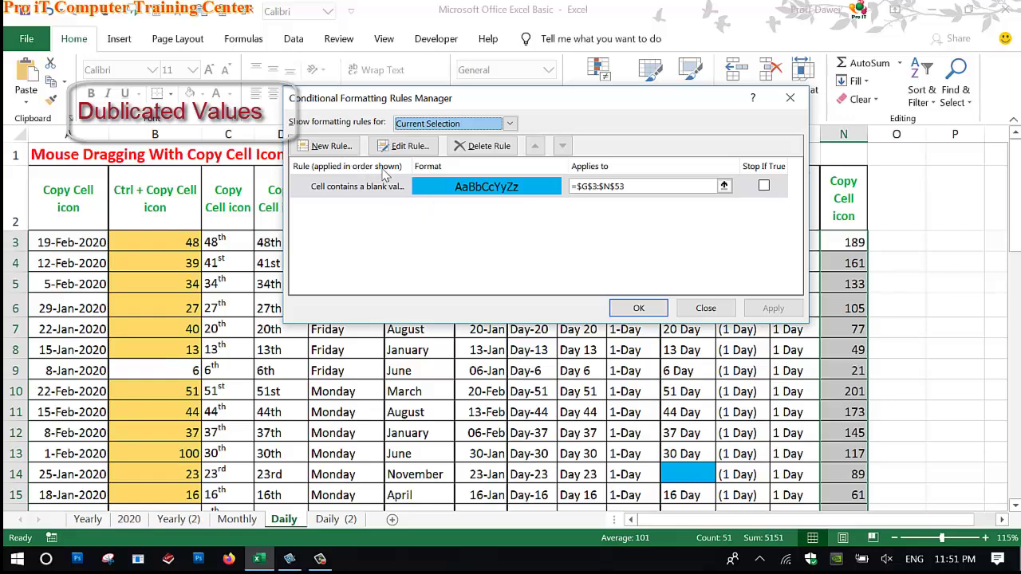
pyautogui.click(327, 147)
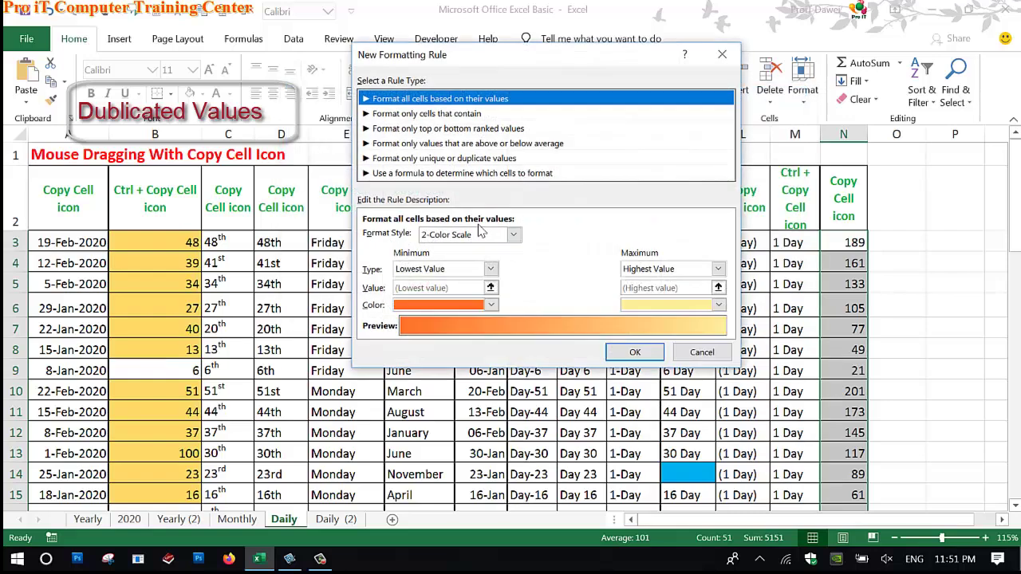
pyautogui.click(418, 159)
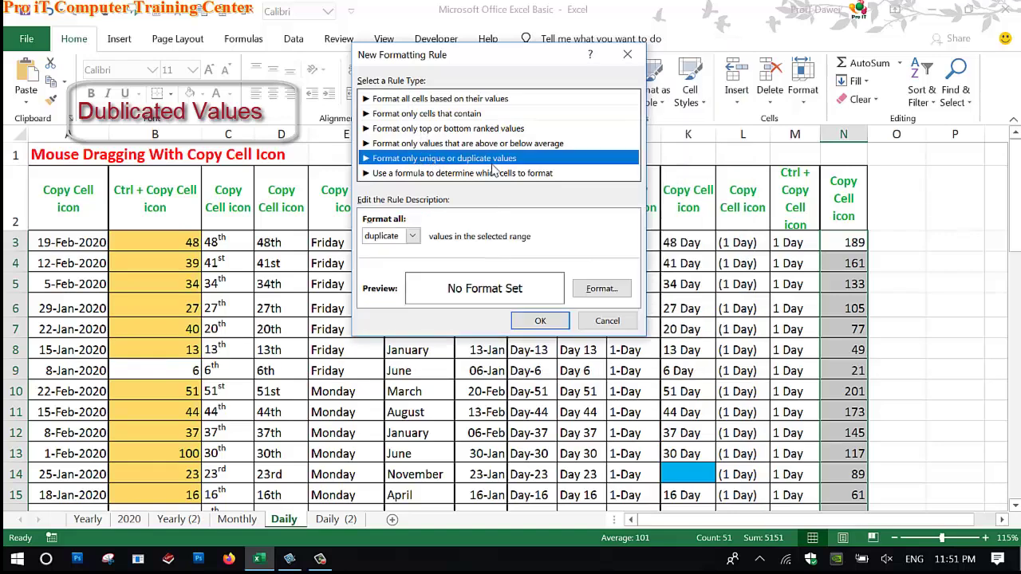
# Give the column N duplicate-values rule a red background fill
pyautogui.click(598, 289)
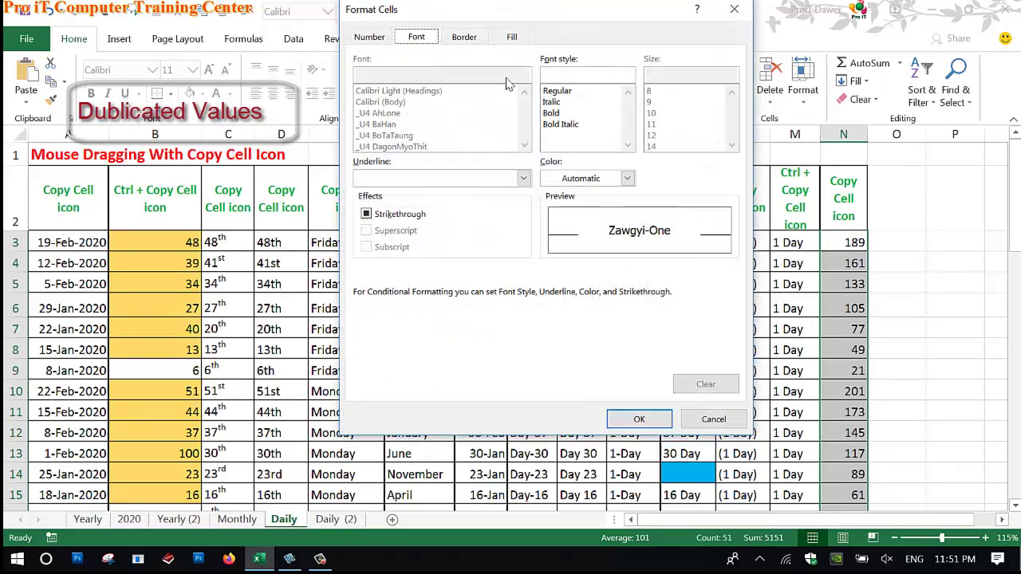
pyautogui.click(513, 38)
pyautogui.click(382, 186)
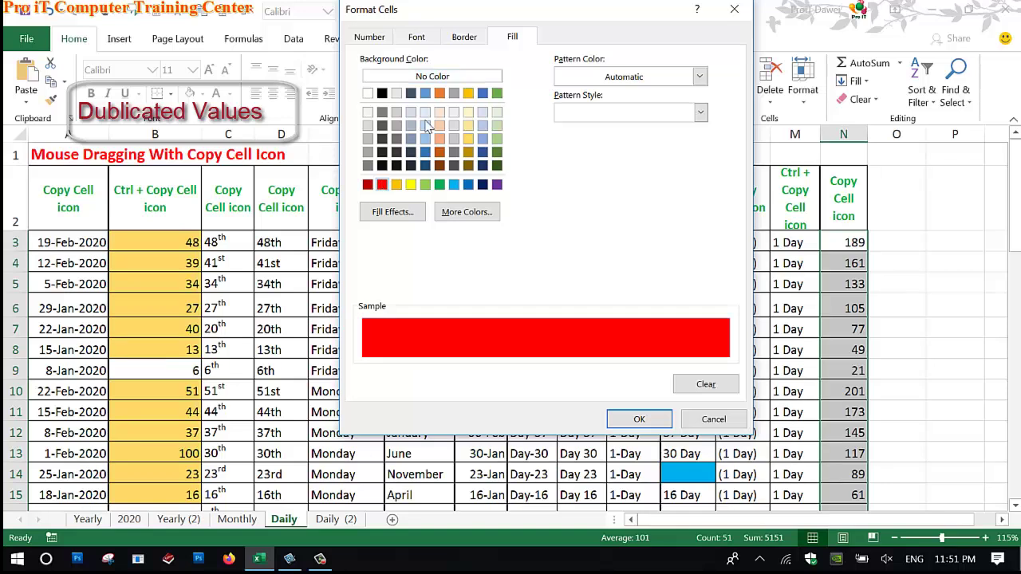
# Set the rule's font colour to white and apply the finished duplicate-values rule to column N
pyautogui.click(423, 40)
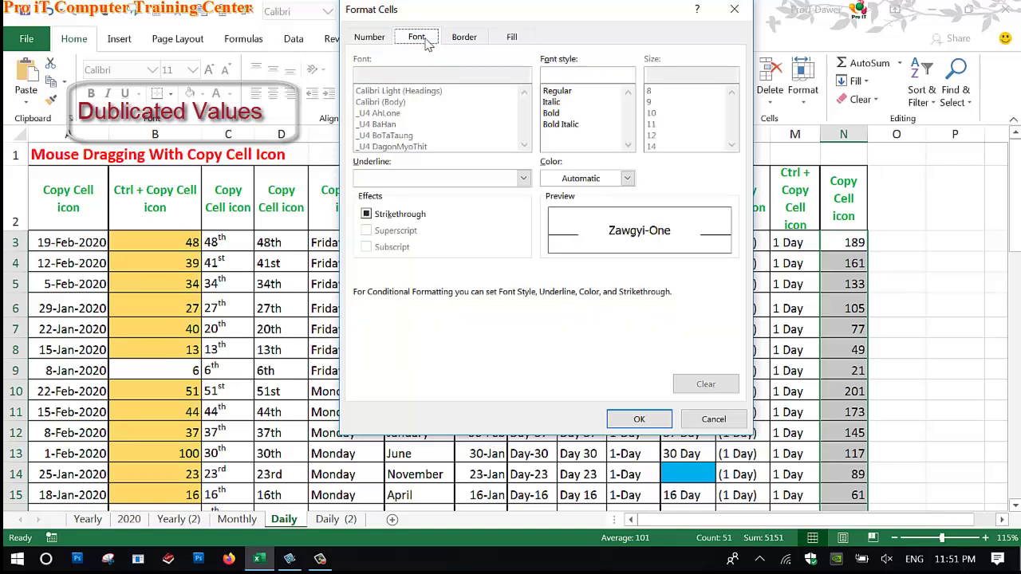
pyautogui.click(589, 178)
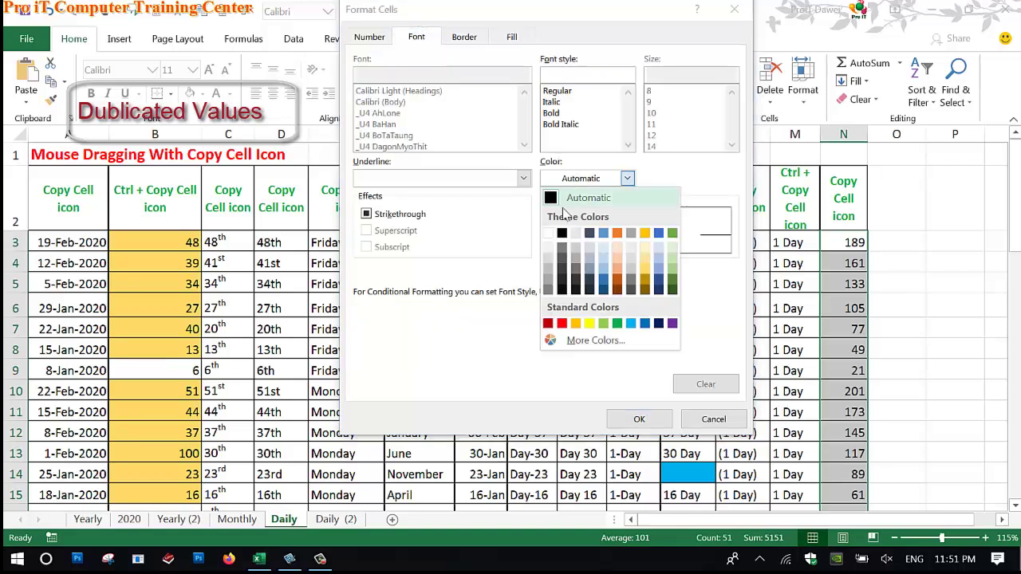
pyautogui.click(548, 249)
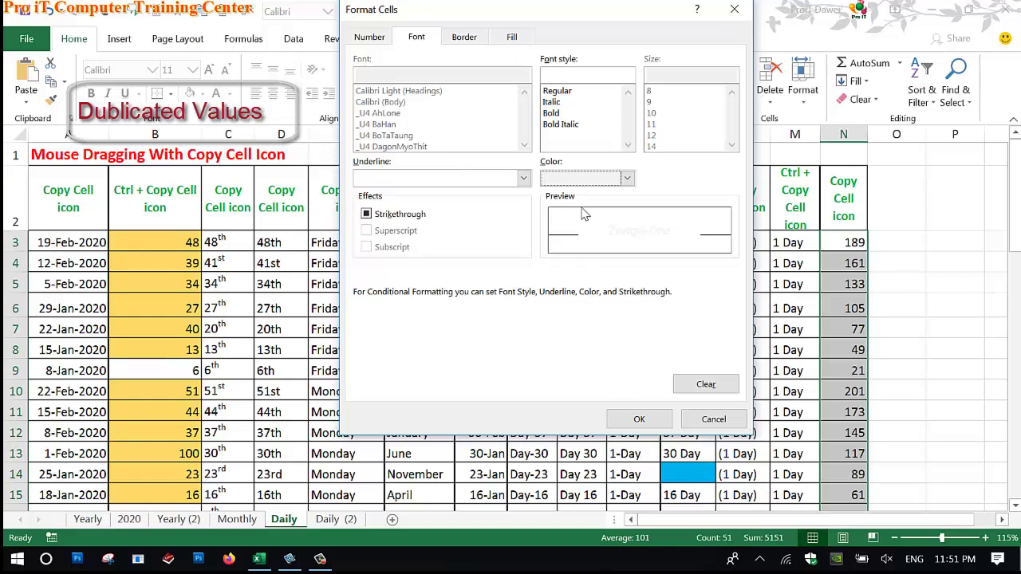
pyautogui.click(577, 179)
pyautogui.click(552, 234)
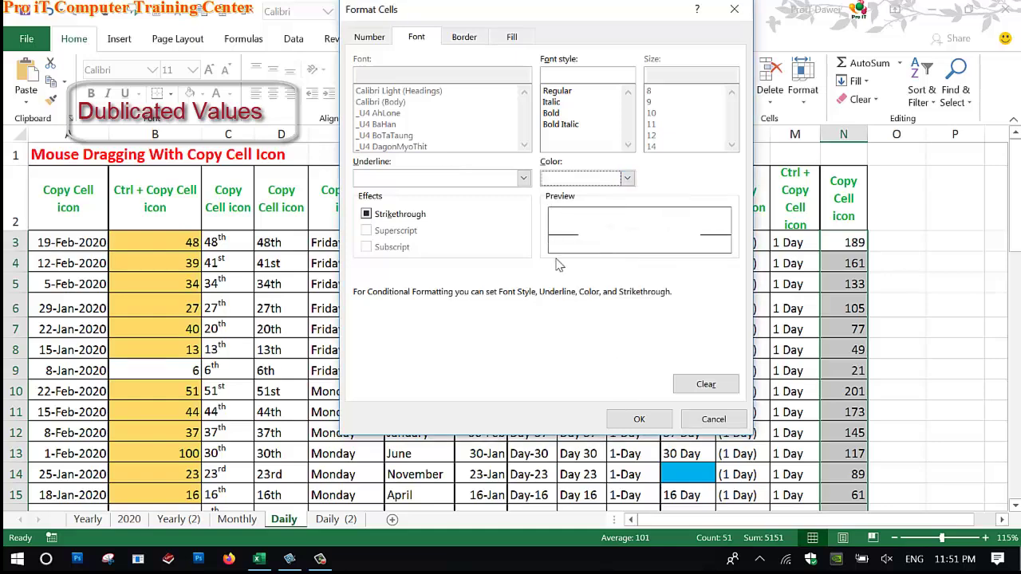
pyautogui.click(637, 418)
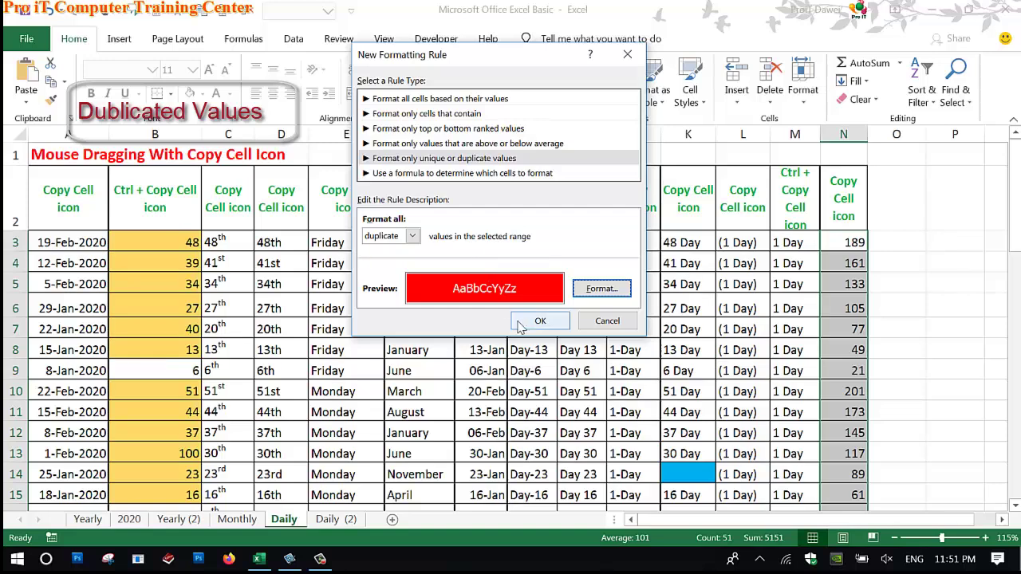
pyautogui.click(541, 320)
pyautogui.click(638, 308)
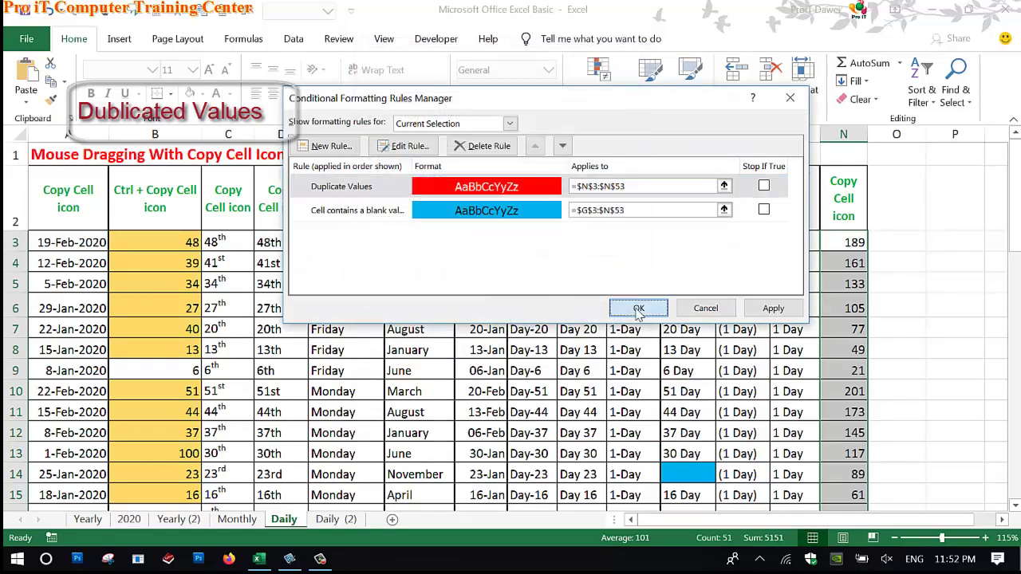
# Test the column N rule by entering 22 in both N6 and N13
pyautogui.click(853, 308)
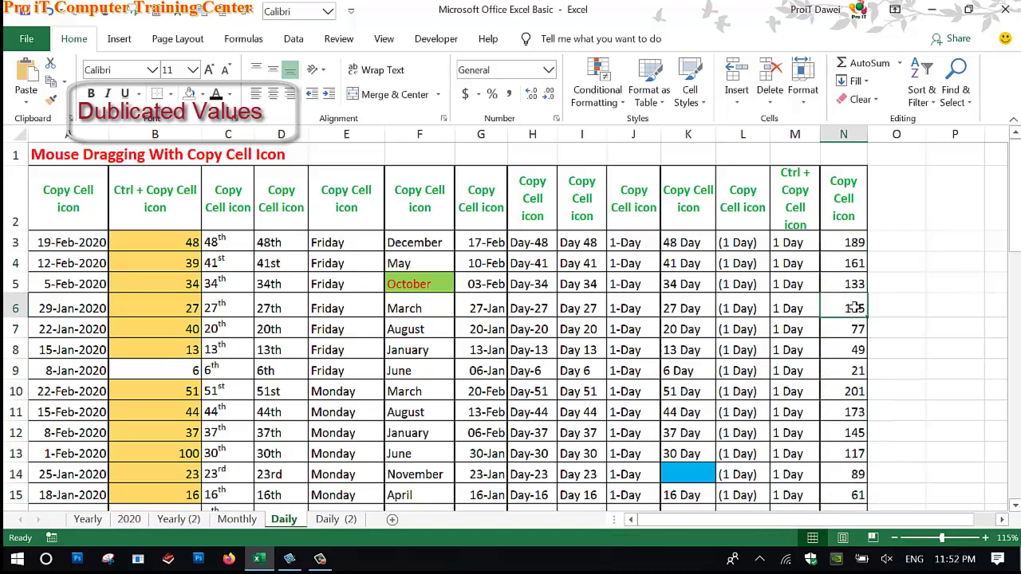
pyautogui.write('22')
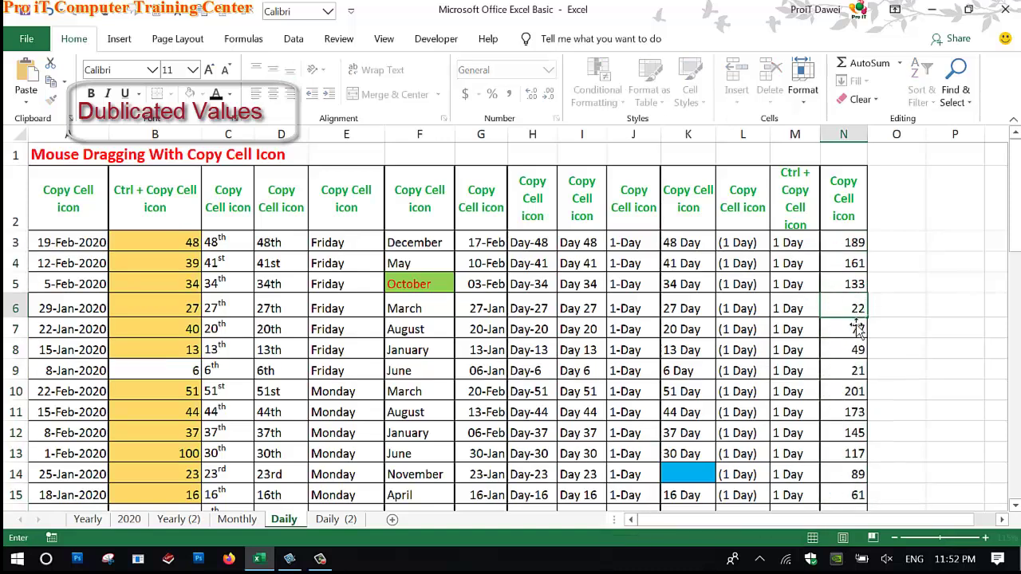
pyautogui.press('Return')
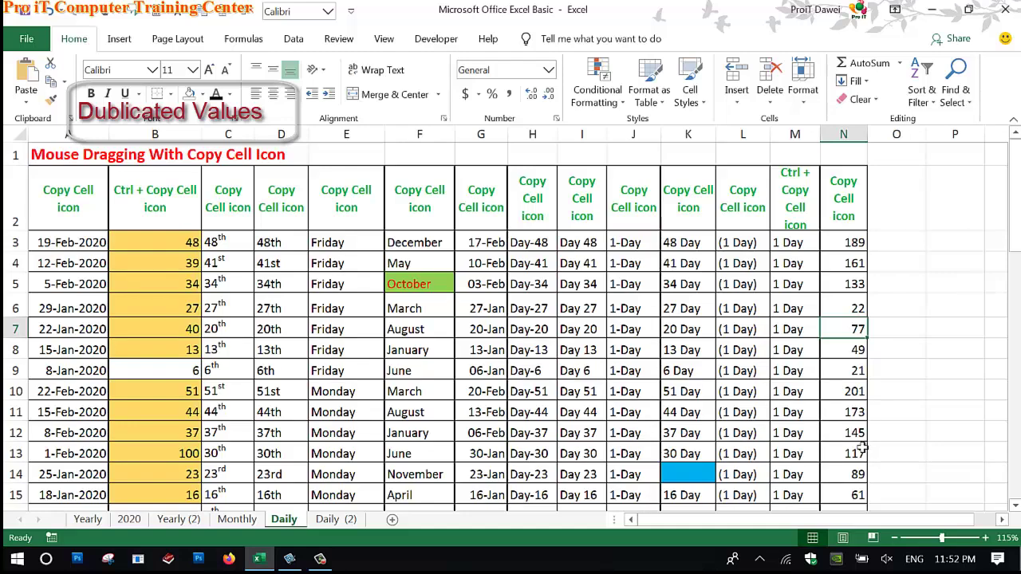
pyautogui.click(855, 454)
pyautogui.write('22')
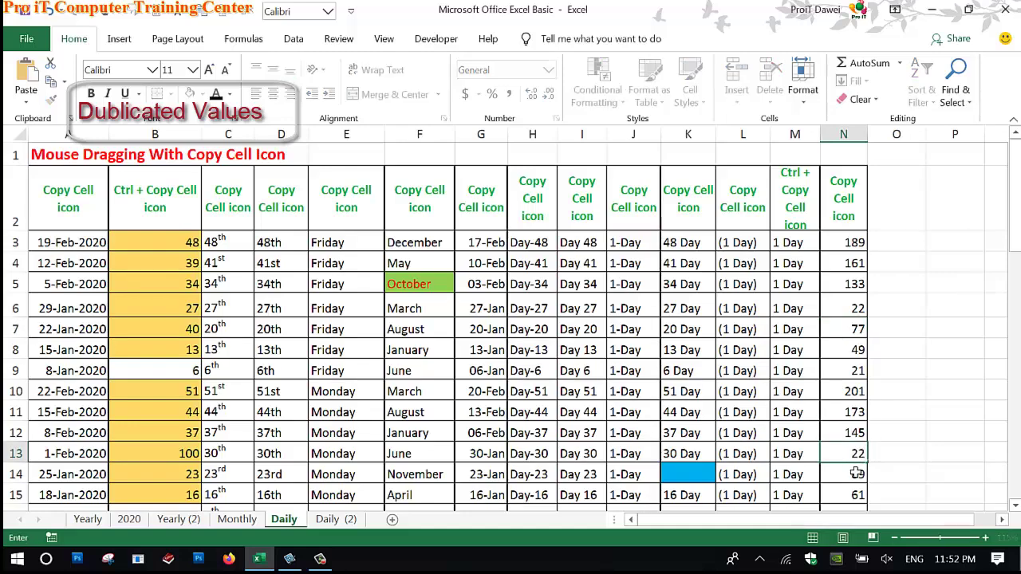
pyautogui.press('Return')
# Enter 22 in N33 as another duplicate and check the highlighting along column N
pyautogui.scroll(-6, 852, 432)
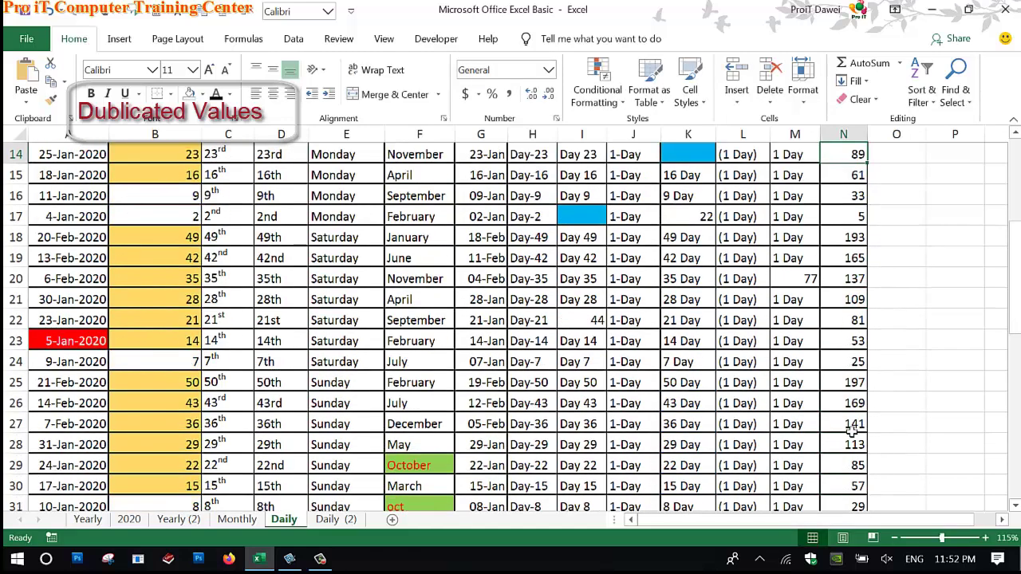
pyautogui.click(850, 425)
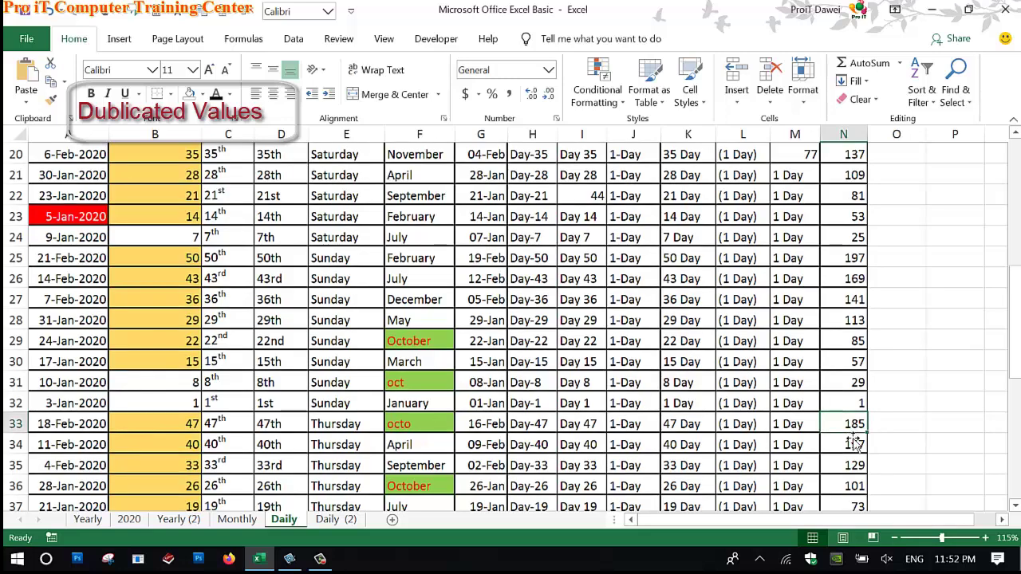
pyautogui.write('22')
pyautogui.press('Return')
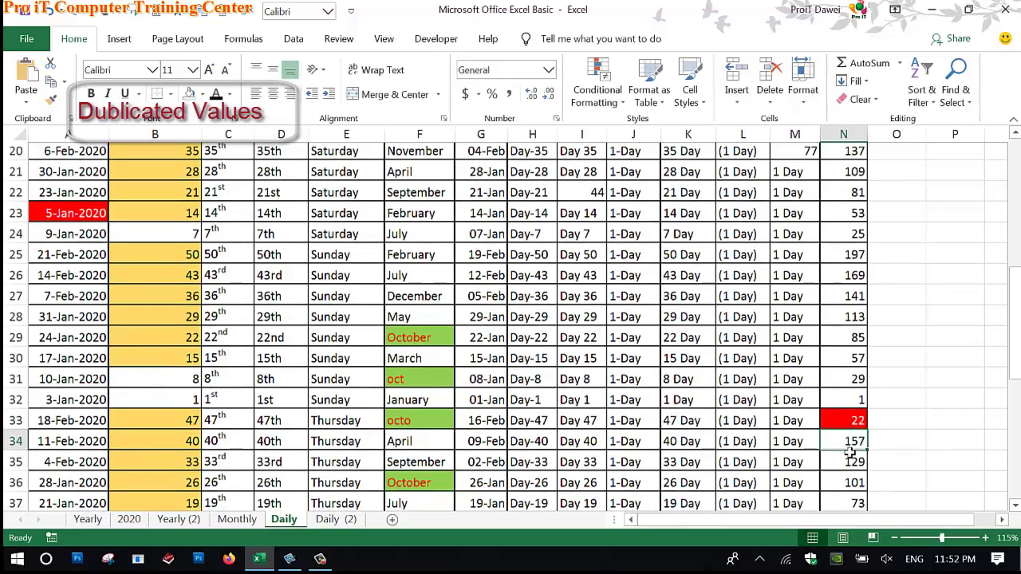
pyautogui.scroll(-4, 853, 444)
pyautogui.scroll(10, 851, 451)
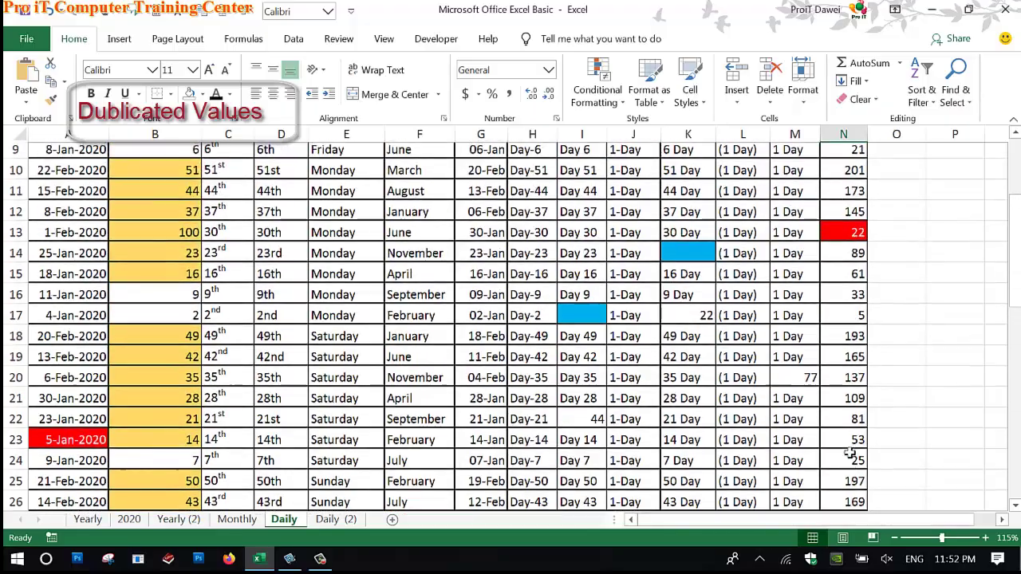
pyautogui.scroll(-5, 850, 451)
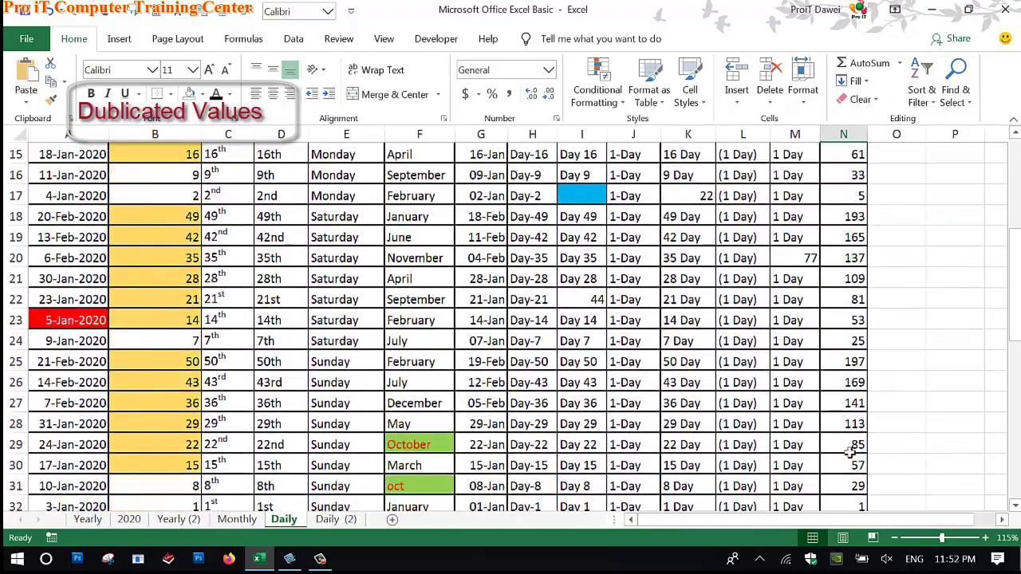
pyautogui.scroll(2, 850, 452)
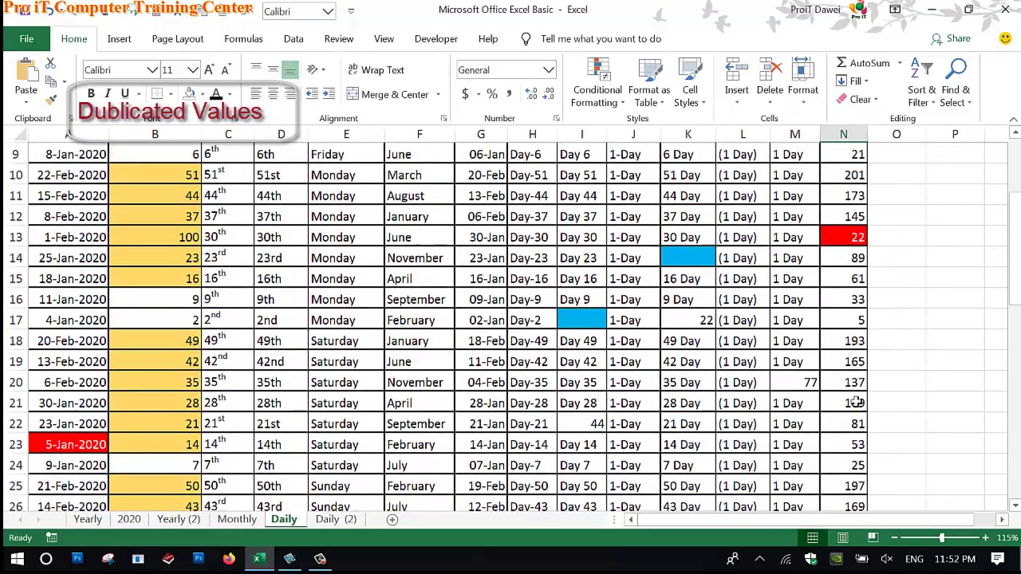
# Replace the value in N21 with 5, the same number as in N17
pyautogui.click(855, 403)
pyautogui.press('BackSpace')
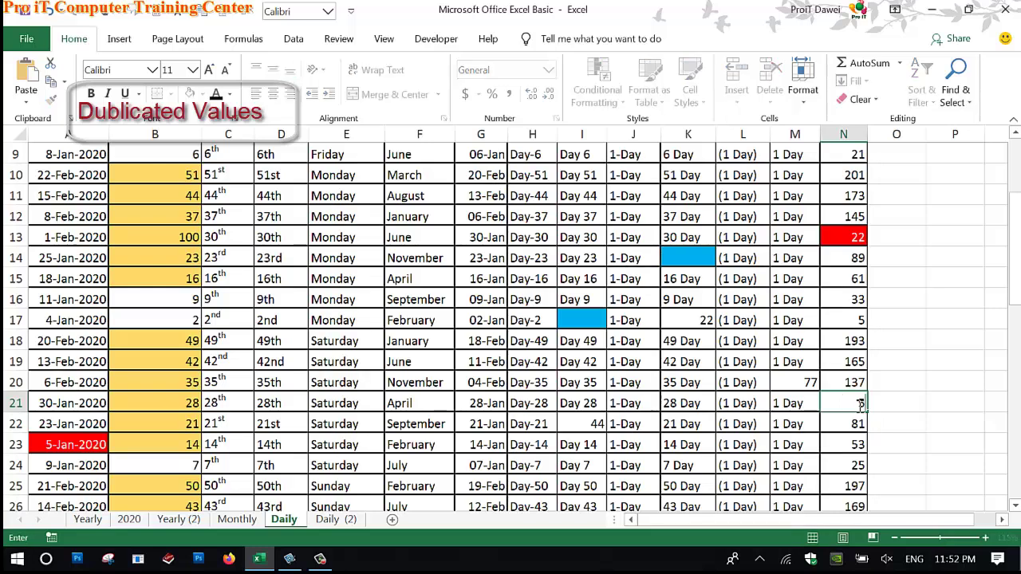
pyautogui.press('Return')
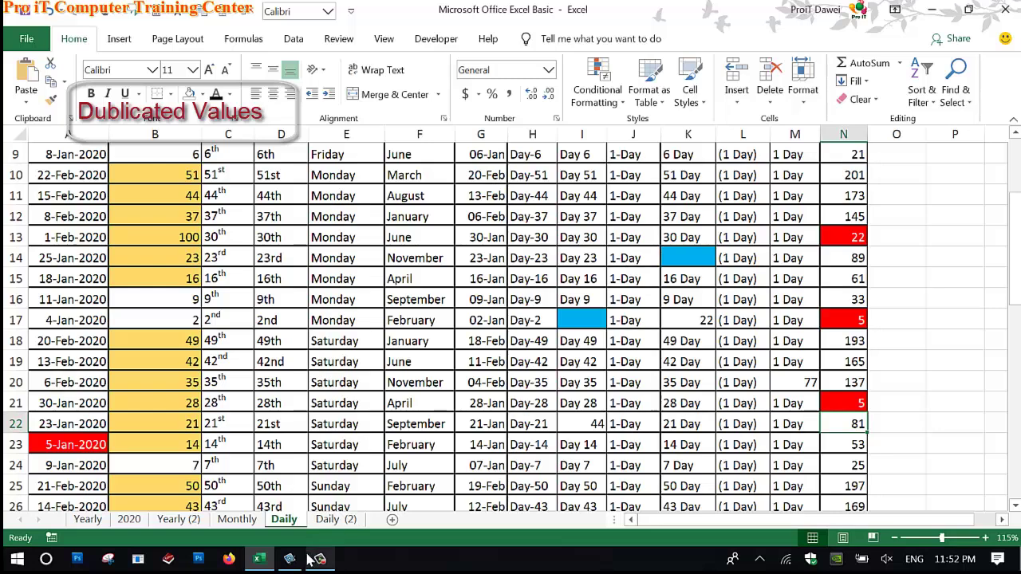
# Switch to the topic outline in Snagit Editor and stop the screen recording
pyautogui.moveTo(307, 554)
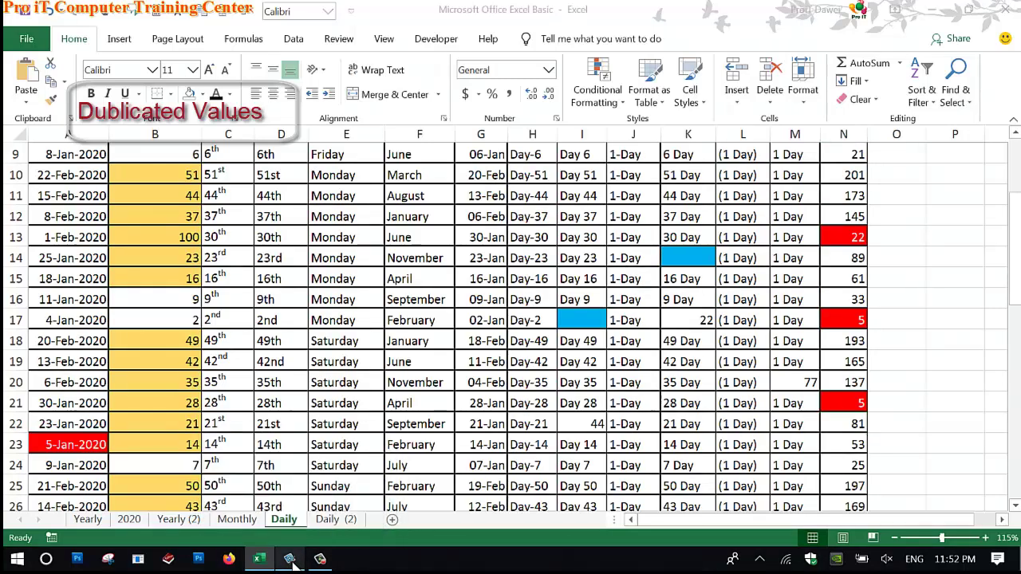
pyautogui.click(291, 560)
pyautogui.click(320, 560)
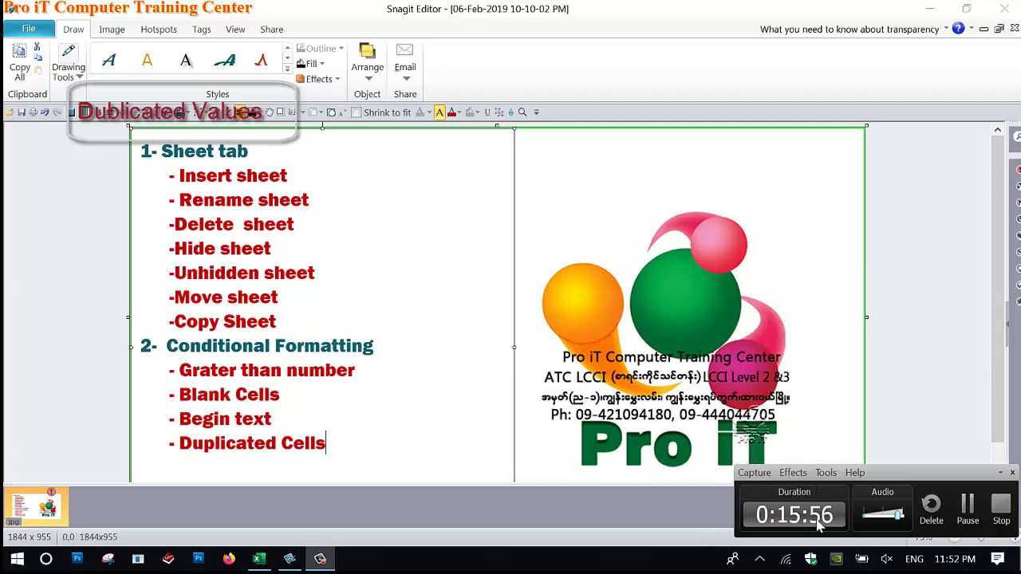
pyautogui.click(997, 509)
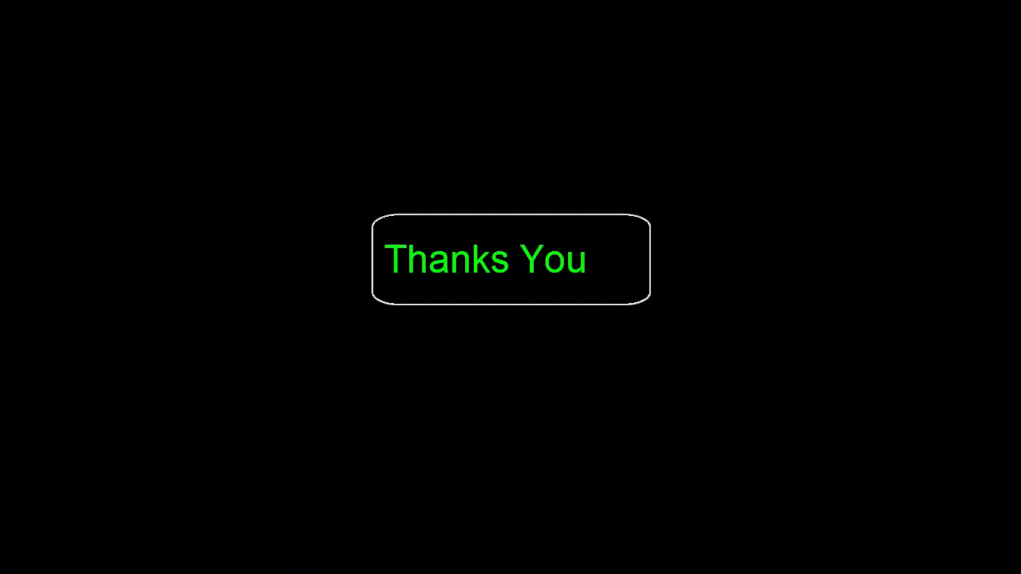